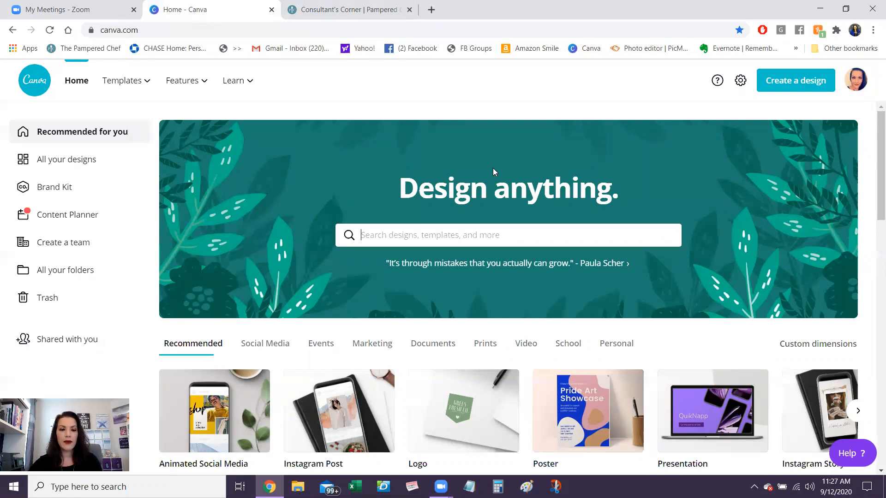
# - Create a blank presentation design and fill its page background with the light turquoise default colour
pyautogui.click(810, 89)
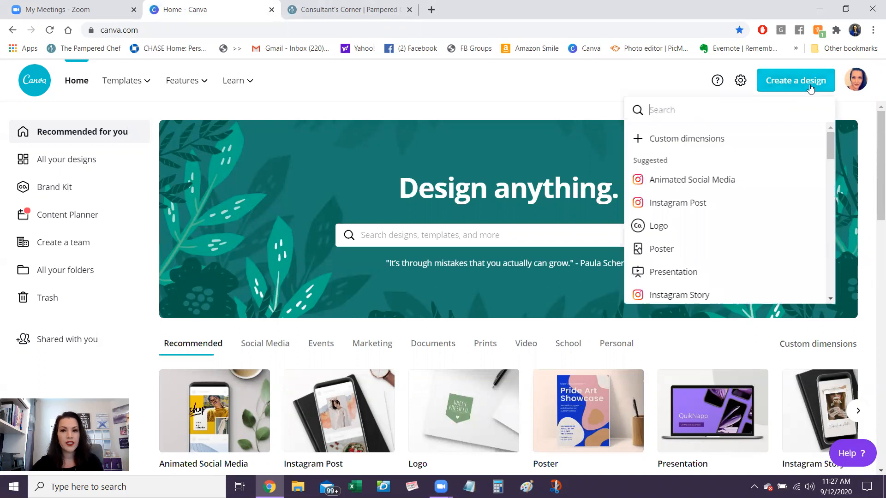
pyautogui.click(665, 276)
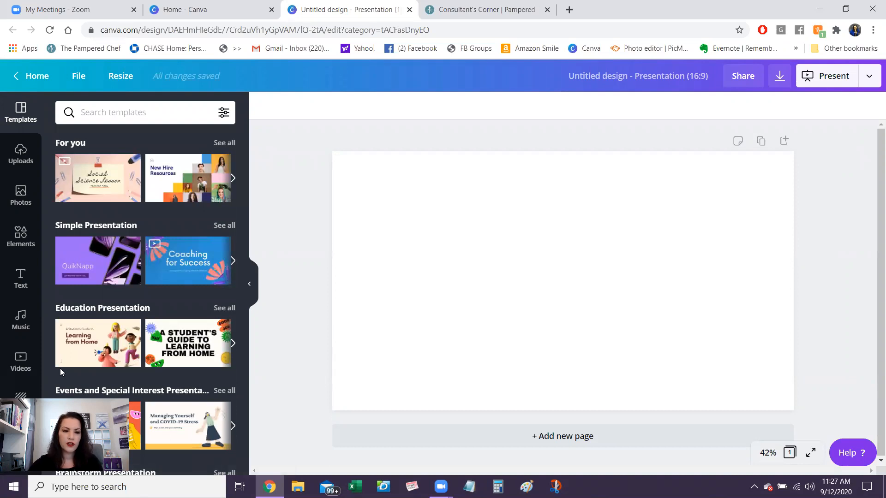
pyautogui.click(16, 401)
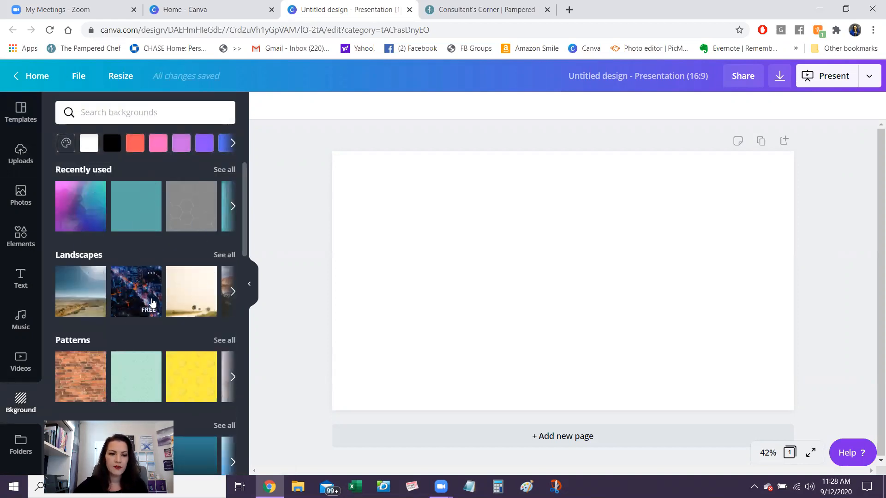
pyautogui.moveTo(249, 238); pyautogui.dragTo(235, 173)
pyautogui.click(66, 144)
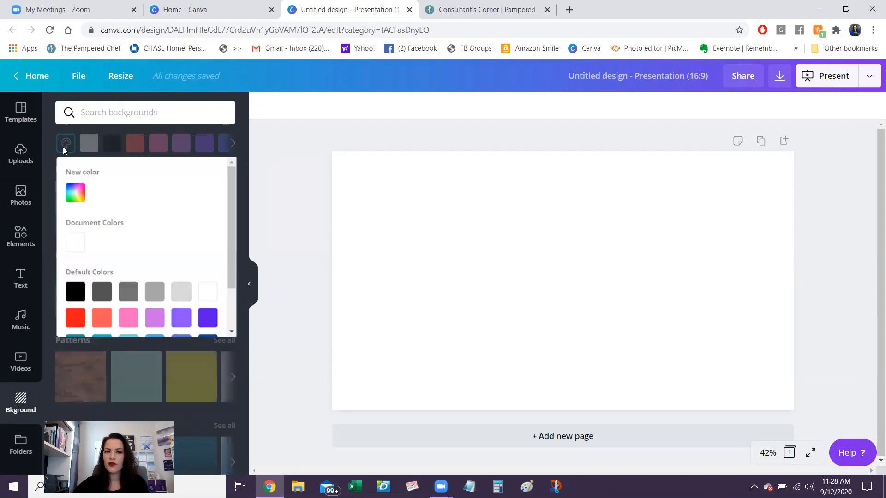
pyautogui.moveTo(230, 251); pyautogui.dragTo(228, 322)
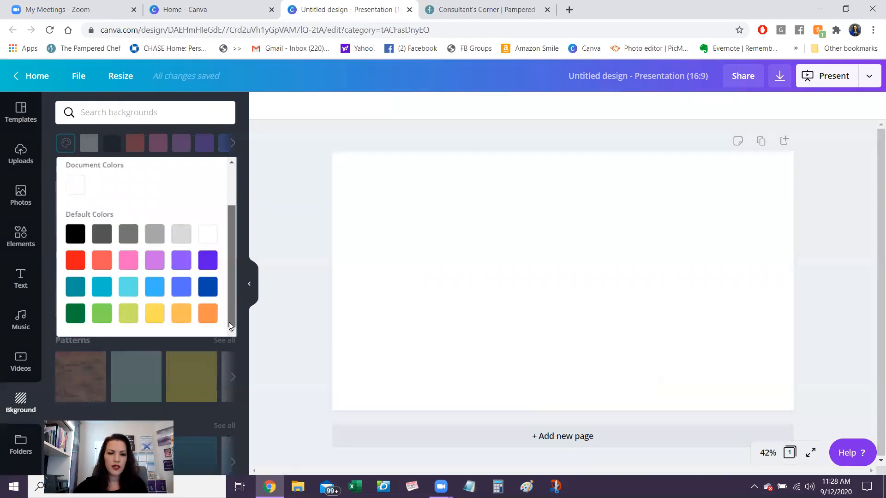
pyautogui.click(129, 288)
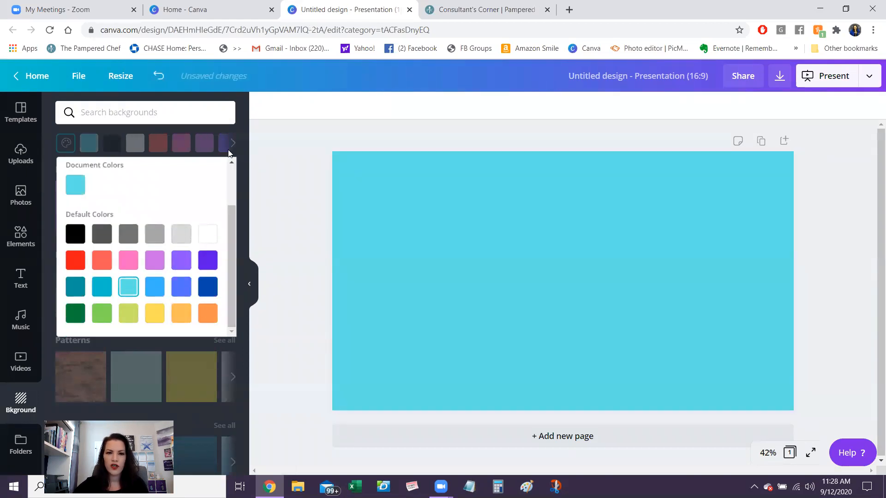
pyautogui.click(226, 117)
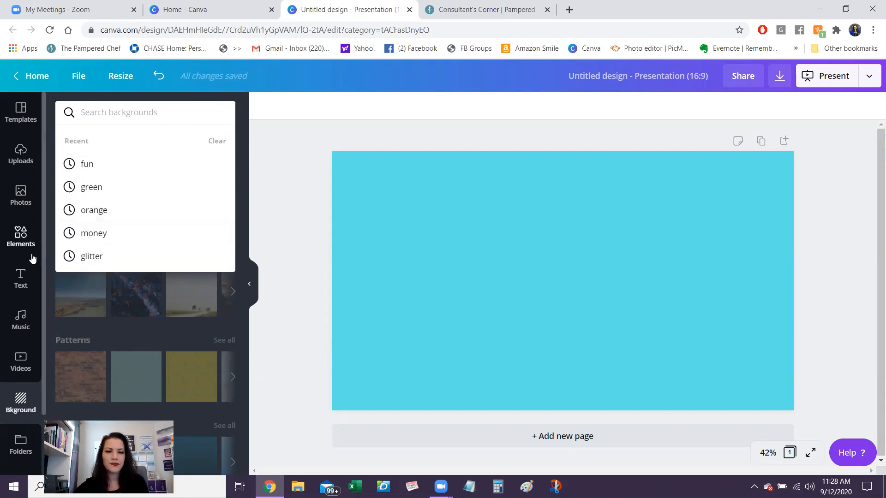
# - Add a heading to the page and stretch its text box across the full page width
pyautogui.click(26, 279)
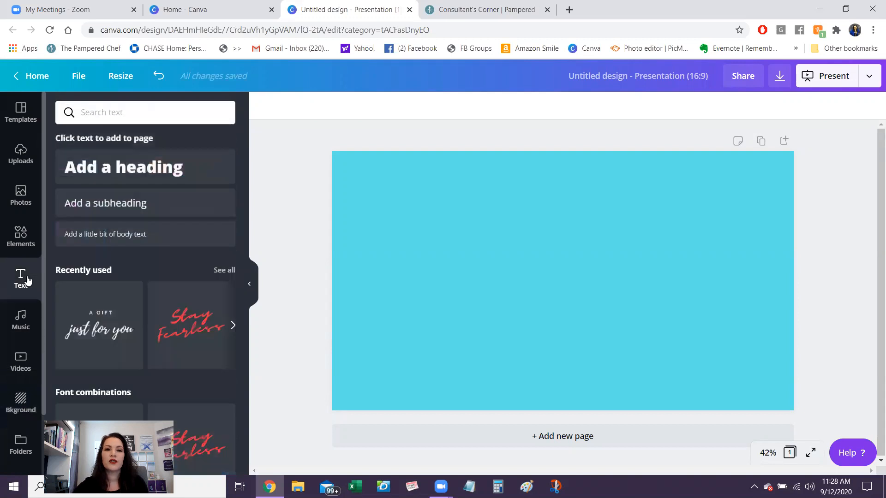
pyautogui.click(164, 169)
pyautogui.moveTo(454, 282); pyautogui.dragTo(331, 271)
pyautogui.moveTo(709, 276); pyautogui.dragTo(793, 272)
# - Replace the heading text with the host's possessive first name and "Livestream Party", two blank lines between them, and centre the box vertically
pyautogui.click(712, 286)
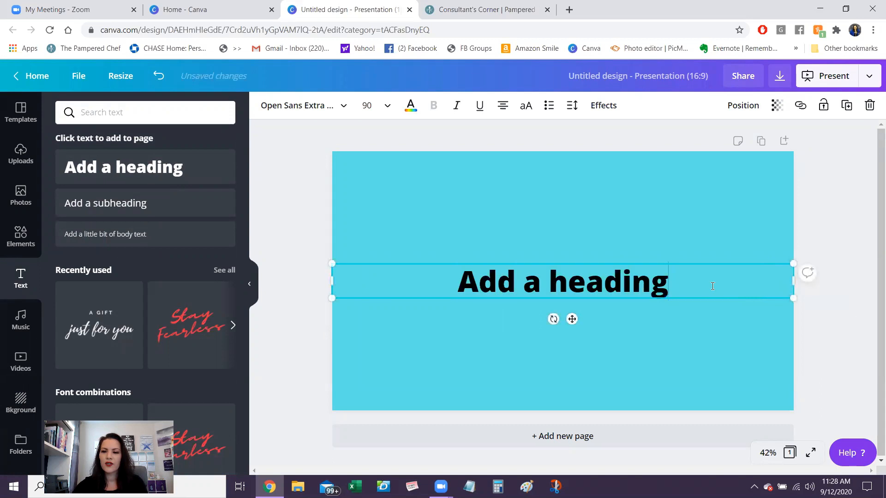
pyautogui.moveTo(665, 287); pyautogui.dragTo(452, 295)
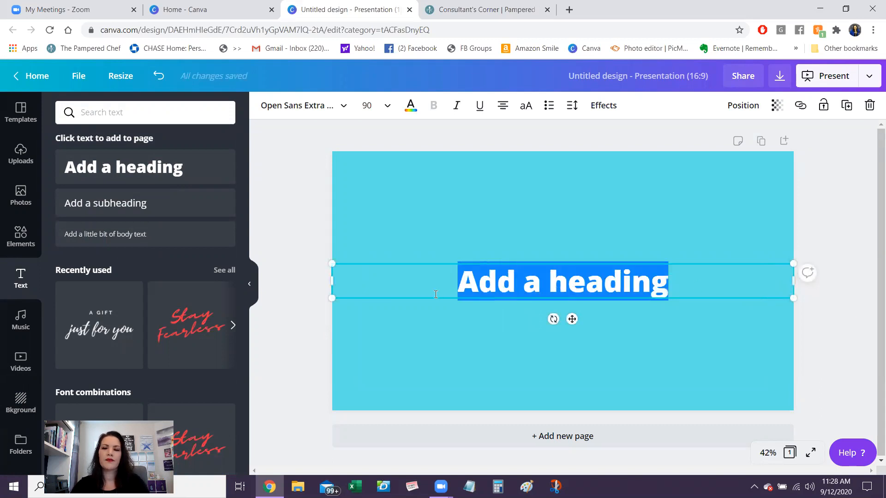
pyautogui.write("Marie's")
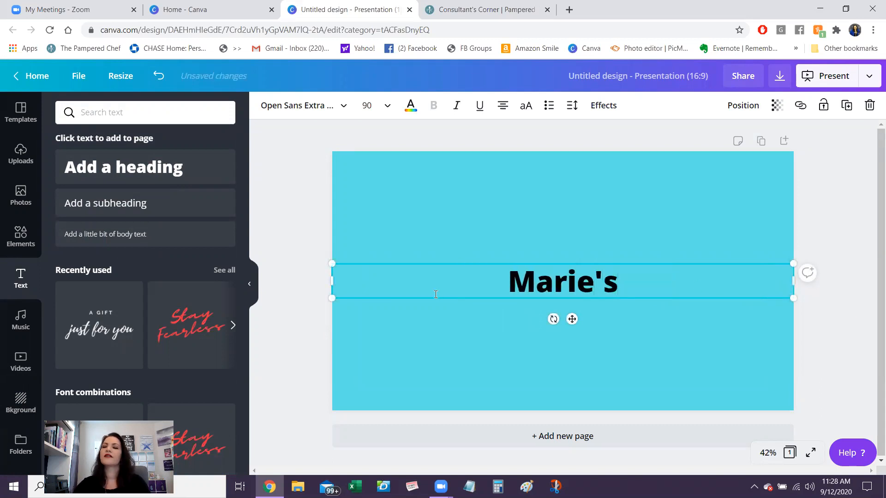
pyautogui.press('Return')
pyautogui.press('Return')
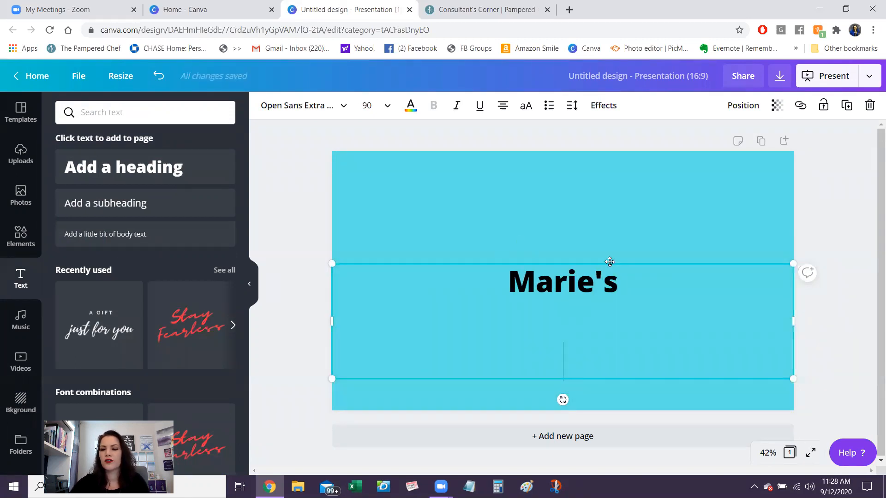
pyautogui.moveTo(609, 262); pyautogui.dragTo(610, 217)
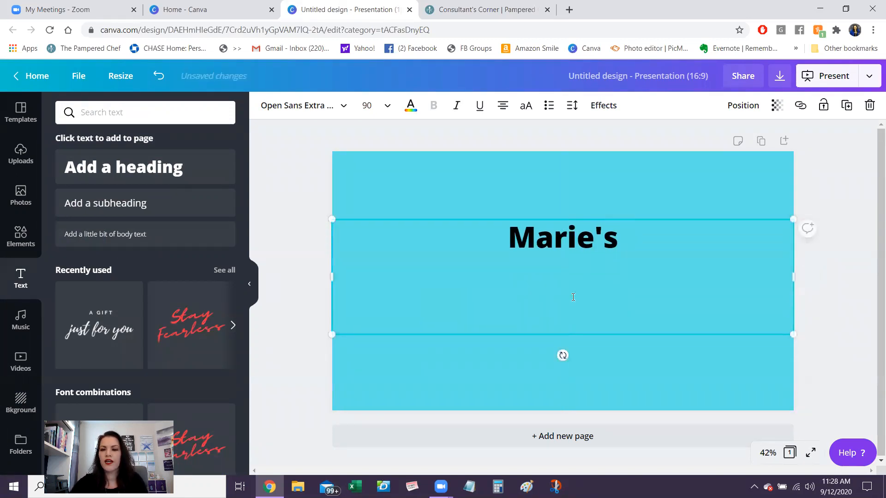
pyautogui.write('Lives')
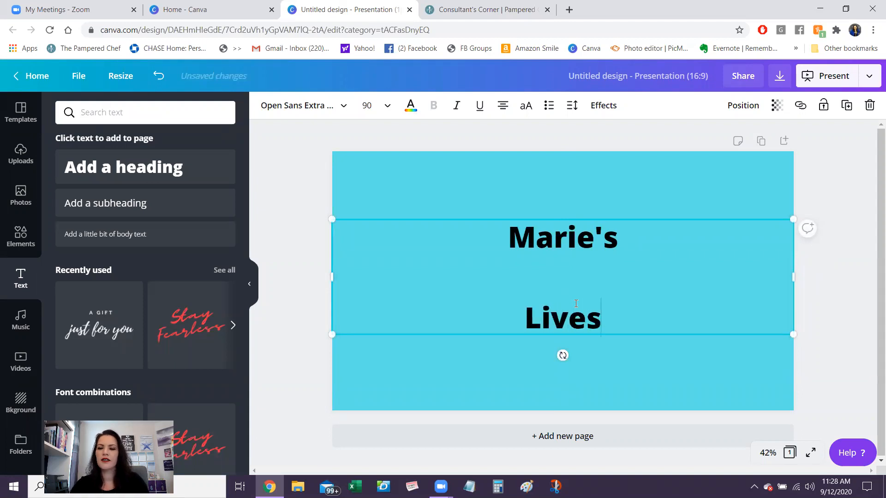
pyautogui.write('tream Party')
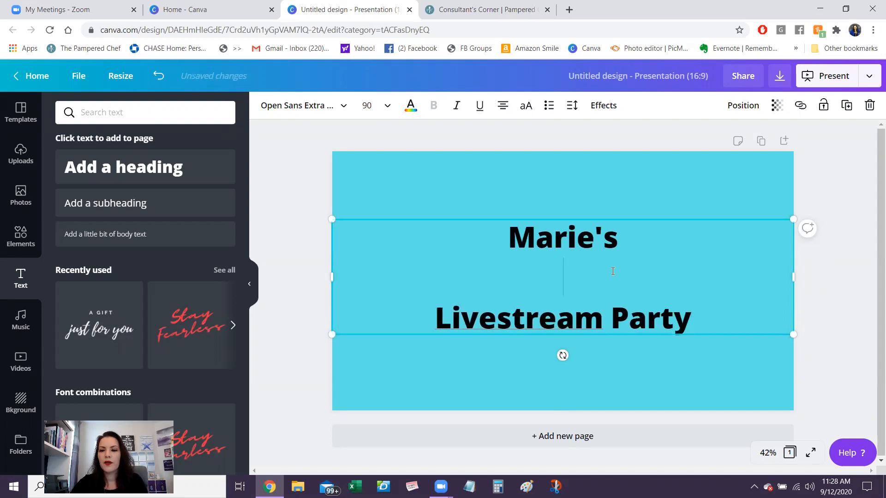
pyautogui.press('Return')
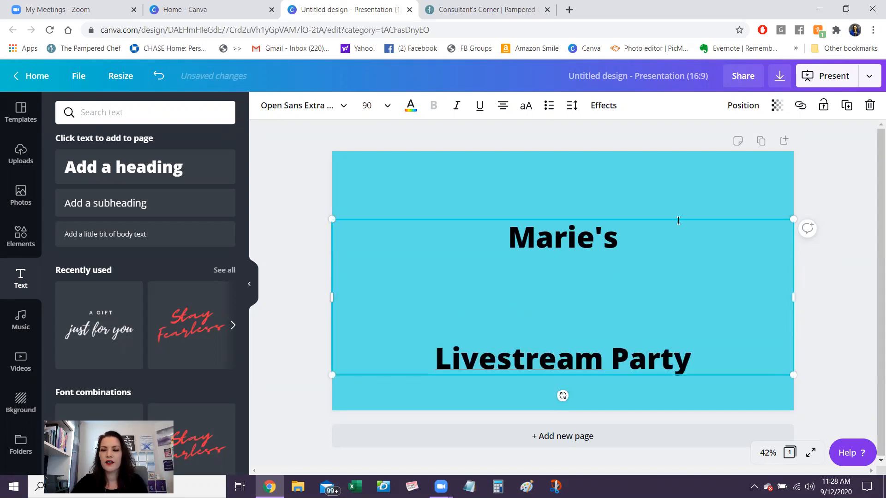
pyautogui.moveTo(683, 218); pyautogui.dragTo(682, 202)
# - Make all the text in the box white and set its font to Glacial Indifference
pyautogui.moveTo(644, 310); pyautogui.dragTo(503, 223)
pyautogui.click(410, 106)
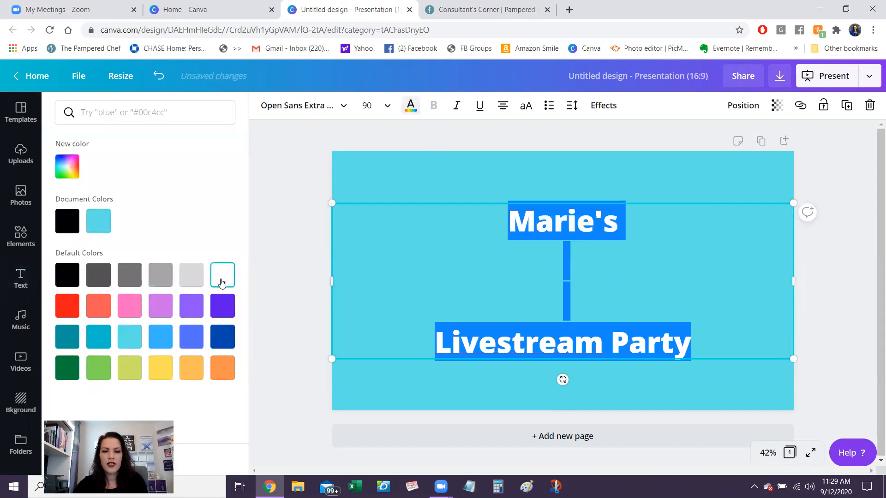
pyautogui.click(300, 105)
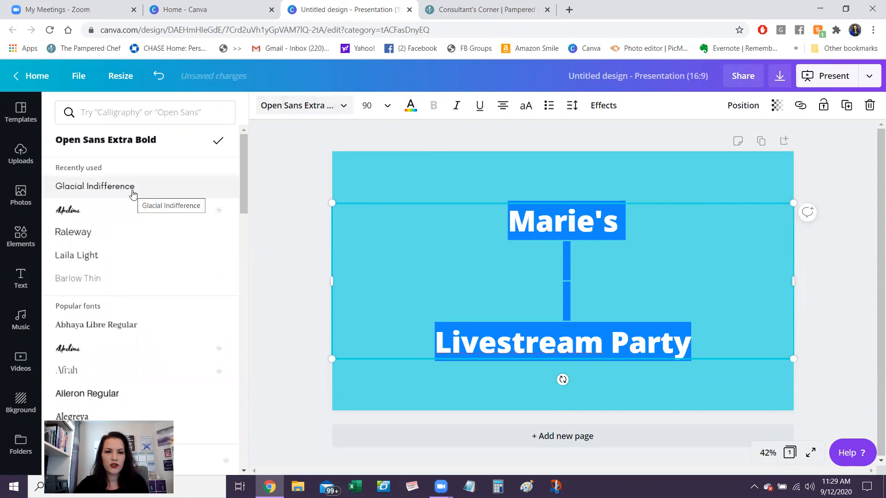
pyautogui.click(133, 193)
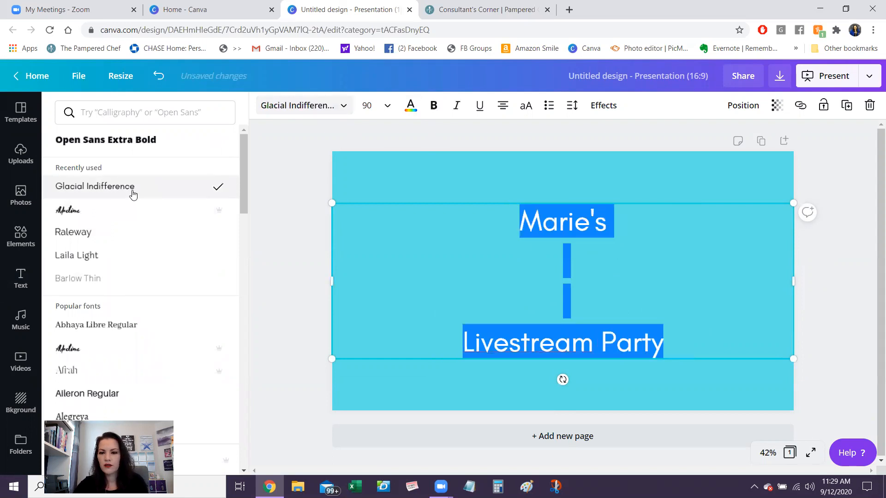
pyautogui.click(299, 303)
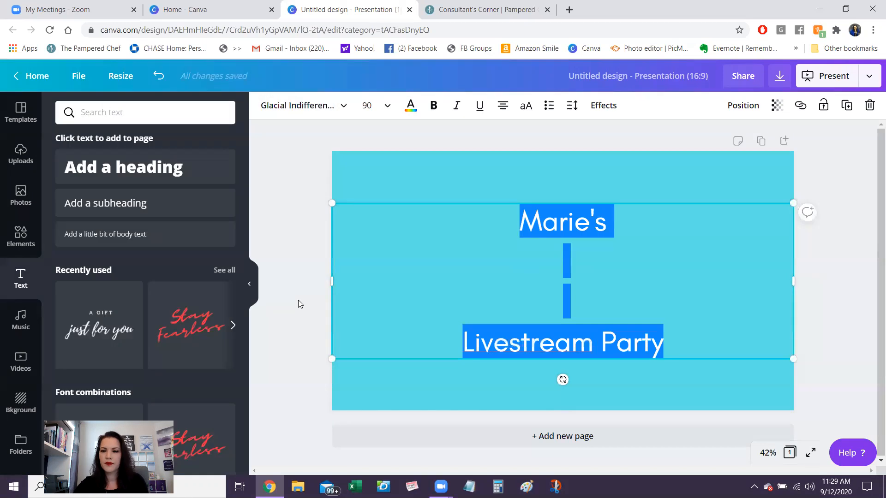
pyautogui.click(442, 166)
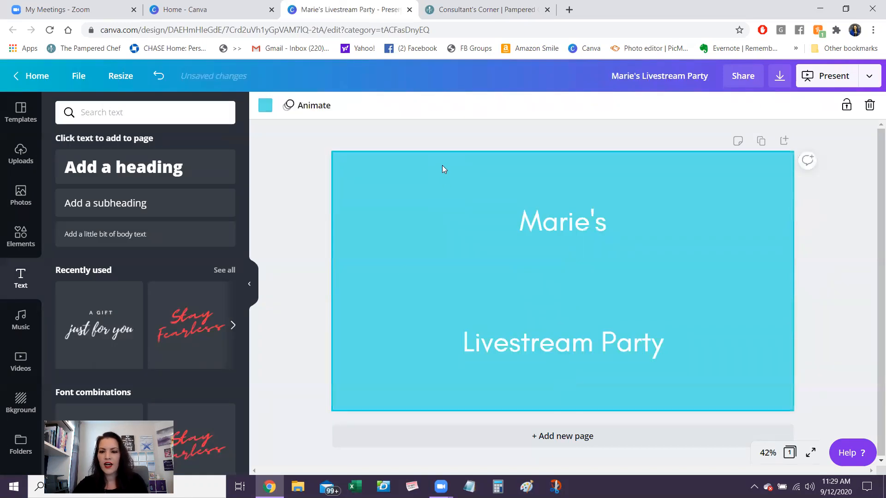
# - Add a second heading between the two text lines and stretch its box across the full page width
pyautogui.click(173, 172)
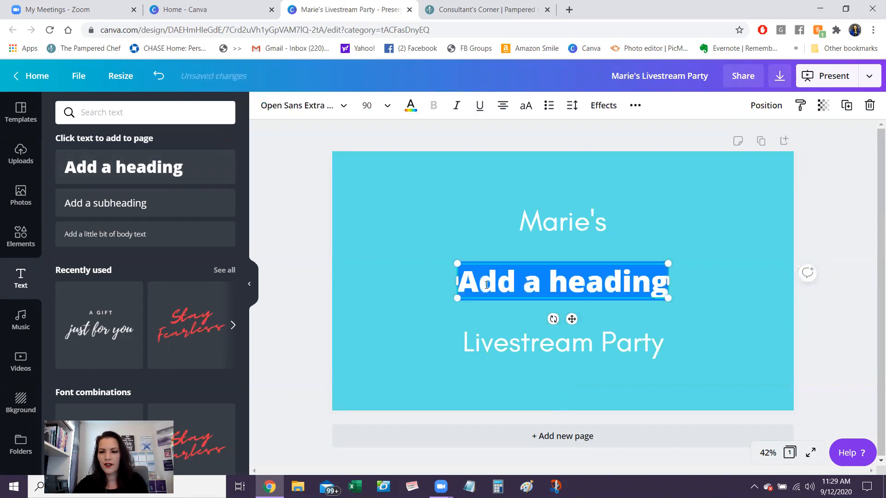
pyautogui.moveTo(402, 282); pyautogui.dragTo(333, 277)
pyautogui.moveTo(667, 280); pyautogui.dragTo(792, 280)
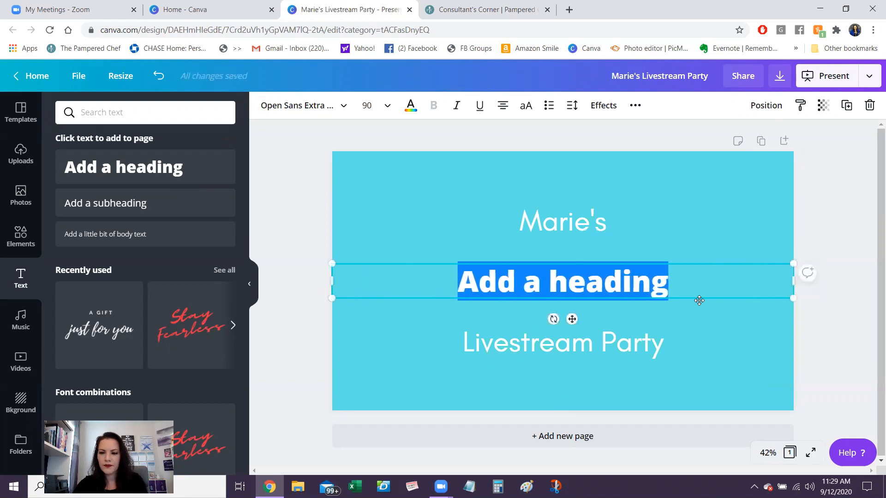
# - Replace the new heading's placeholder text with "Happy Hour"
pyautogui.click(697, 289)
pyautogui.moveTo(658, 295); pyautogui.dragTo(452, 317)
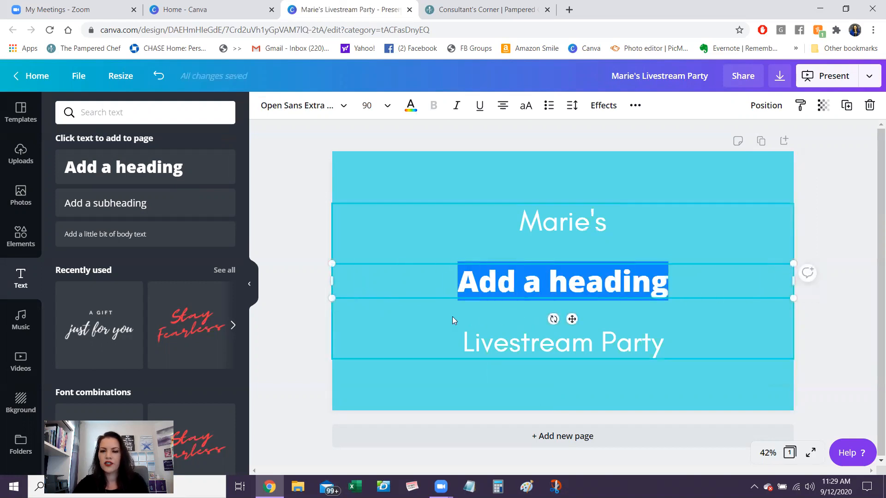
pyautogui.write('Happy o')
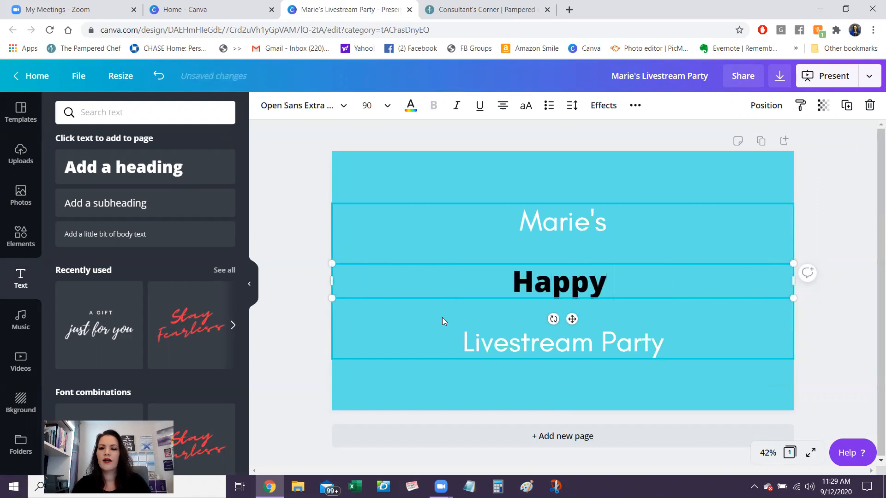
pyautogui.press('BackSpace')
pyautogui.write('Hour')
pyautogui.press('Escape')
# - Make the "Happy Hour" text white and set its font to Buffalo
pyautogui.moveTo(681, 286); pyautogui.dragTo(472, 290)
pyautogui.click(411, 106)
pyautogui.click(140, 225)
pyautogui.click(340, 105)
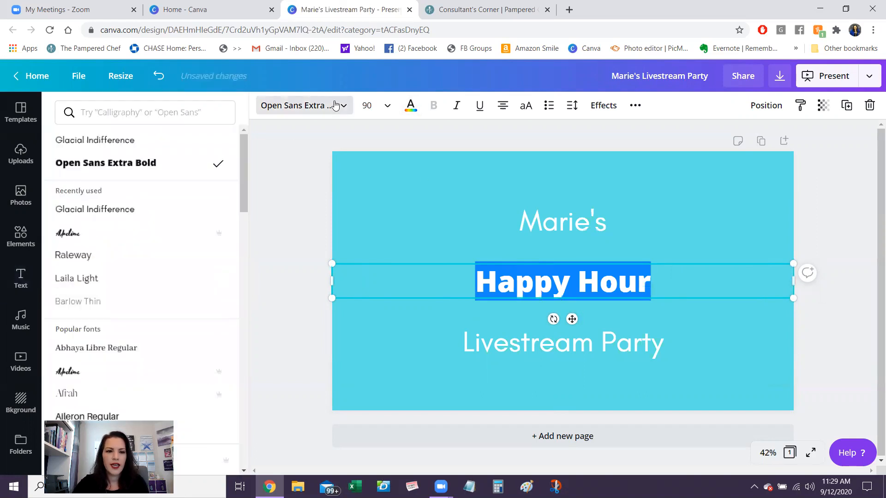
pyautogui.click(103, 233)
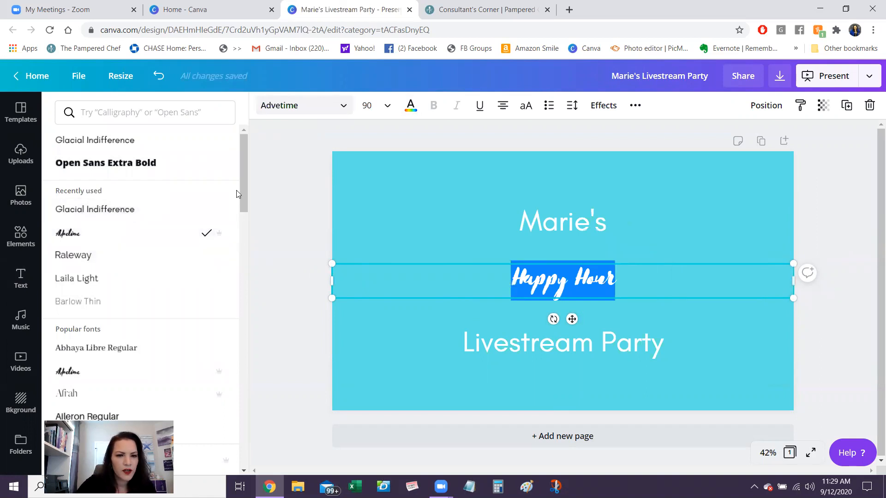
pyautogui.moveTo(242, 195); pyautogui.dragTo(249, 272)
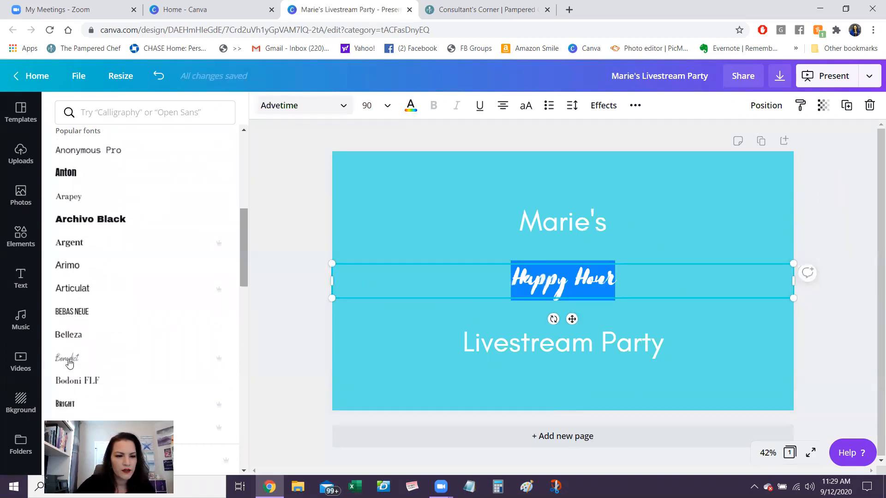
pyautogui.click(115, 427)
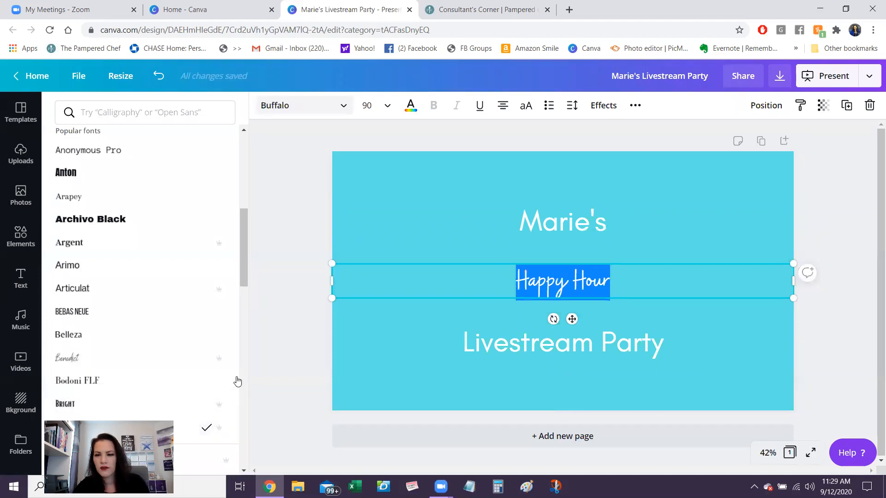
# - Enlarge "Happy Hour" to font size 200 and move it up so it sits between the other two lines
pyautogui.click(386, 110)
pyautogui.write('150')
pyautogui.press('Return')
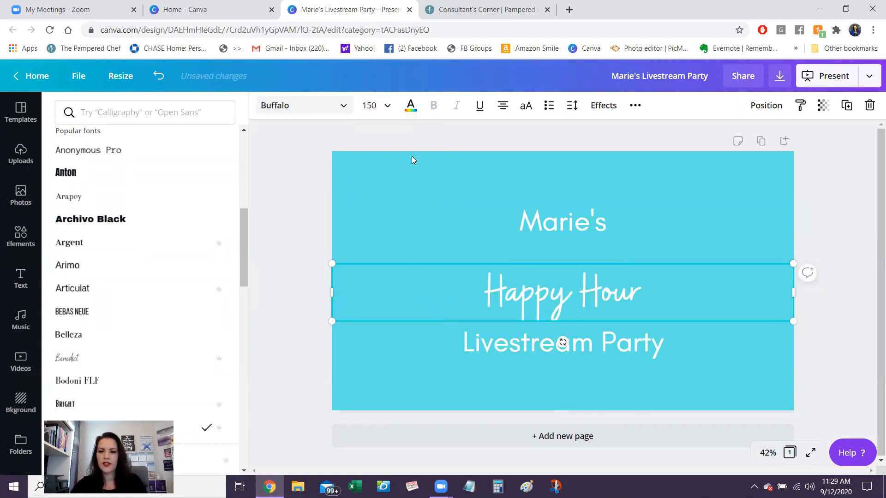
pyautogui.click(380, 111)
pyautogui.write('200')
pyautogui.press('Return')
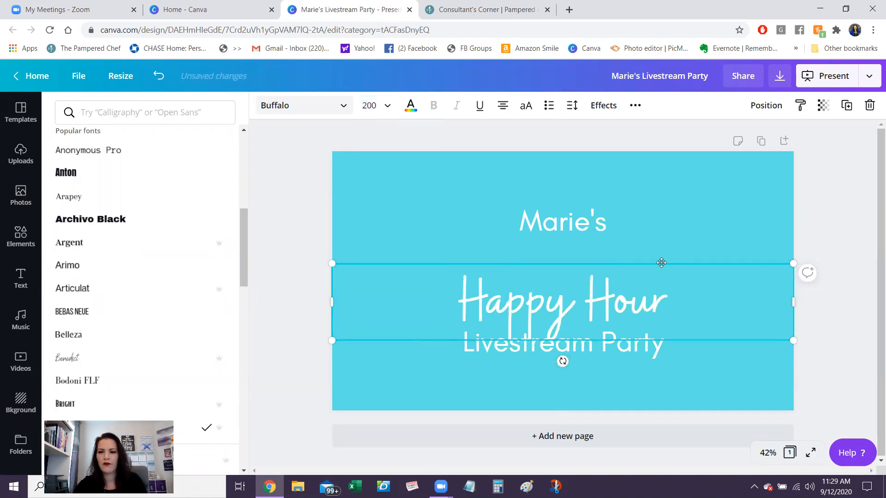
pyautogui.moveTo(661, 262); pyautogui.dragTo(661, 244)
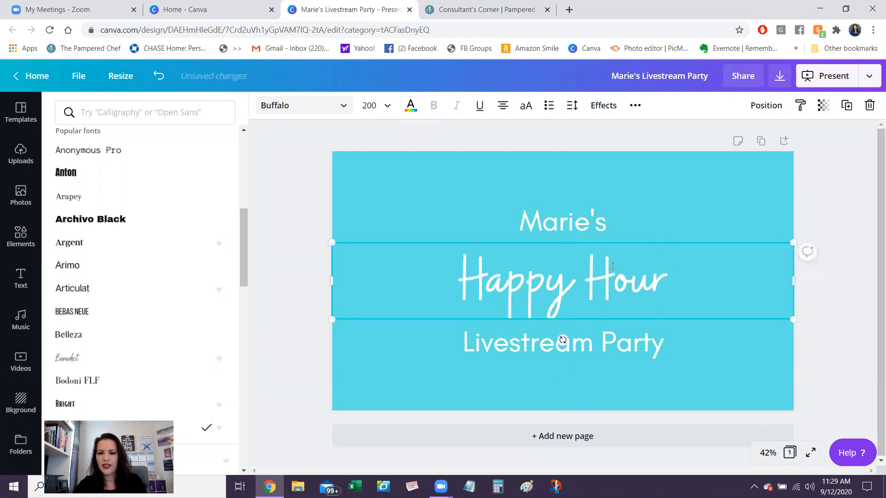
pyautogui.click(278, 338)
pyautogui.click(278, 337)
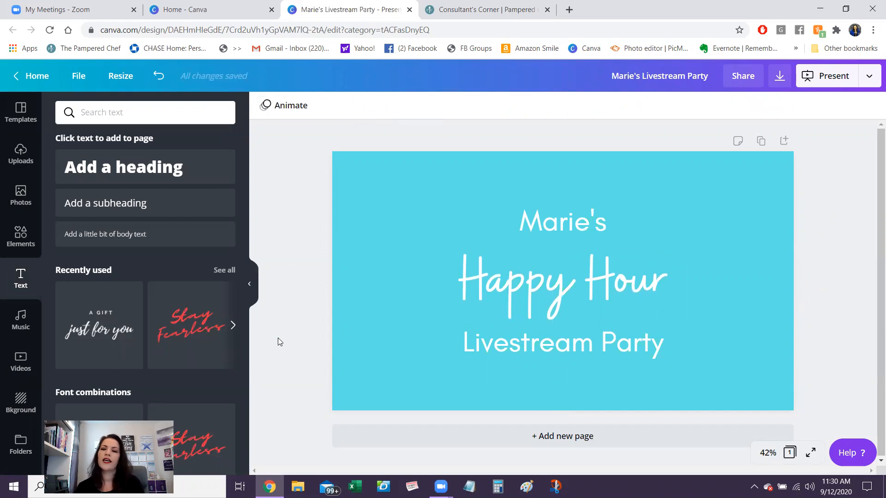
# - Move the host-name and "Livestream Party" text box up slightly, and shift "Happy Hour" up to sit between its lines
pyautogui.click(571, 204)
pyautogui.moveTo(571, 205); pyautogui.dragTo(570, 192)
pyautogui.click(607, 283)
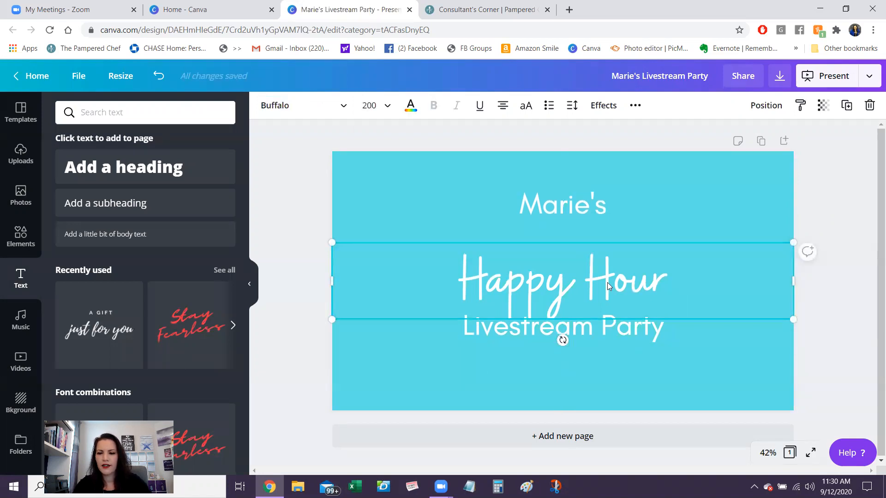
pyautogui.moveTo(607, 282); pyautogui.dragTo(607, 266)
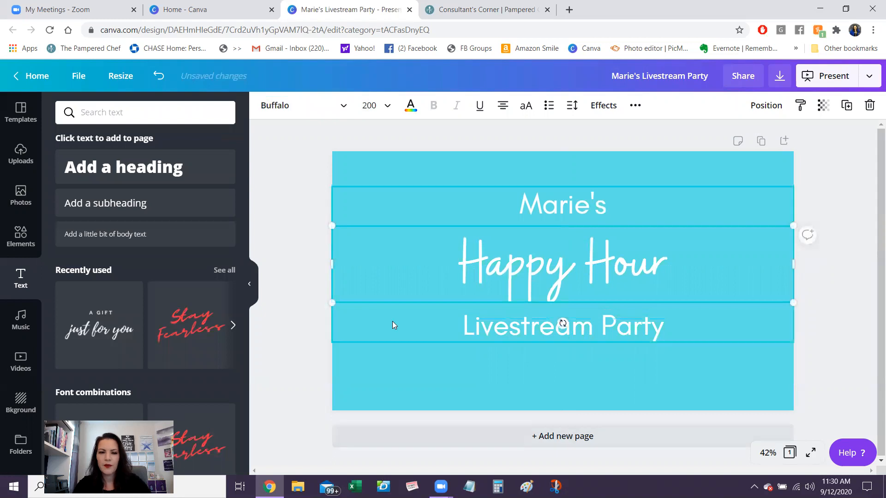
pyautogui.click(135, 206)
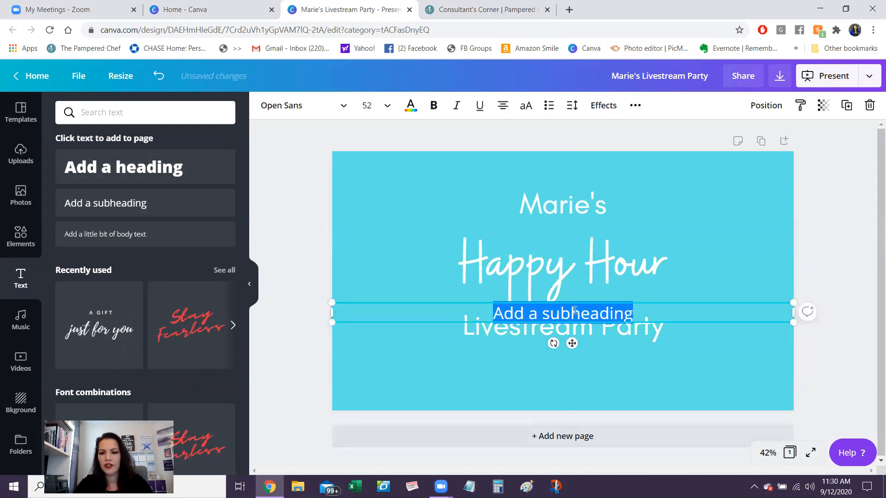
pyautogui.moveTo(573, 344); pyautogui.dragTo(573, 388)
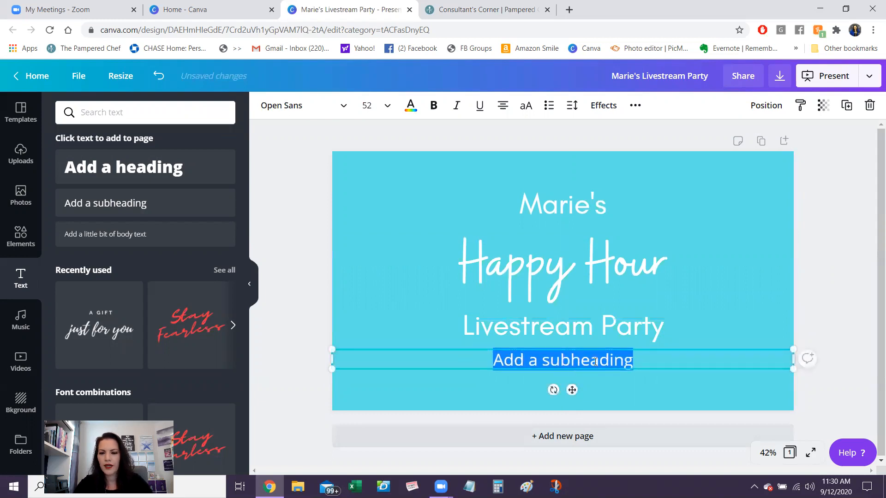
pyautogui.write('Shop')
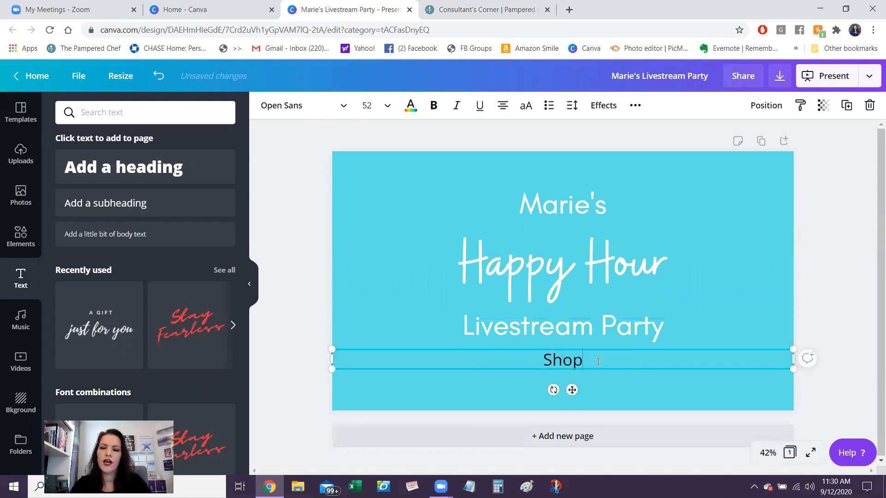
pyautogui.write(' Now: ww')
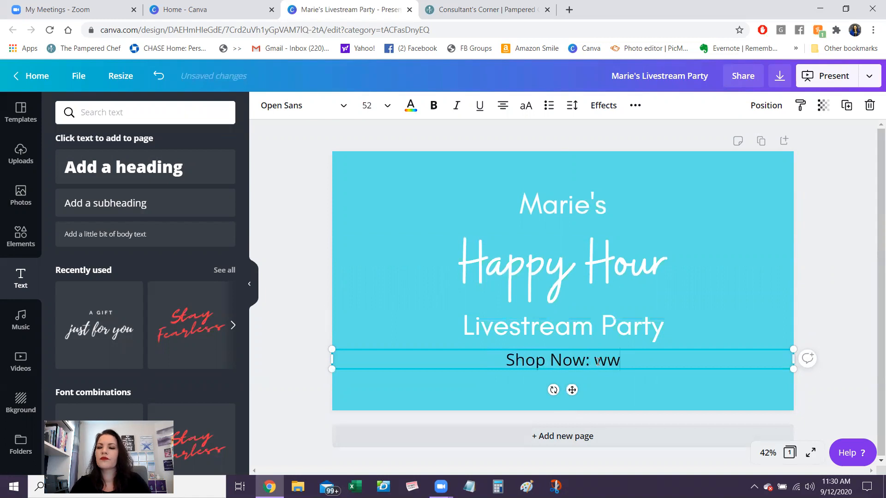
pyautogui.write('w.pamperedchef.com')
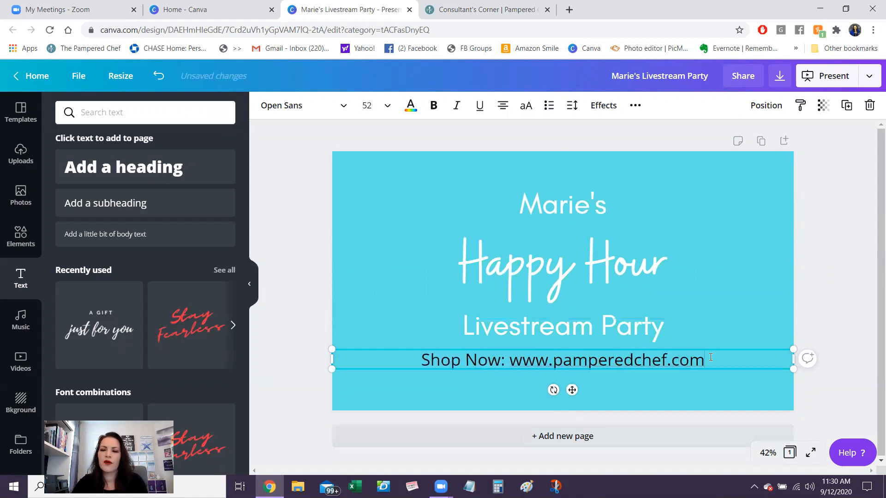
# - Make the "Shop Now" line white and set its font to Glacial Indifference
pyautogui.moveTo(703, 359); pyautogui.dragTo(419, 375)
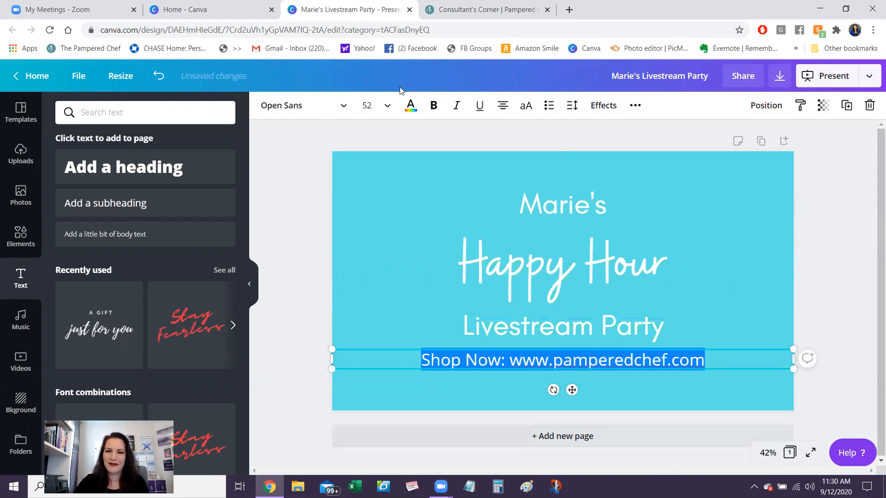
pyautogui.click(410, 105)
pyautogui.click(131, 225)
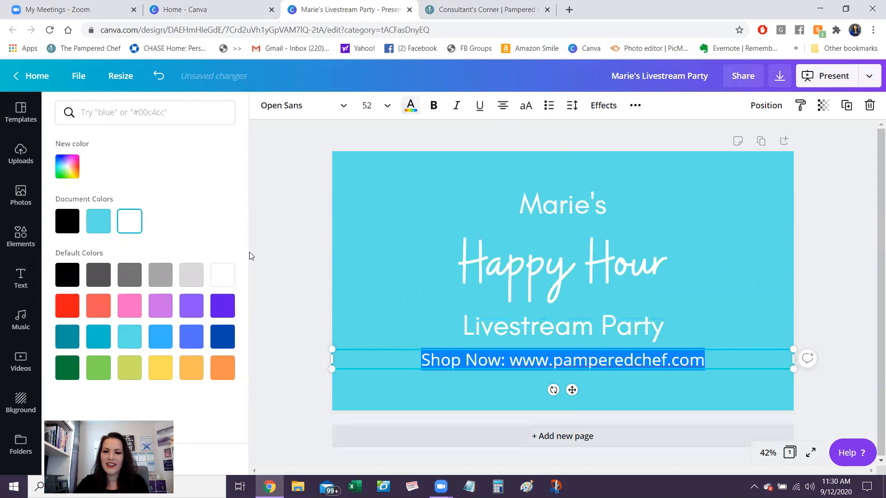
pyautogui.click(299, 106)
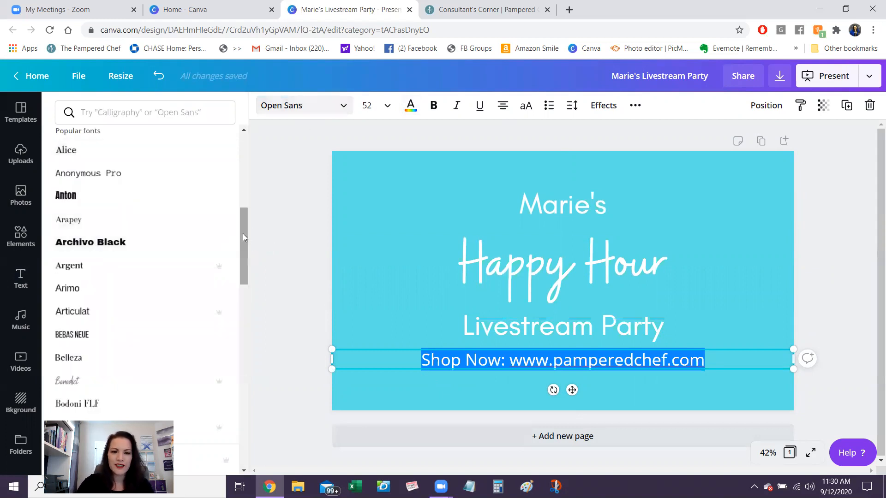
pyautogui.moveTo(243, 233); pyautogui.dragTo(244, 157)
pyautogui.click(123, 142)
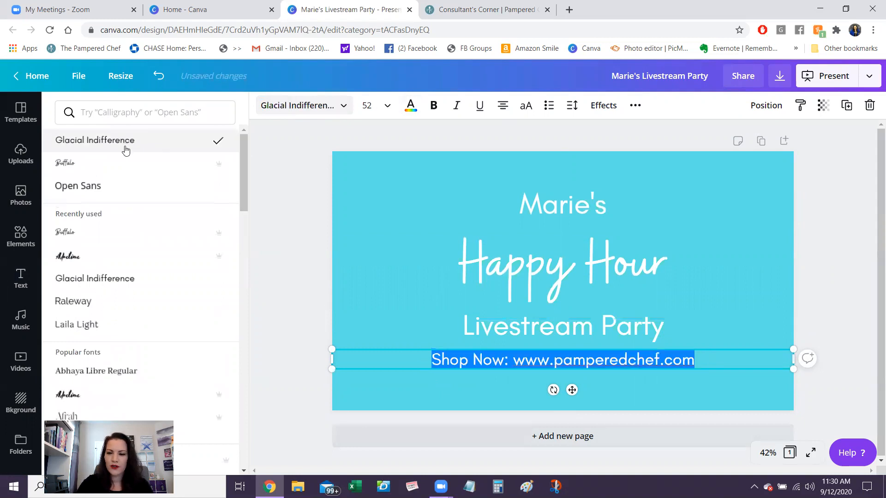
pyautogui.click(289, 318)
pyautogui.click(289, 317)
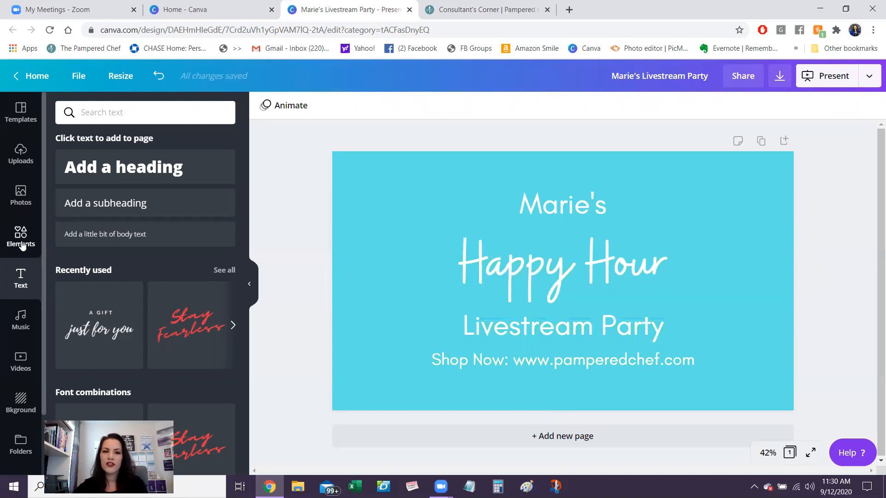
# - Filter the design elements to show only free, animated ones
pyautogui.click(22, 245)
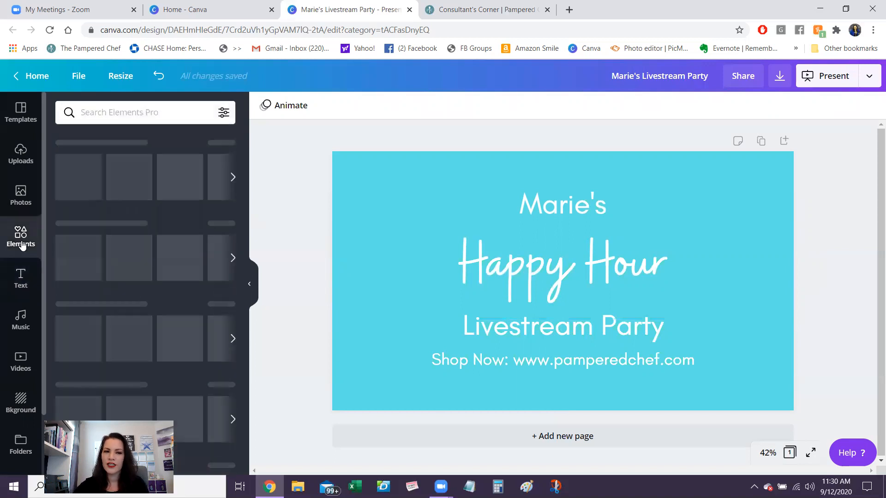
pyautogui.click(228, 112)
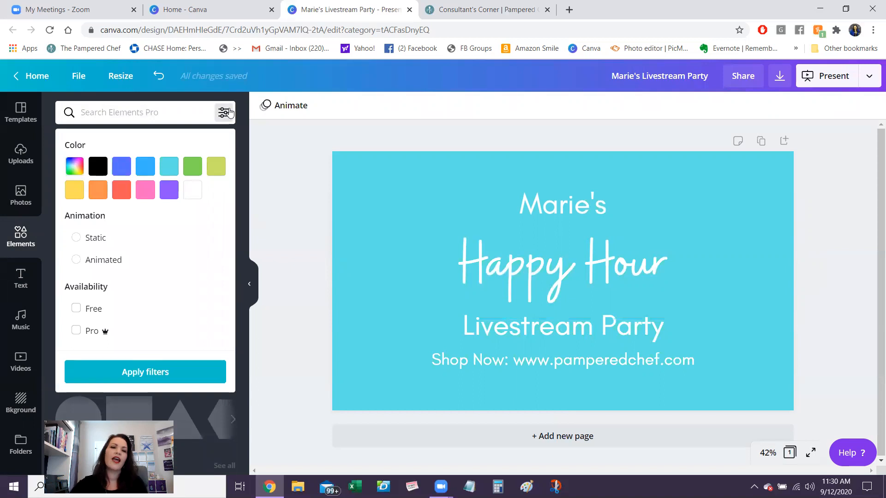
pyautogui.click(76, 309)
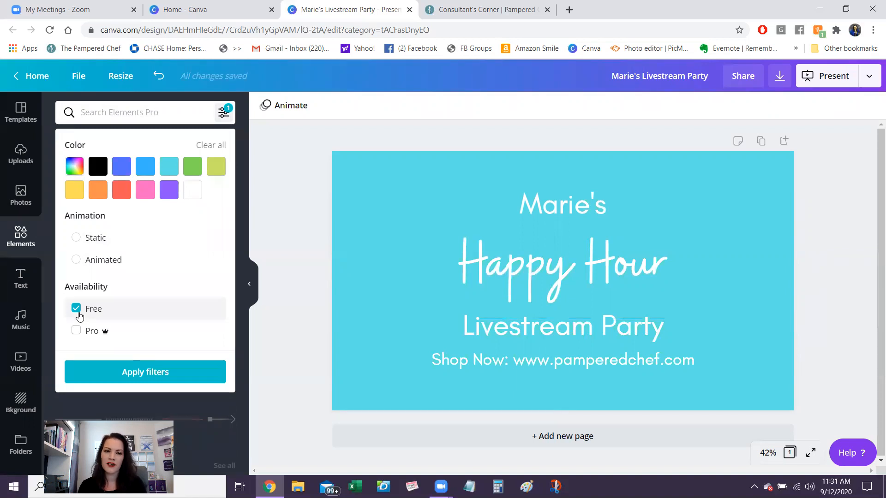
pyautogui.click(79, 261)
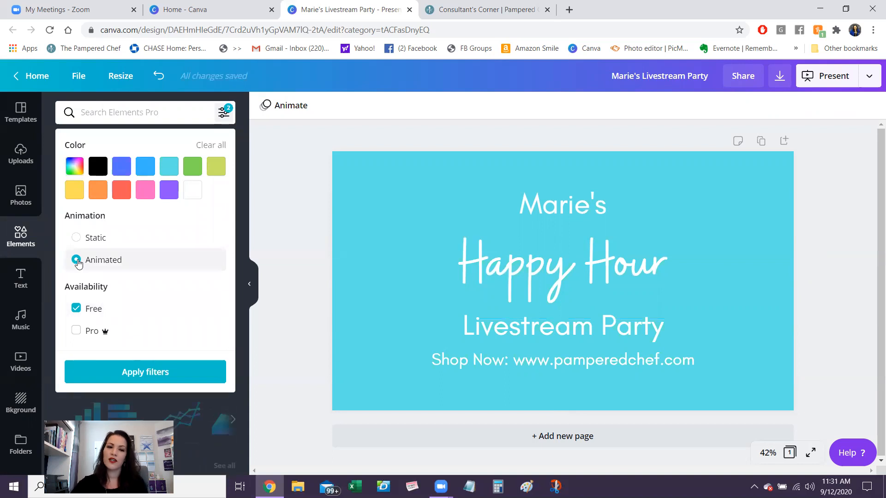
pyautogui.click(136, 369)
# - Search the elements for "drink" and add the pink drink glass with a lemon slice to the slide
pyautogui.click(124, 111)
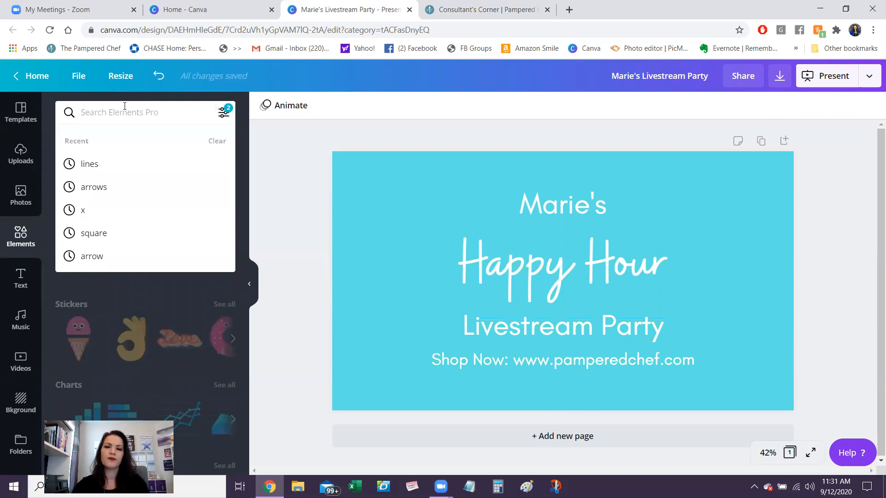
pyautogui.write('drink')
pyautogui.press('Return')
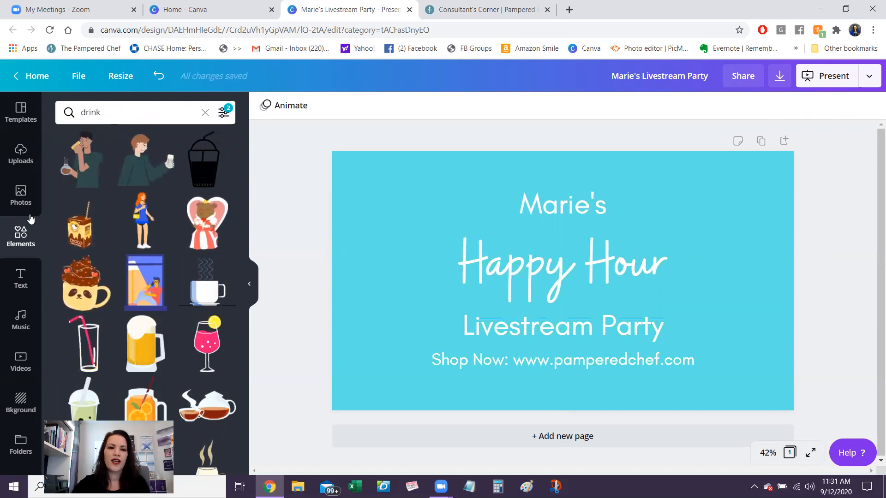
pyautogui.click(207, 348)
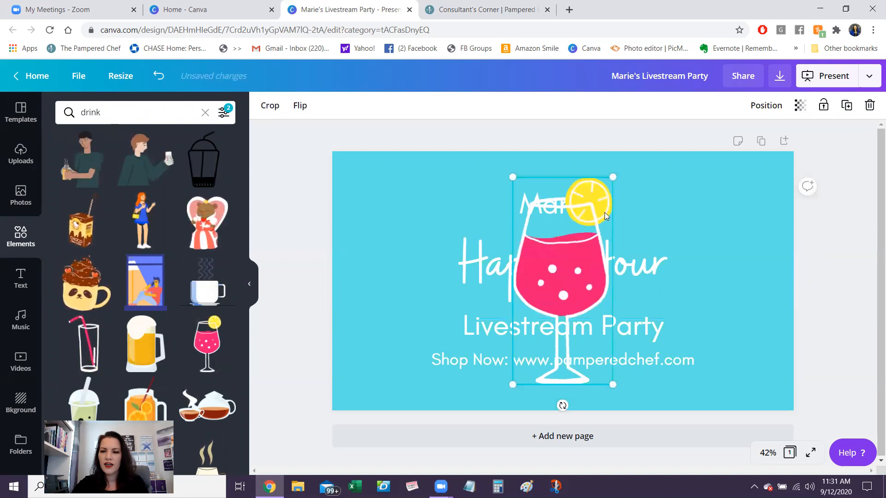
# - Shrink the drink glass to about the height of "Happy Hour" and place it just left of that text
pyautogui.moveTo(615, 176); pyautogui.dragTo(502, 267)
pyautogui.moveTo(530, 342); pyautogui.dragTo(406, 273)
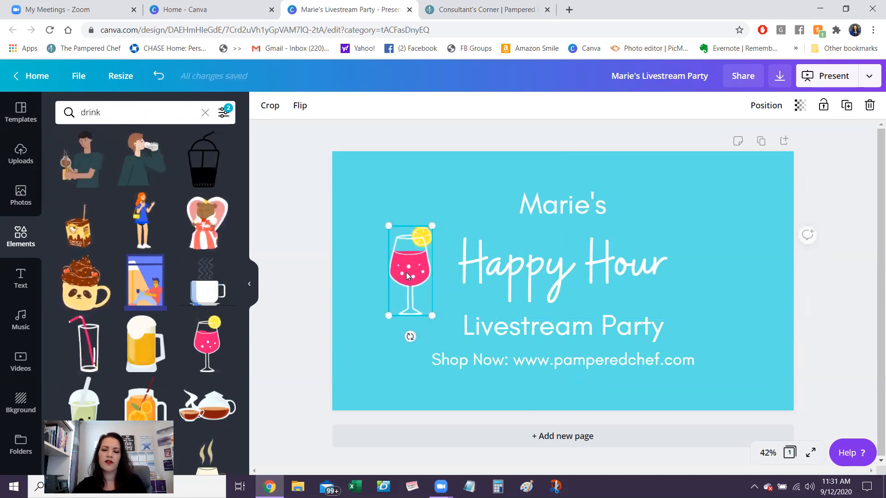
pyautogui.moveTo(427, 312); pyautogui.dragTo(420, 299)
pyautogui.moveTo(407, 267); pyautogui.dragTo(407, 268)
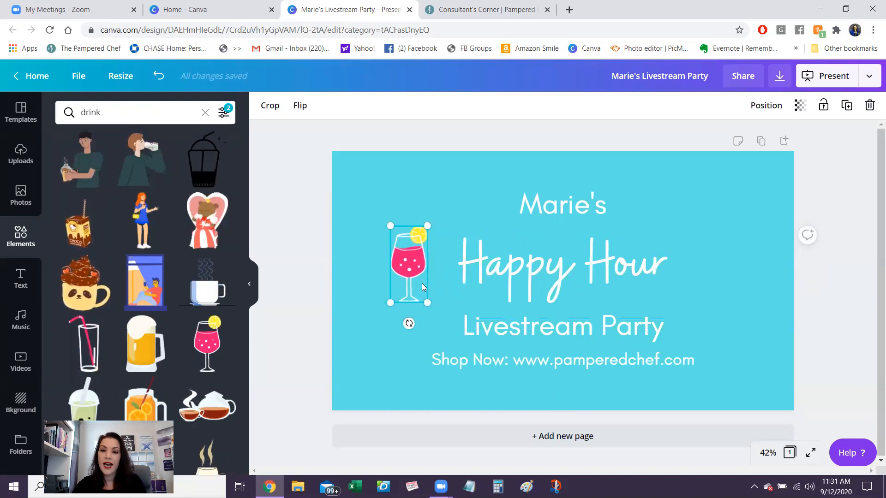
# - Duplicate the drink glass, place the copy just right of "Happy Hour", and flip it horizontally
pyautogui.click(851, 112)
pyautogui.moveTo(409, 268); pyautogui.dragTo(703, 263)
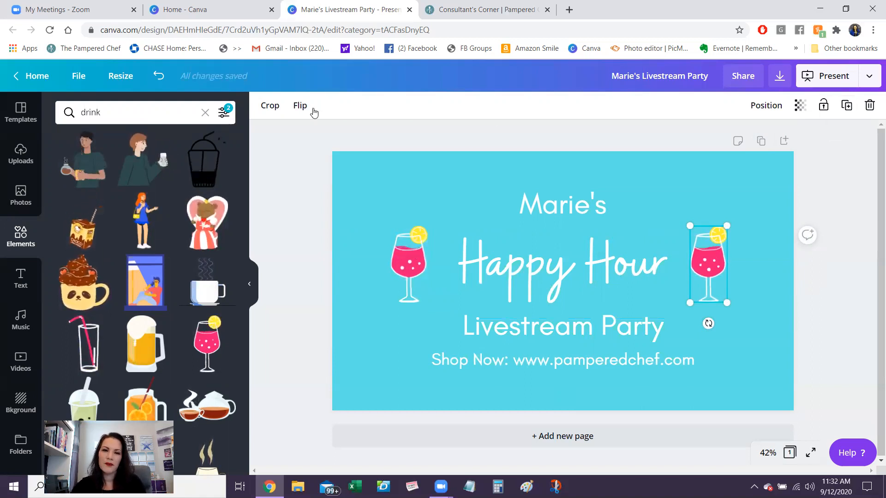
pyautogui.click(300, 106)
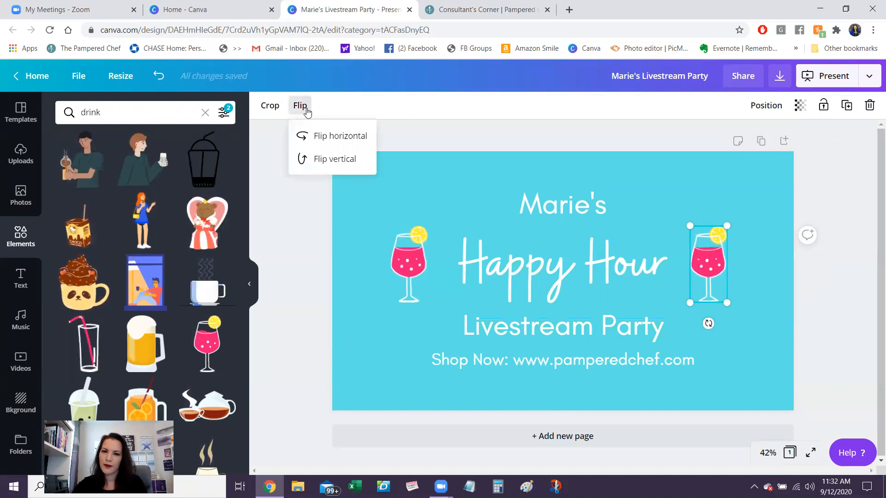
pyautogui.click(321, 159)
pyautogui.click(322, 160)
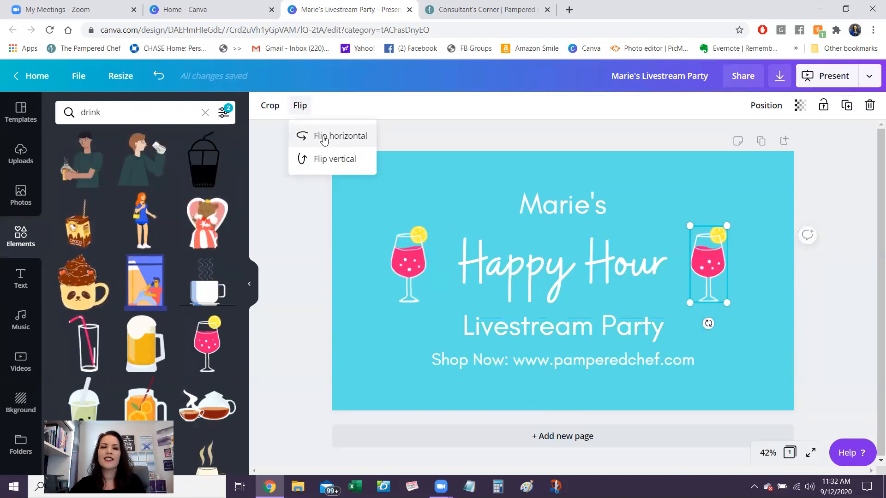
pyautogui.click(325, 138)
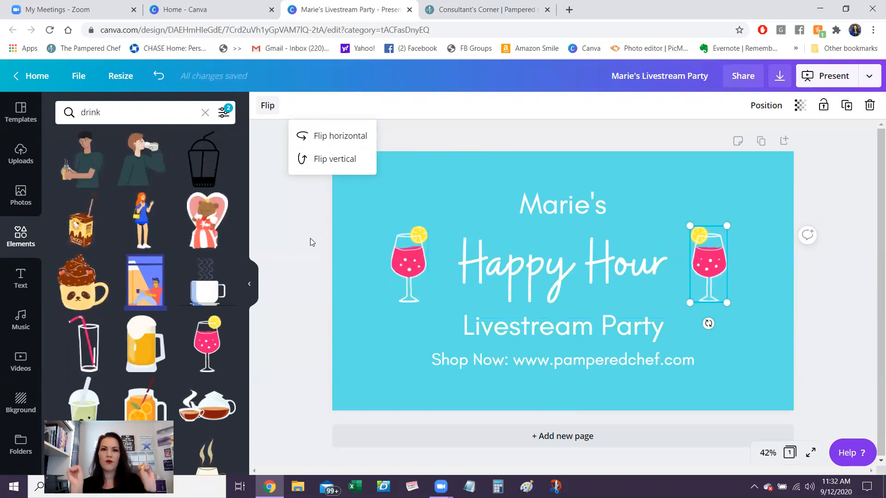
# - Search the free animated elements for "lines"
pyautogui.click(124, 115)
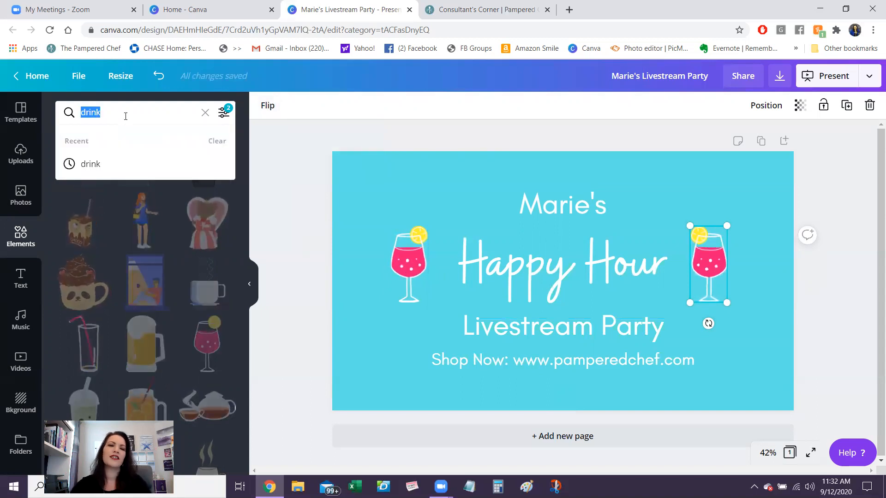
pyautogui.write('lines')
pyautogui.press('Return')
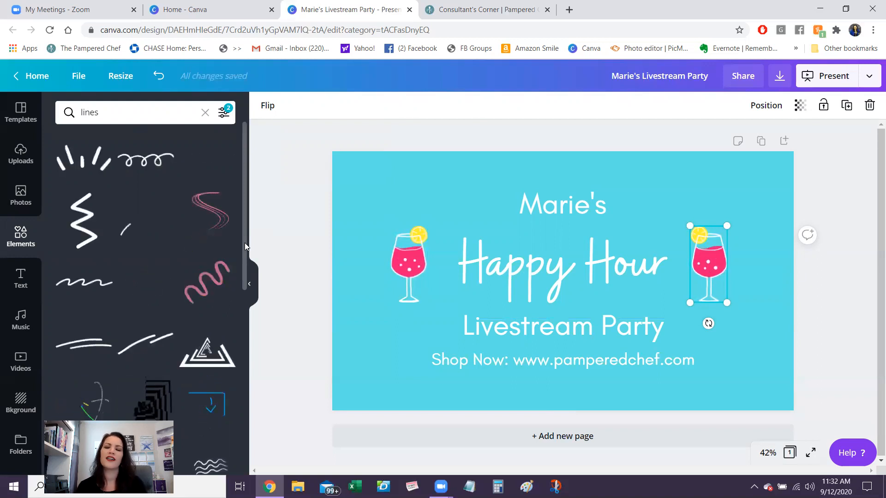
# - Browse the free animated "lines" results for an accent graphic that suits the drink glasses
pyautogui.click(224, 113)
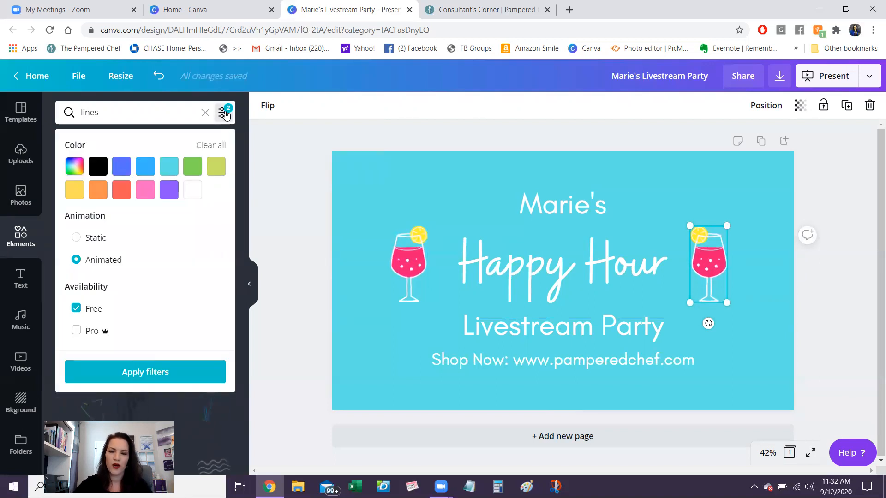
pyautogui.click(225, 114)
pyautogui.scroll(-3, 244, 220)
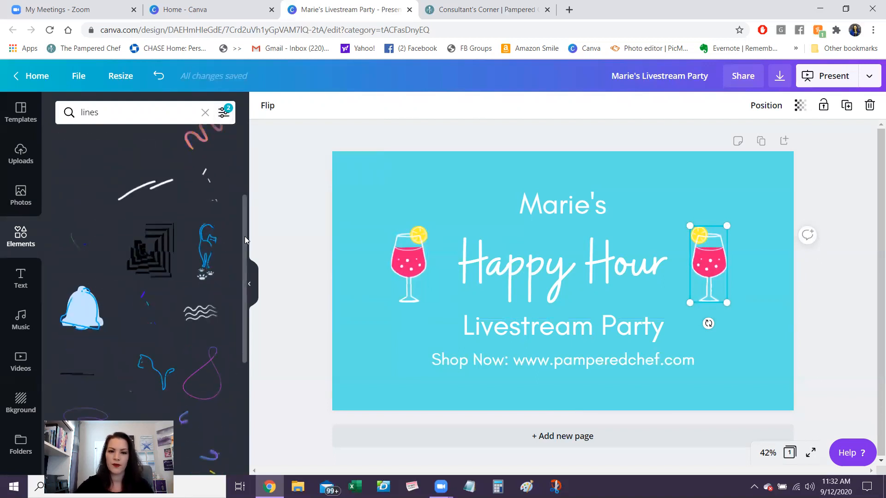
pyautogui.scroll(-5, 245, 236)
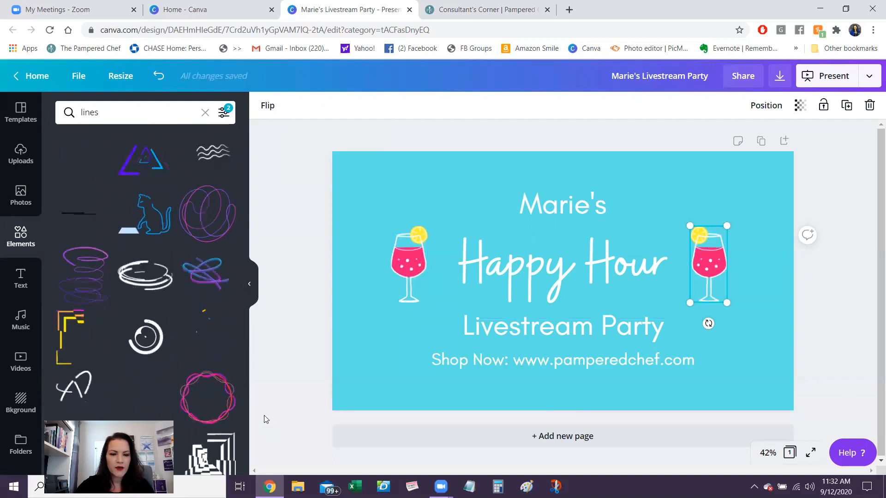
pyautogui.scroll(-5, 244, 409)
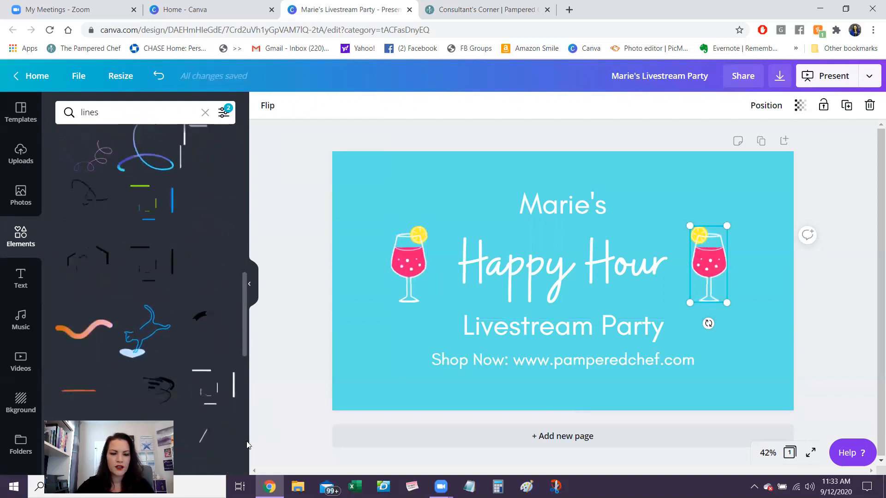
pyautogui.scroll(-5, 247, 446)
pyautogui.scroll(-8, 248, 445)
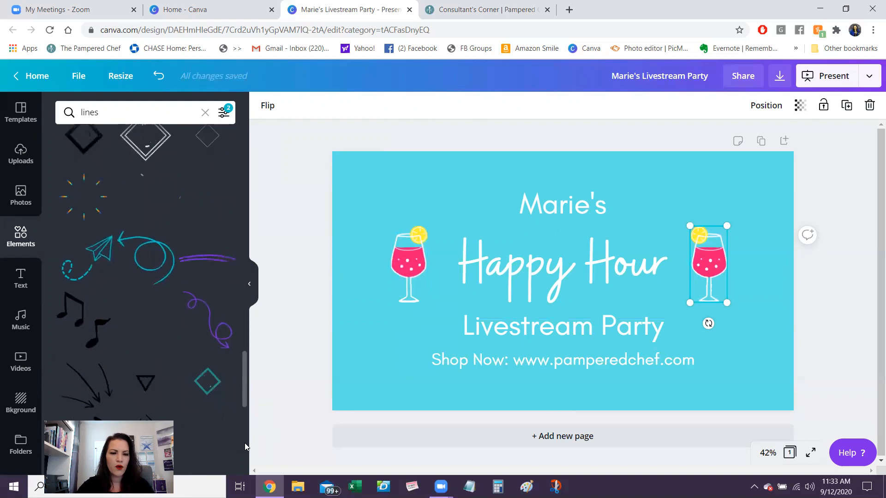
pyautogui.scroll(-6, 245, 443)
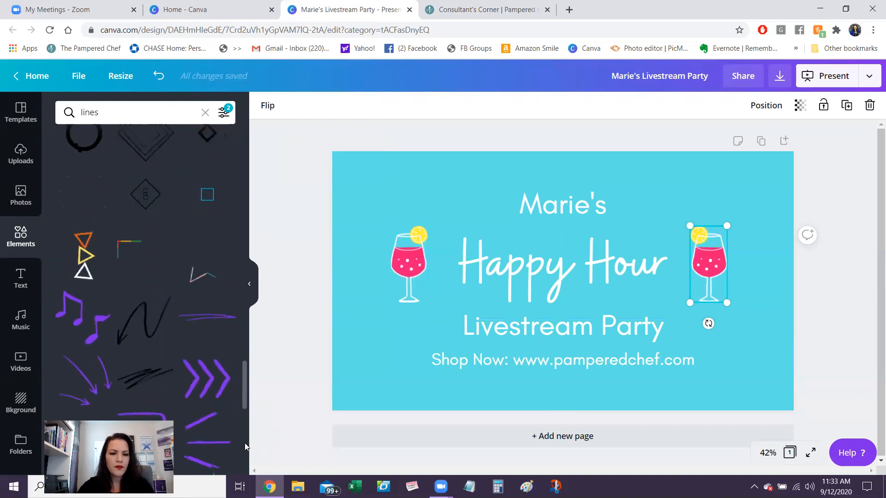
pyautogui.scroll(-5, 245, 443)
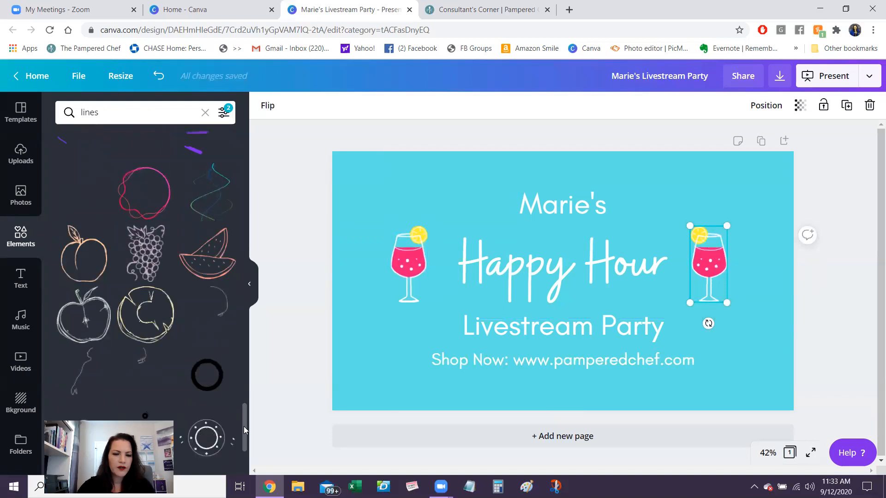
pyautogui.scroll(-3, 244, 426)
pyautogui.scroll(-6, 243, 446)
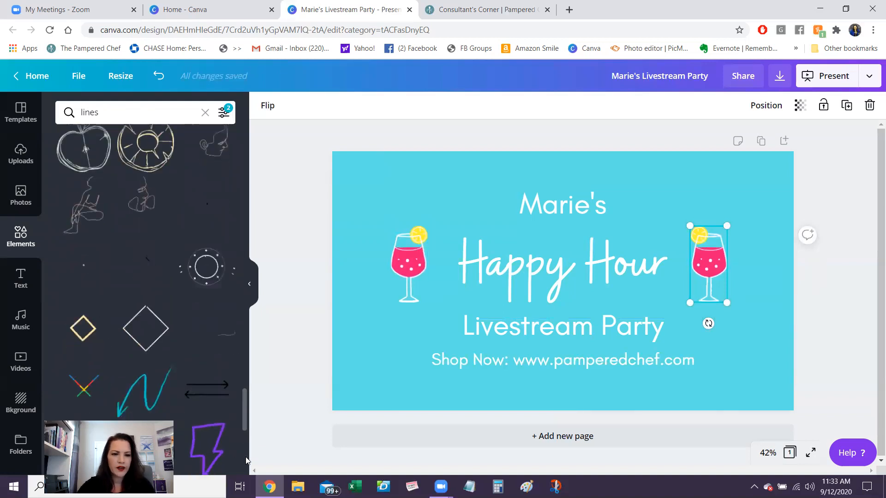
pyautogui.scroll(-5, 246, 457)
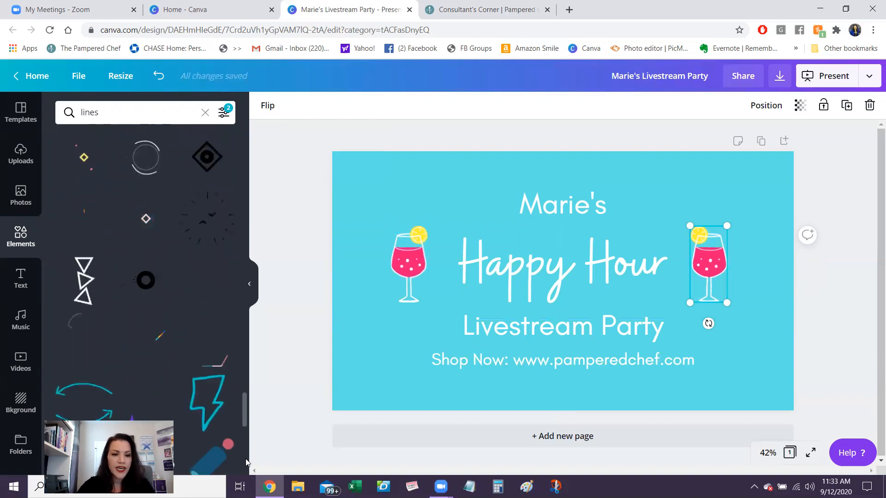
pyautogui.scroll(-5, 246, 461)
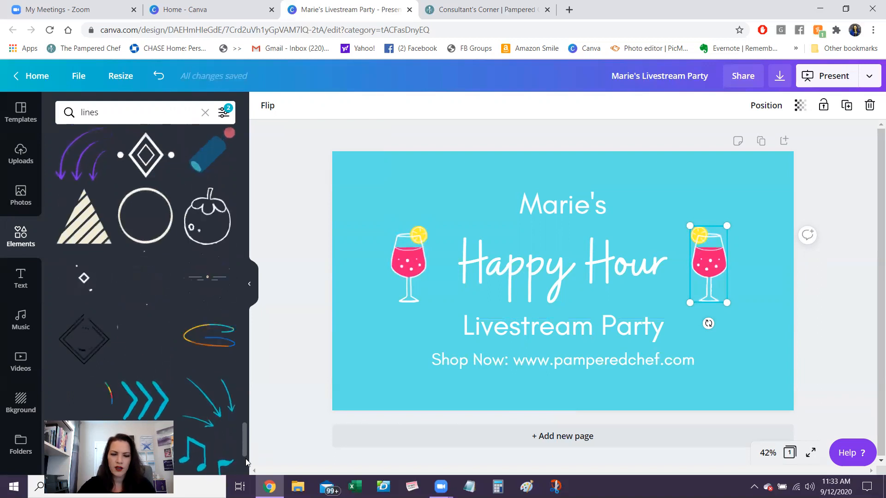
pyautogui.scroll(-5, 245, 462)
pyautogui.scroll(-7, 246, 461)
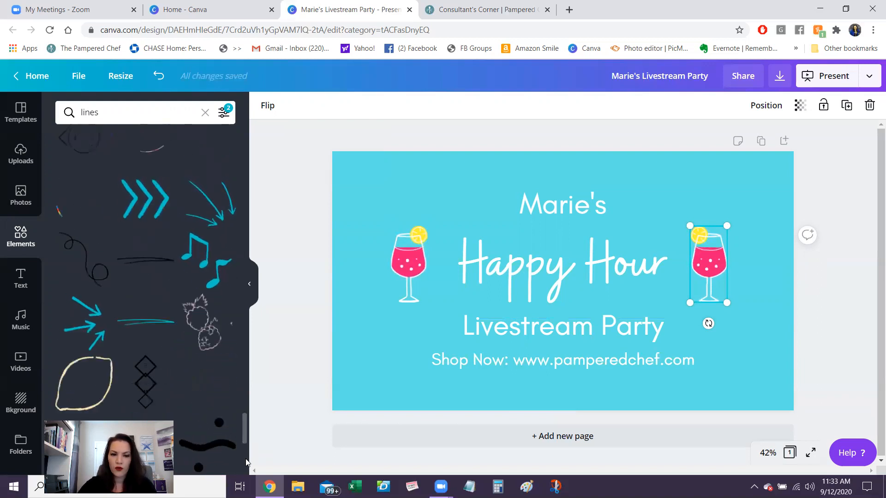
pyautogui.scroll(-2, 246, 462)
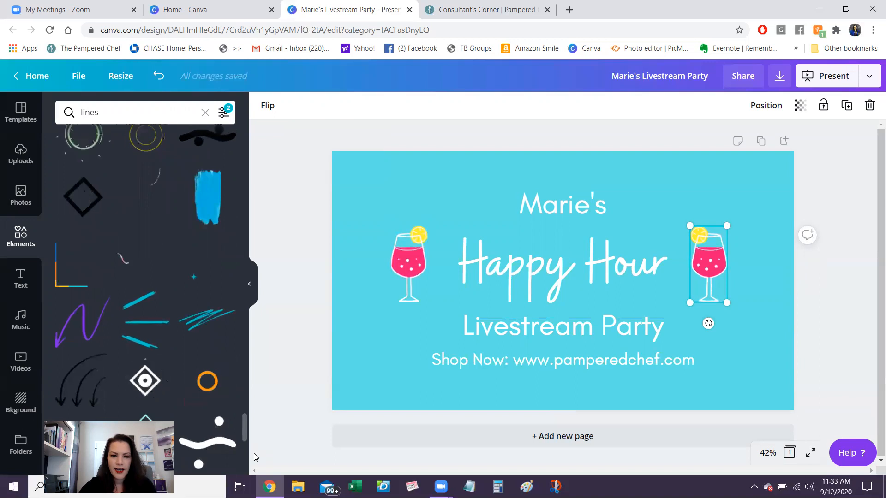
pyautogui.scroll(-6, 242, 461)
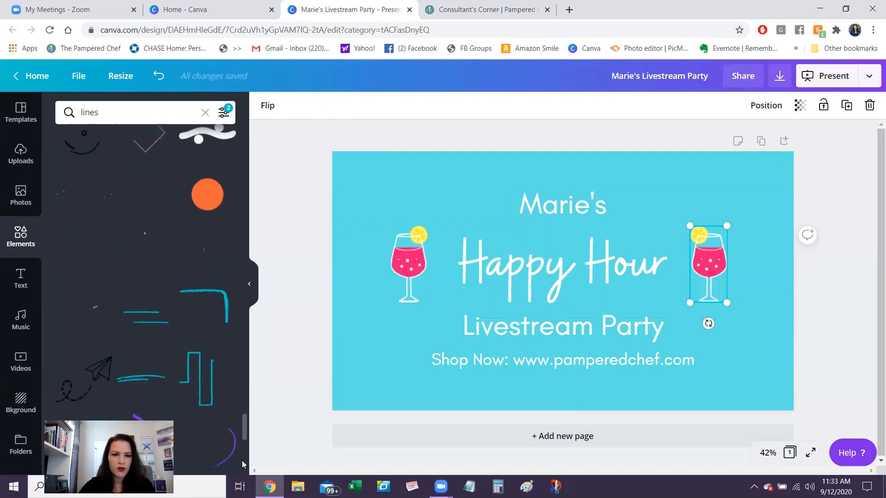
pyautogui.scroll(-6, 242, 460)
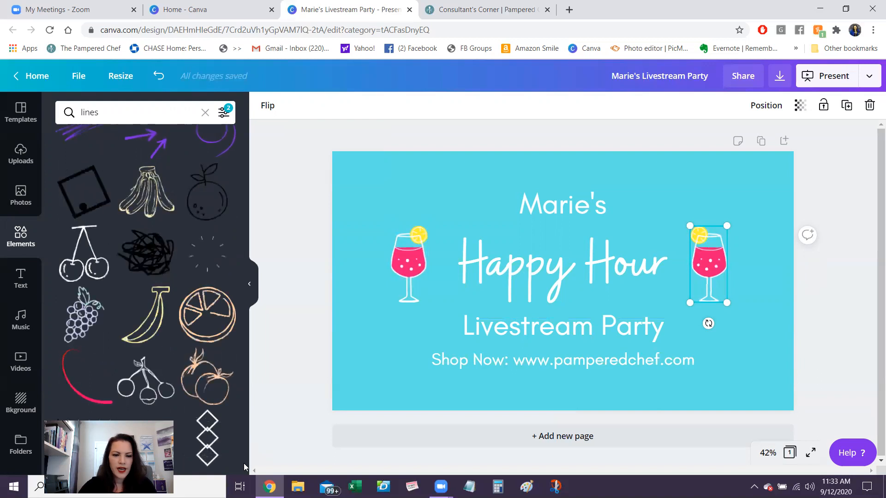
pyautogui.scroll(-5, 244, 463)
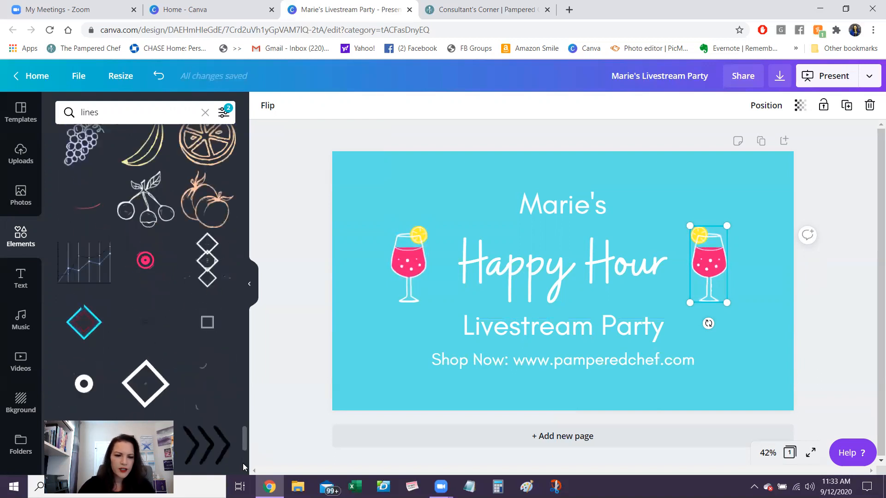
pyautogui.scroll(-7, 245, 467)
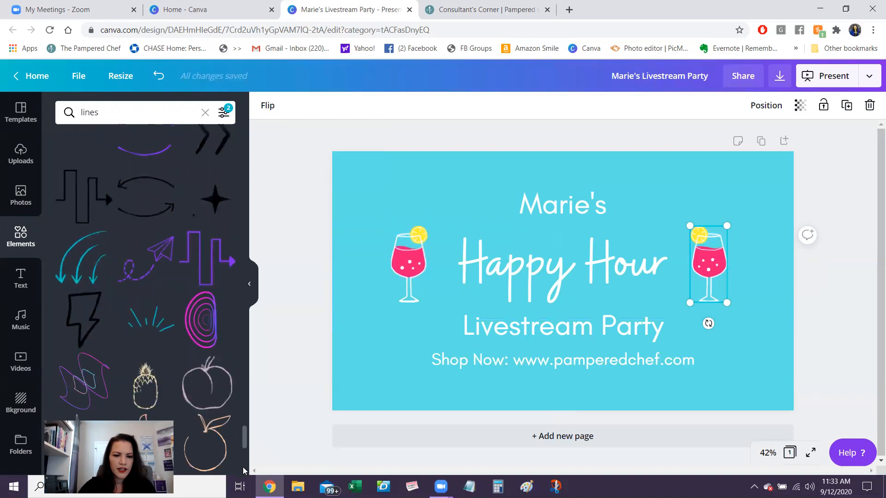
pyautogui.scroll(-6, 243, 467)
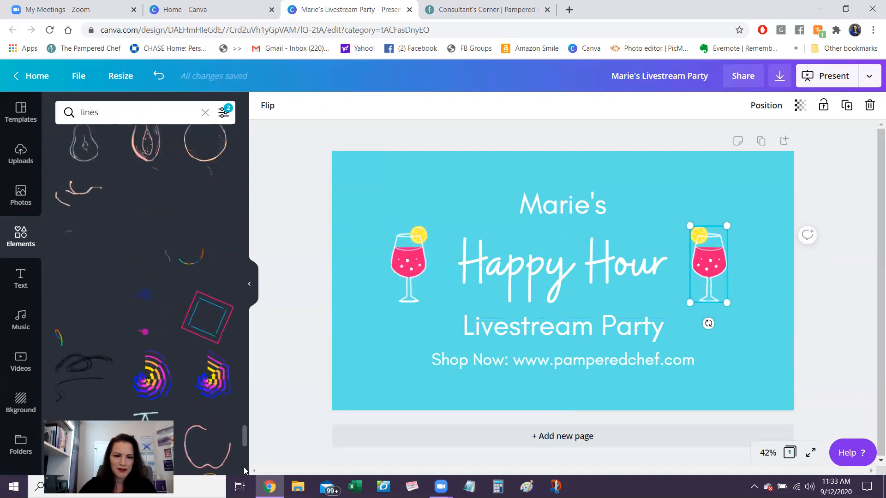
pyautogui.scroll(-3, 244, 466)
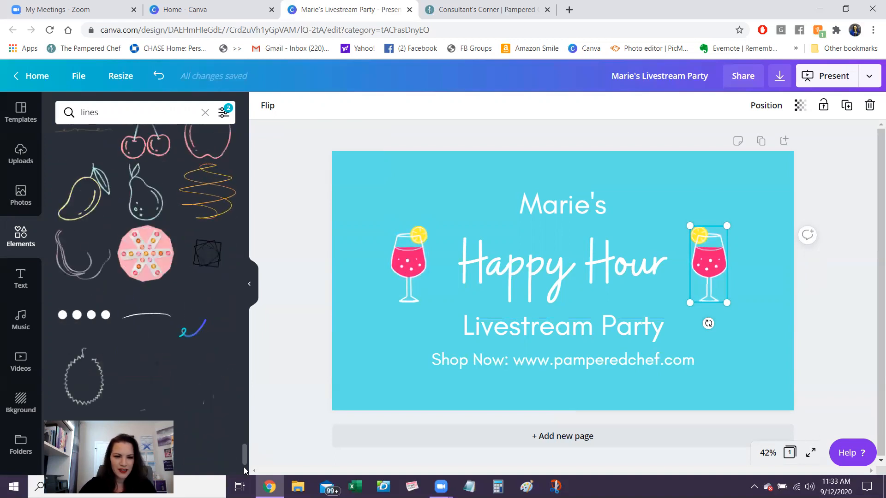
pyautogui.scroll(-4, 243, 466)
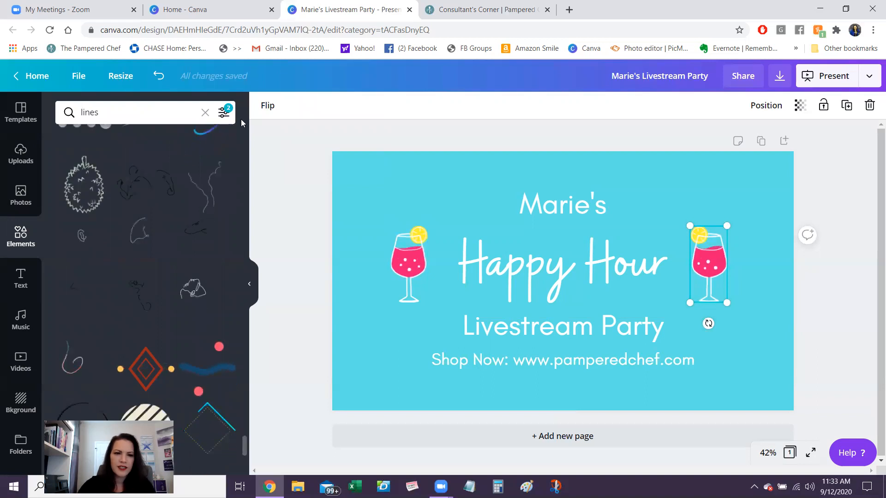
# - Try filtering the animated "lines" results by pink, and clear the colour filter
pyautogui.click(224, 112)
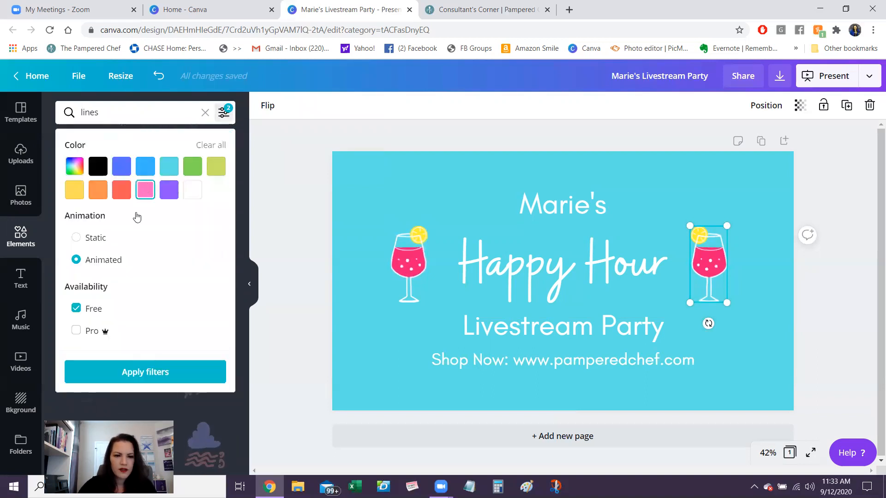
pyautogui.click(133, 370)
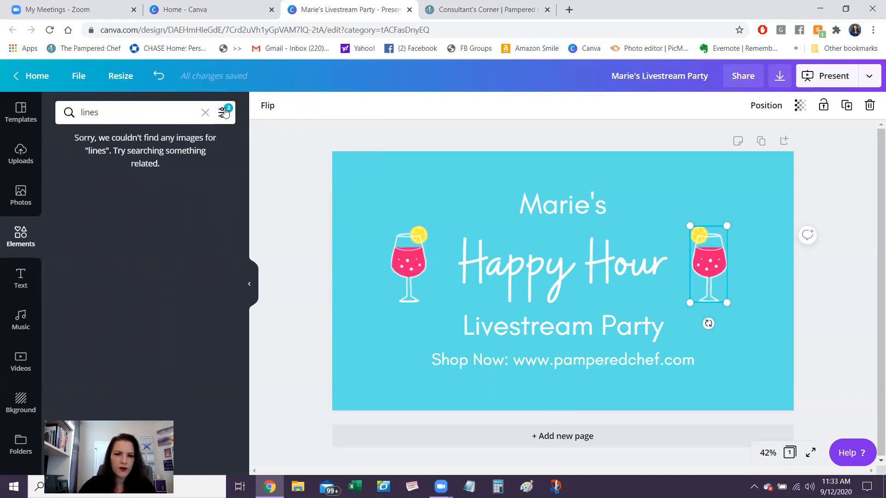
pyautogui.click(225, 112)
pyautogui.click(141, 192)
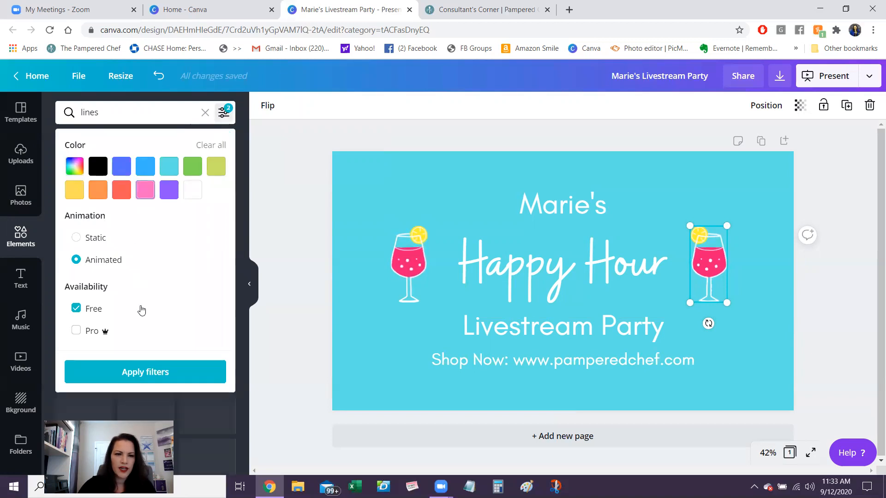
pyautogui.click(140, 371)
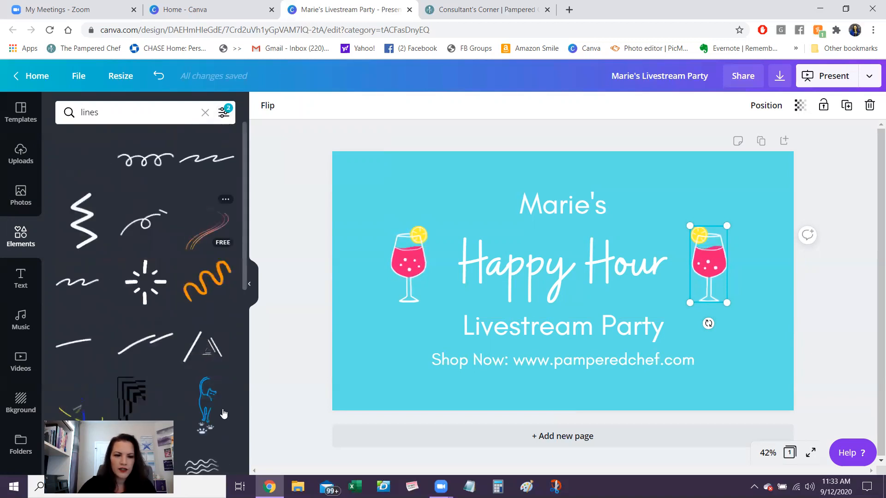
# - Find the animated graphic of three purple burst lines in the results and add it to the slide
pyautogui.scroll(-10, 233, 411)
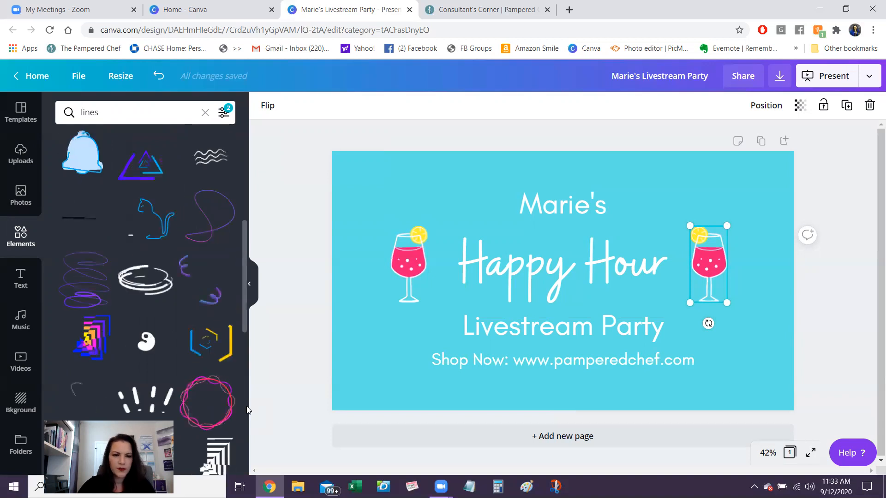
pyautogui.scroll(-5, 248, 410)
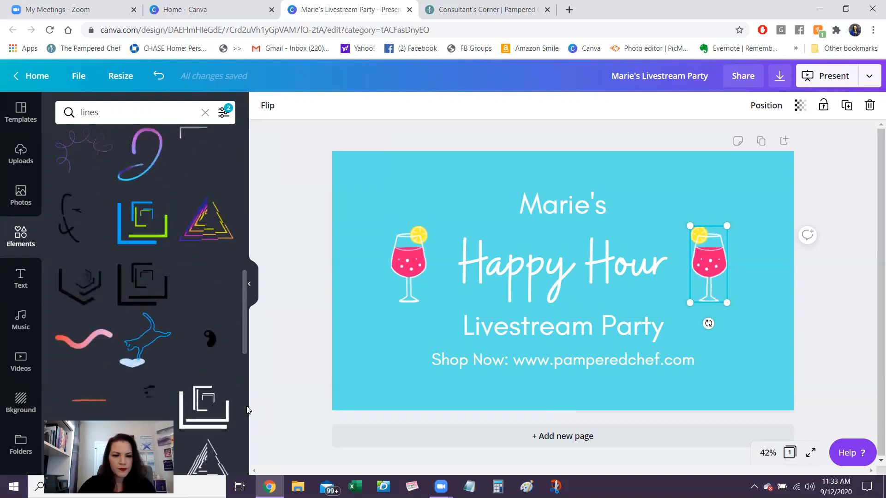
pyautogui.scroll(-5, 245, 438)
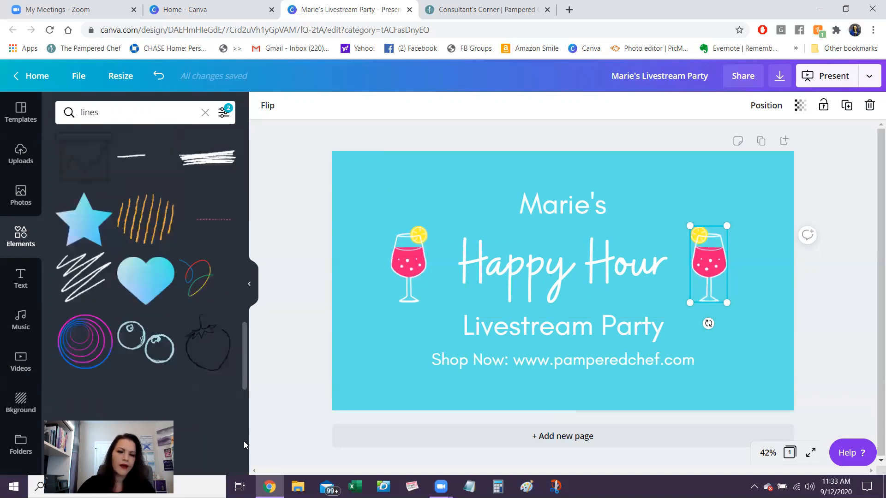
pyautogui.scroll(-5, 243, 441)
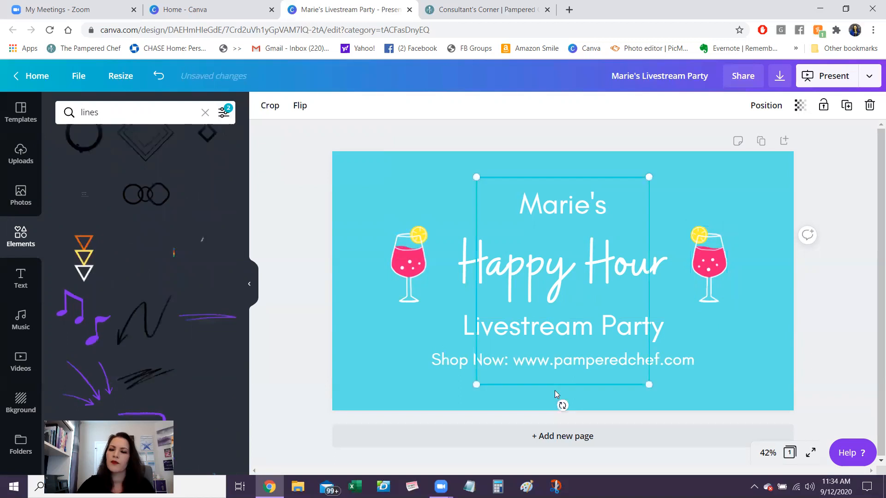
# - Shrink and rotate the purple burst lines so they fan outward just above the right drink glass
pyautogui.moveTo(536, 292); pyautogui.dragTo(554, 251)
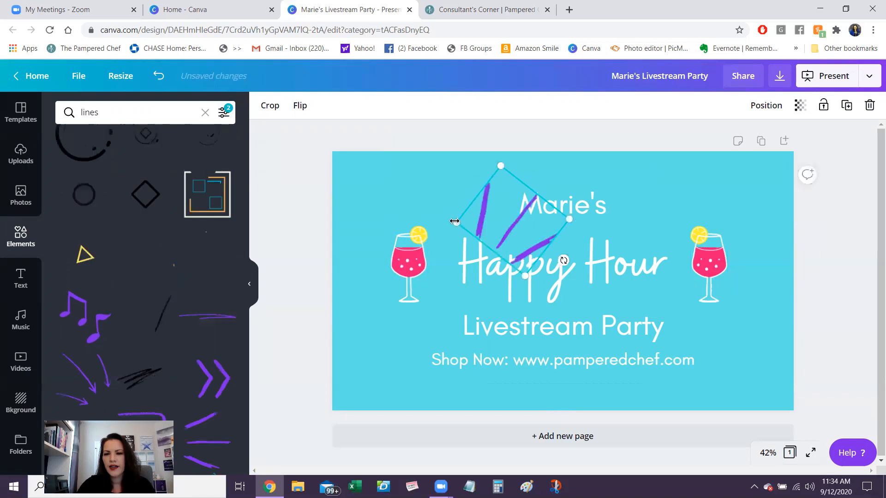
pyautogui.moveTo(481, 223); pyautogui.dragTo(519, 226)
pyautogui.moveTo(653, 206); pyautogui.dragTo(722, 211)
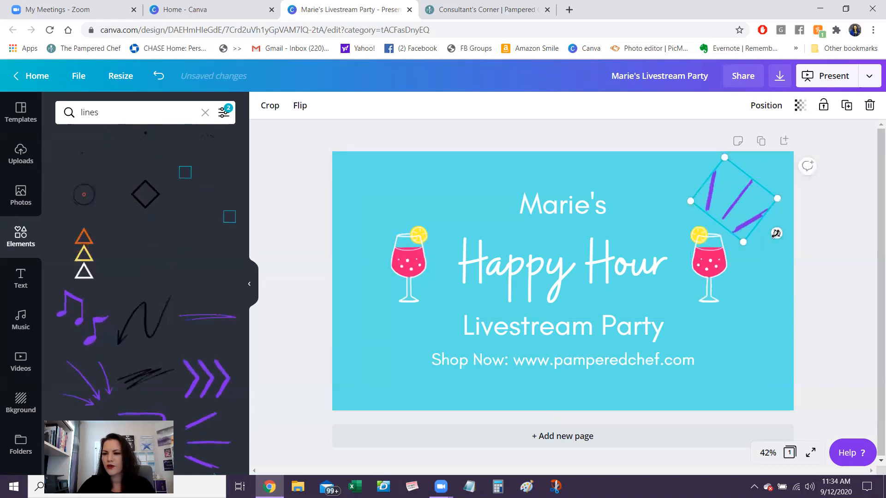
pyautogui.moveTo(777, 232); pyautogui.dragTo(740, 217)
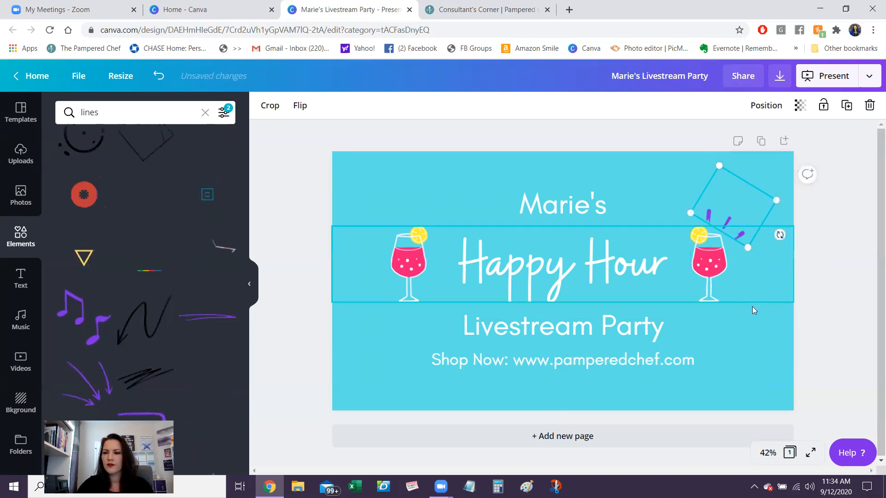
pyautogui.click(751, 305)
pyautogui.click(755, 355)
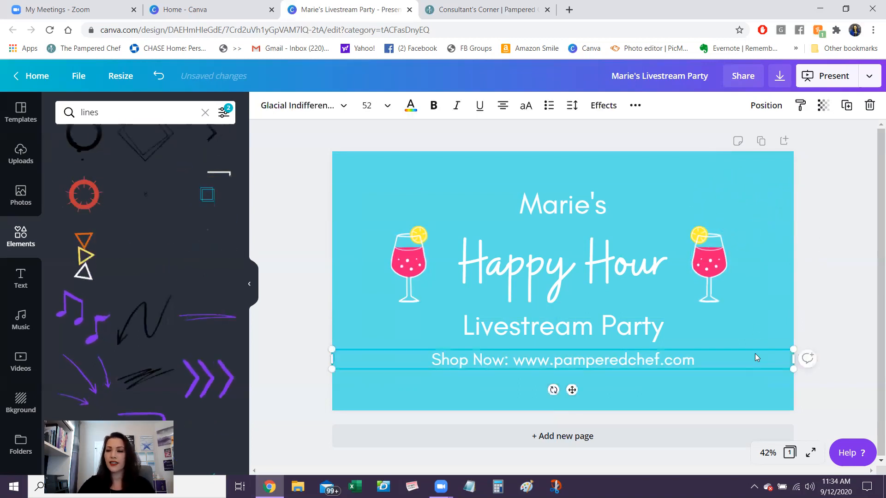
# - Try a copy of the purple burst lines above the left drink glass, rotated to about -113°, and delete it
pyautogui.click(753, 185)
pyautogui.click(744, 199)
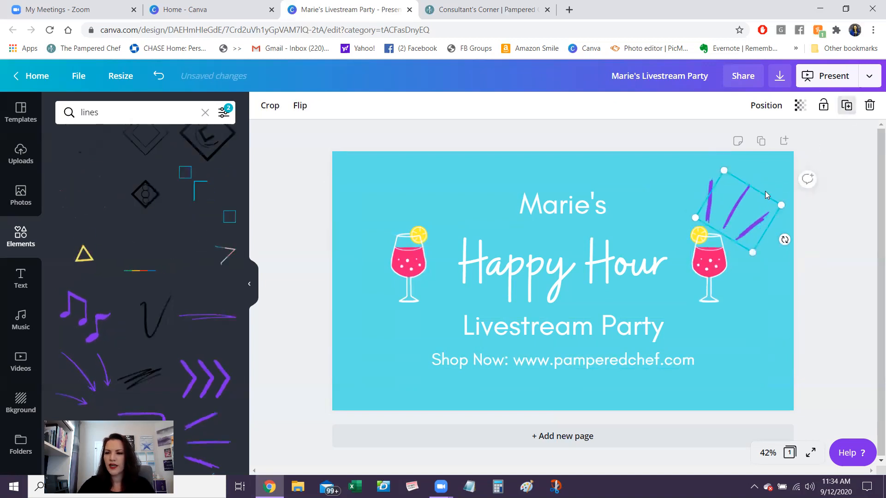
pyautogui.moveTo(737, 206); pyautogui.dragTo(385, 212)
pyautogui.moveTo(437, 241); pyautogui.dragTo(433, 194)
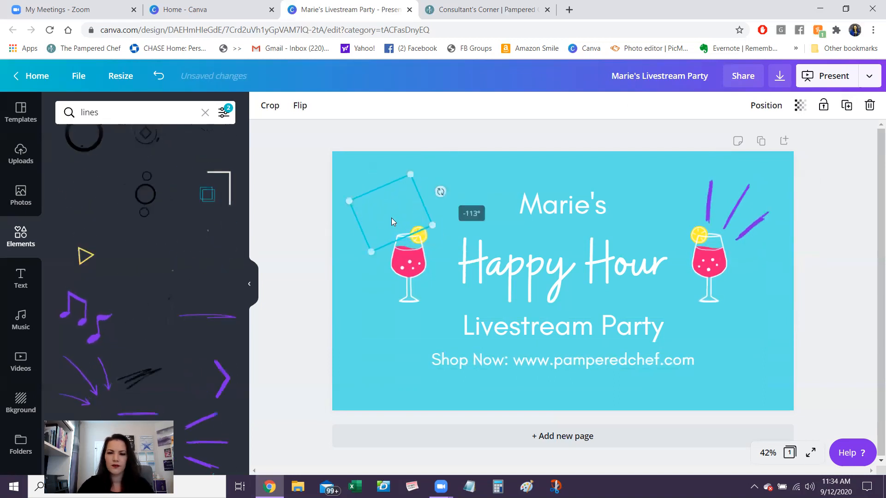
pyautogui.moveTo(386, 213); pyautogui.dragTo(382, 212)
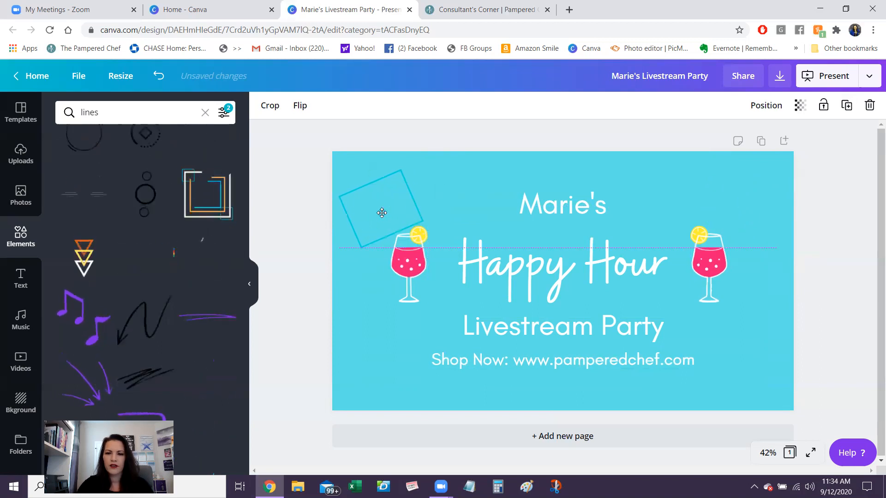
pyautogui.press('Delete')
pyautogui.click(375, 343)
pyautogui.click(373, 361)
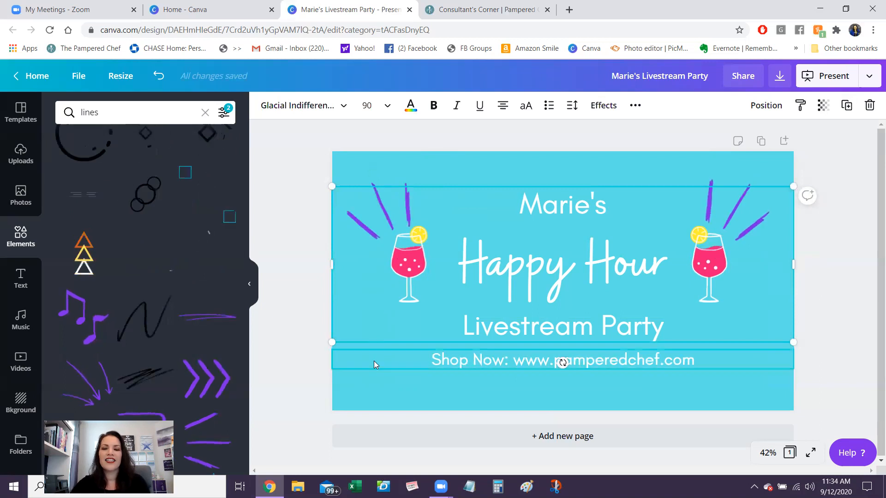
# - Search the animated elements for "arrow" and add the white looping curved arrow to the slide
pyautogui.click(111, 115)
pyautogui.write('arrow')
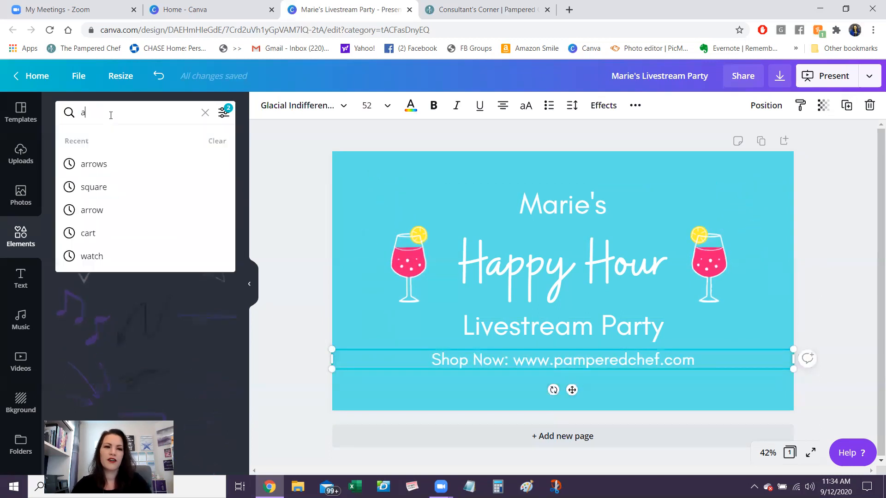
pyautogui.press('Return')
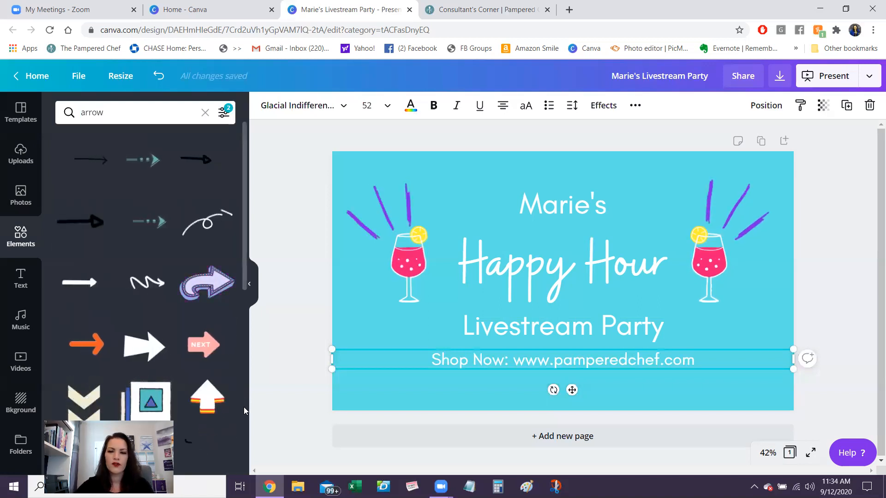
pyautogui.scroll(-10, 244, 407)
pyautogui.scroll(-2, 243, 407)
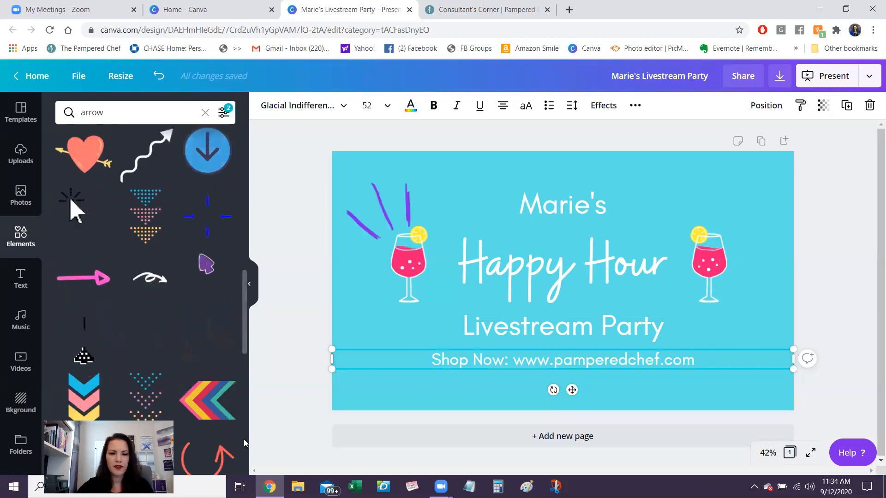
pyautogui.scroll(-6, 243, 439)
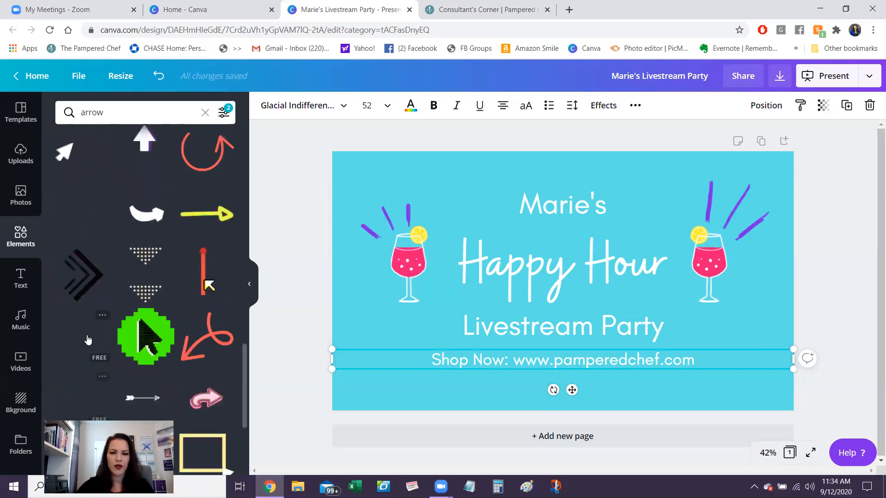
pyautogui.click(88, 340)
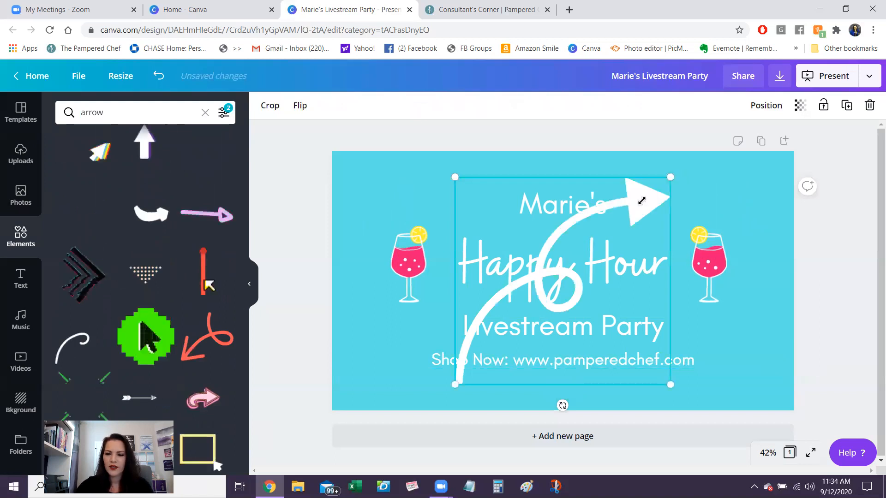
# - Shrink the white looping arrow and place it in the slide's lower-left corner, pointing at the "Shop Now" line
pyautogui.moveTo(543, 283); pyautogui.dragTo(490, 359)
pyautogui.click(490, 360)
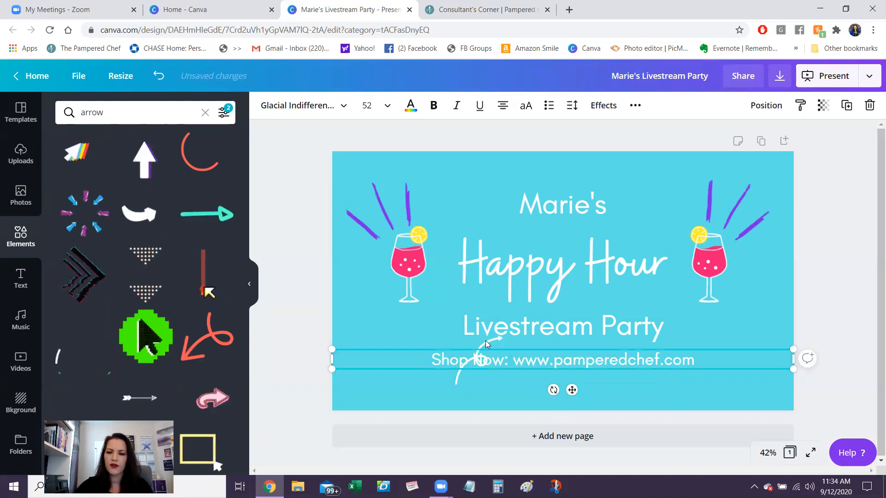
pyautogui.click(465, 354)
pyautogui.moveTo(400, 386); pyautogui.dragTo(398, 367)
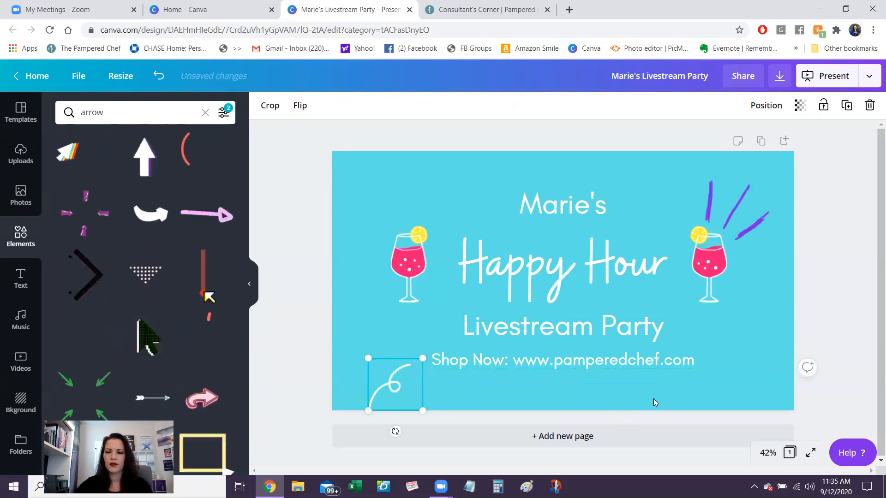
pyautogui.click(654, 400)
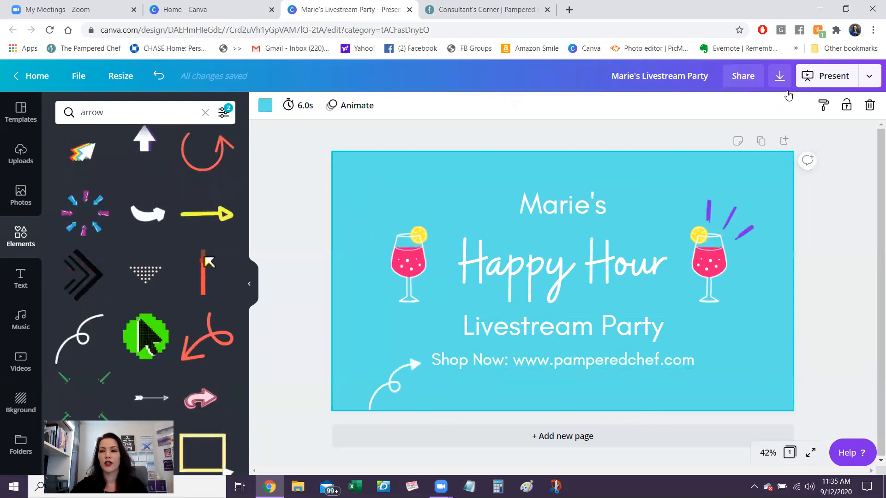
# - Check the file type offered in the download options and close them without downloading
pyautogui.click(780, 76)
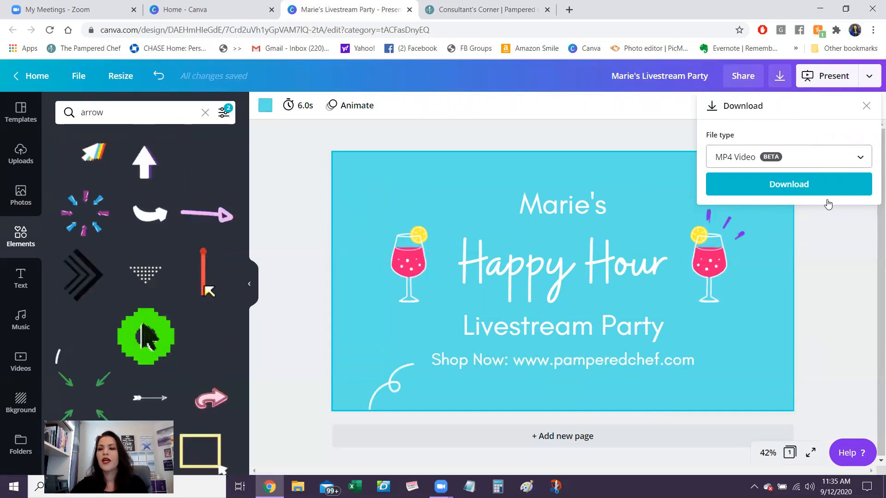
pyautogui.click(839, 244)
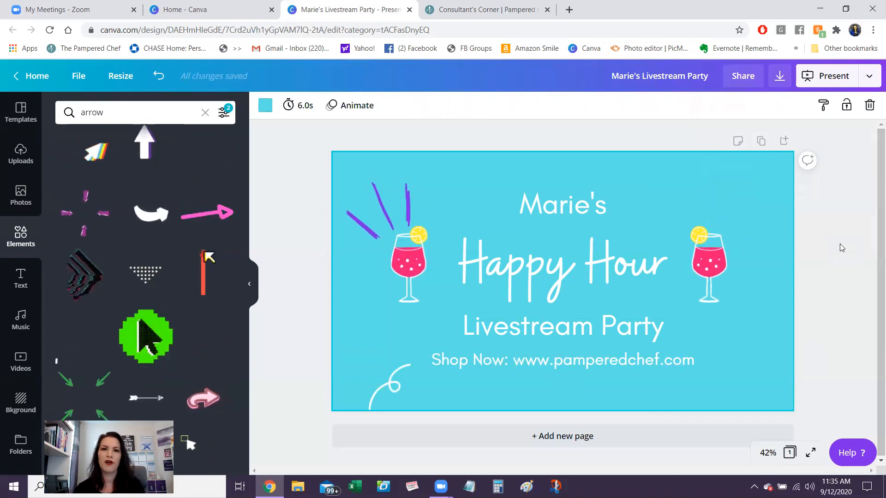
# - Try a page timing of 30.0 seconds for the slide and set it back to 6.0 seconds
pyautogui.click(299, 110)
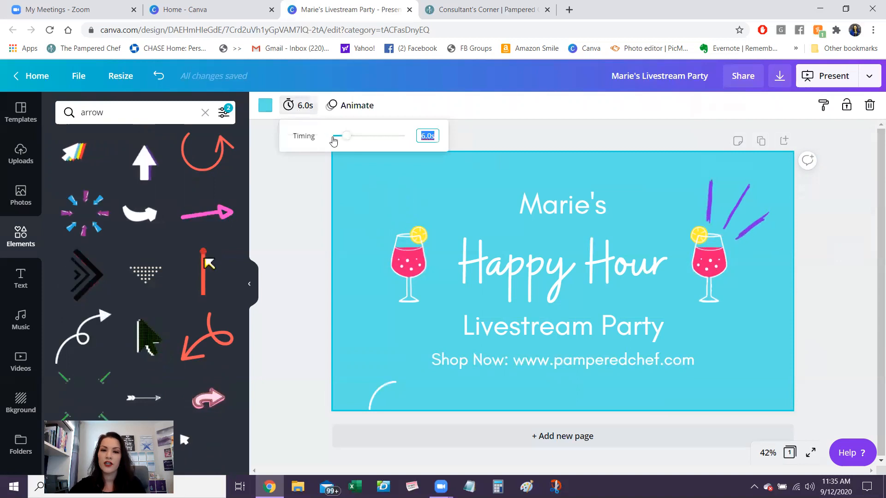
pyautogui.moveTo(349, 138); pyautogui.dragTo(423, 137)
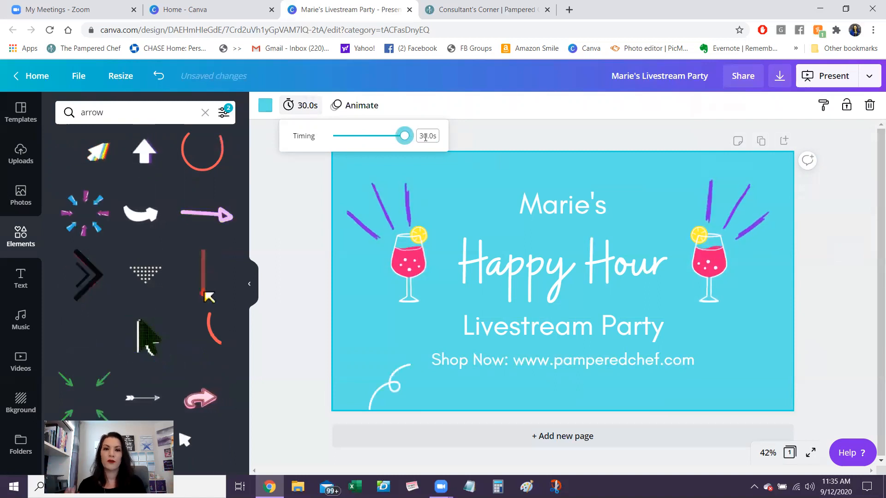
pyautogui.moveTo(406, 138); pyautogui.dragTo(343, 141)
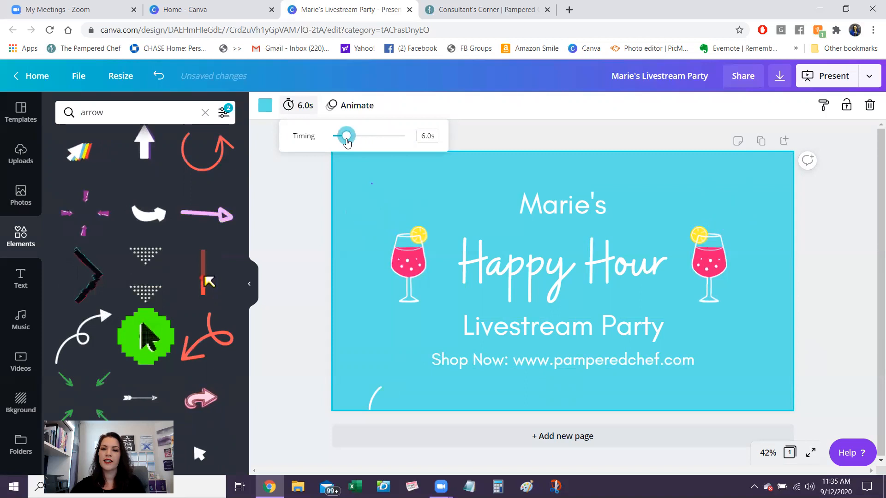
pyautogui.click(555, 130)
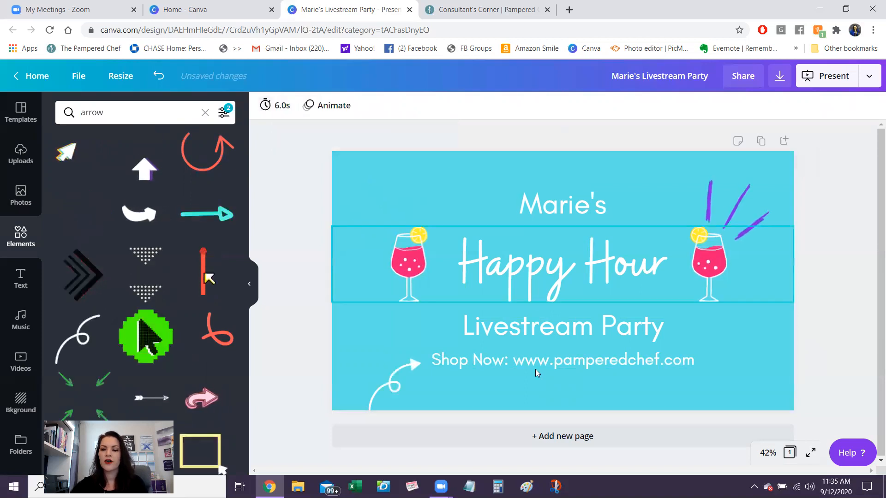
# - Add a blank second page to the presentation and delete it
pyautogui.click(538, 439)
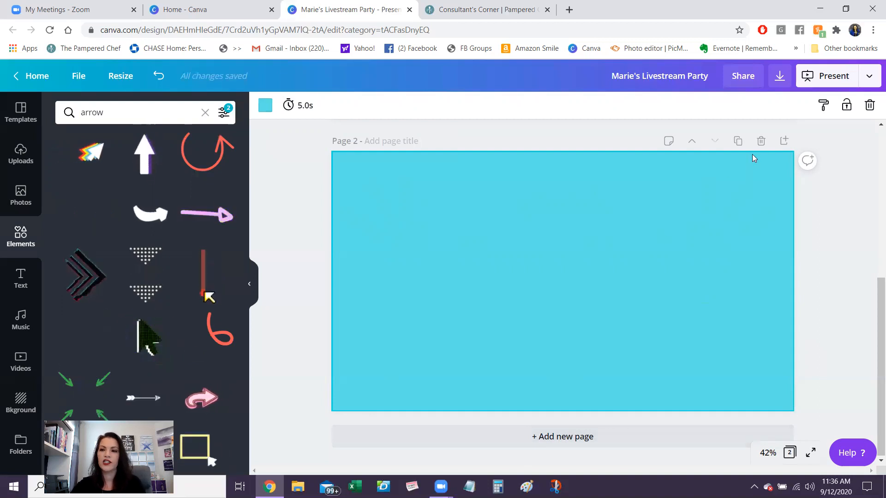
pyautogui.click(761, 141)
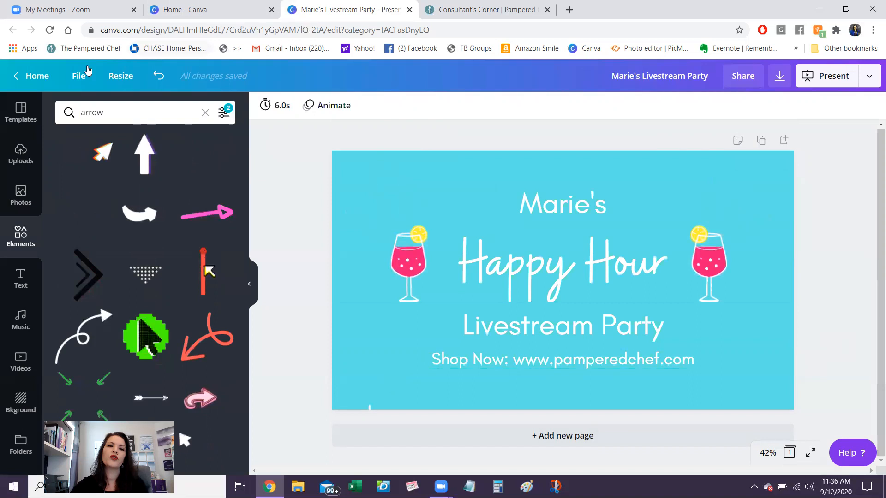
# - Return to the Canva home page and create a new blank Animated Social Media design, 800 × 800 px
pyautogui.click(36, 76)
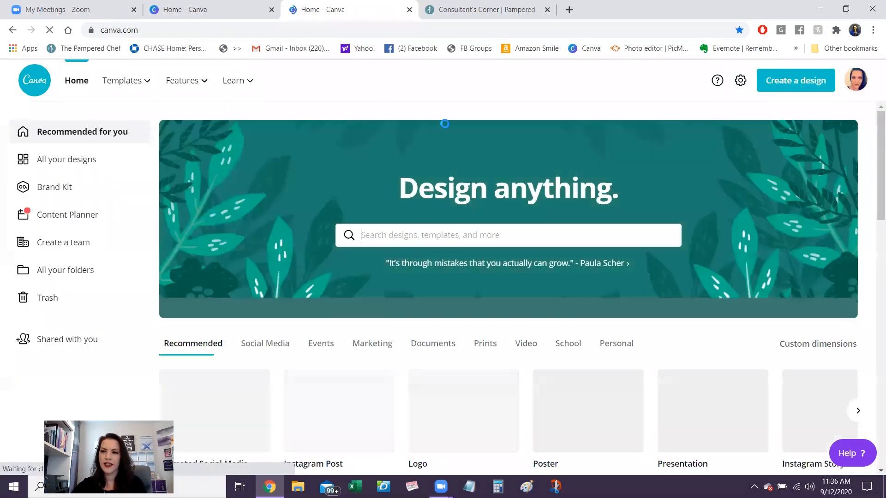
pyautogui.click(801, 83)
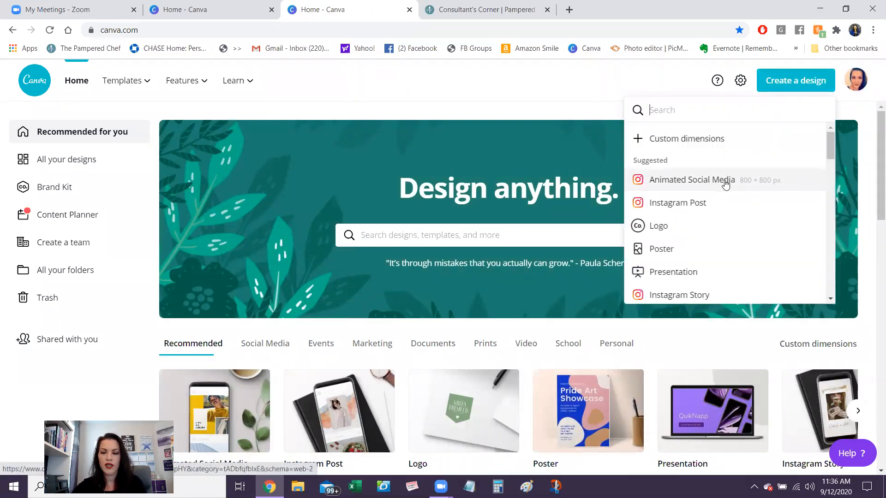
pyautogui.click(725, 182)
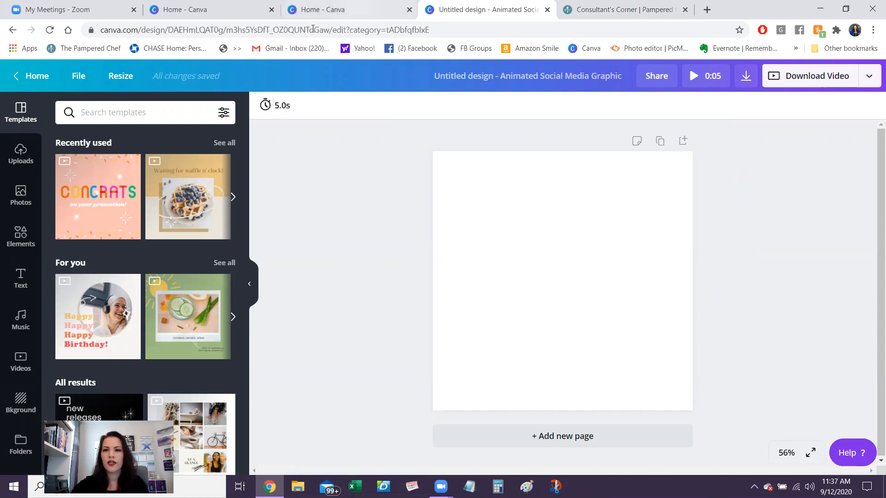
# - Switch to the Pampered Chef Consultant's Corner site and search its Marketing Imagery for "tastebuds"
pyautogui.click(643, 9)
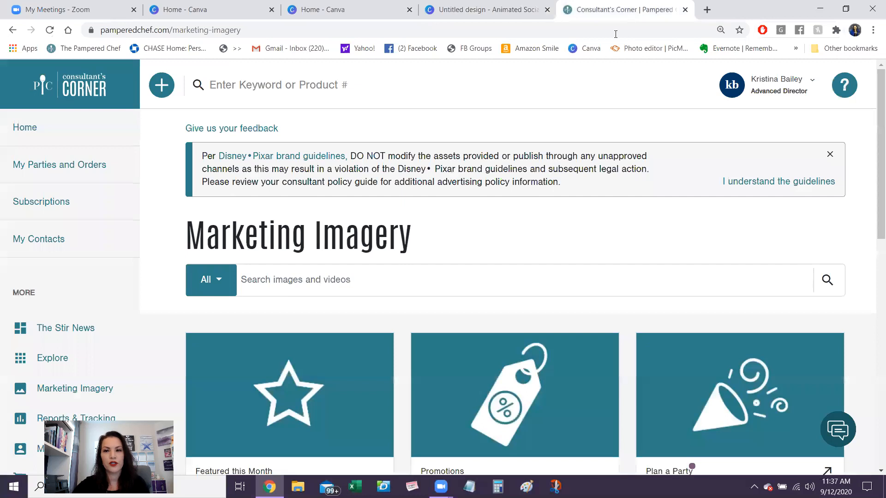
pyautogui.click(310, 272)
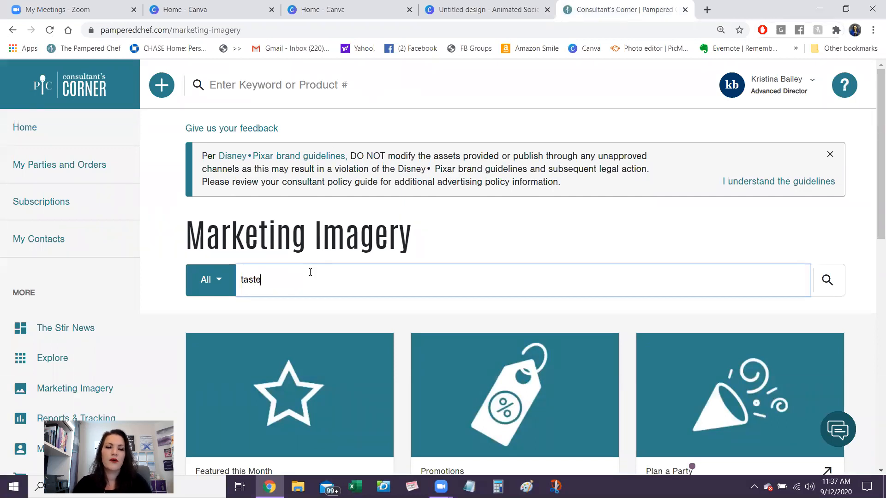
pyautogui.press('Return')
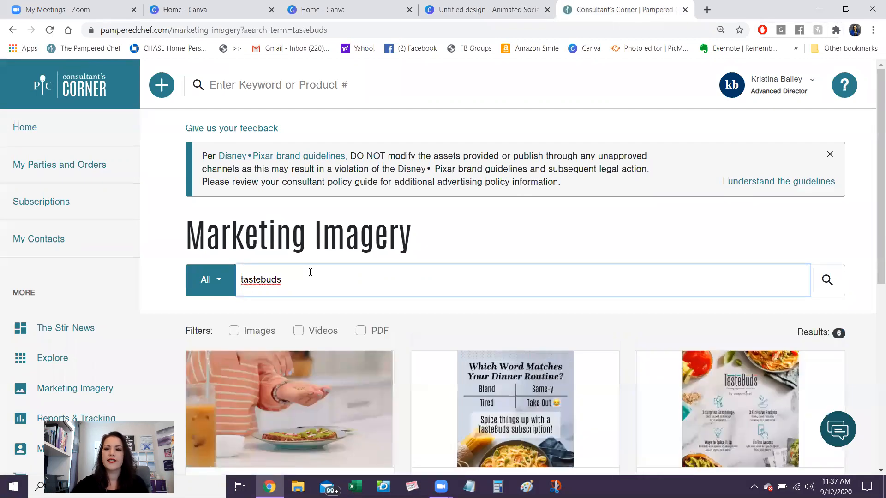
# - Download the TasteBuds Features Post and TasteBuds Before And After Post images to the Downloads folder under their suggested file names
pyautogui.scroll(-3, 873, 232)
pyautogui.scroll(-1, 873, 232)
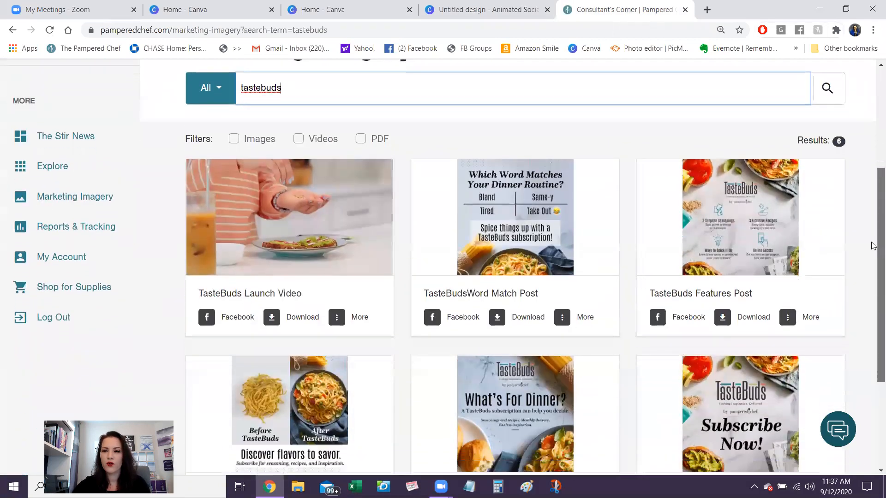
pyautogui.click(756, 305)
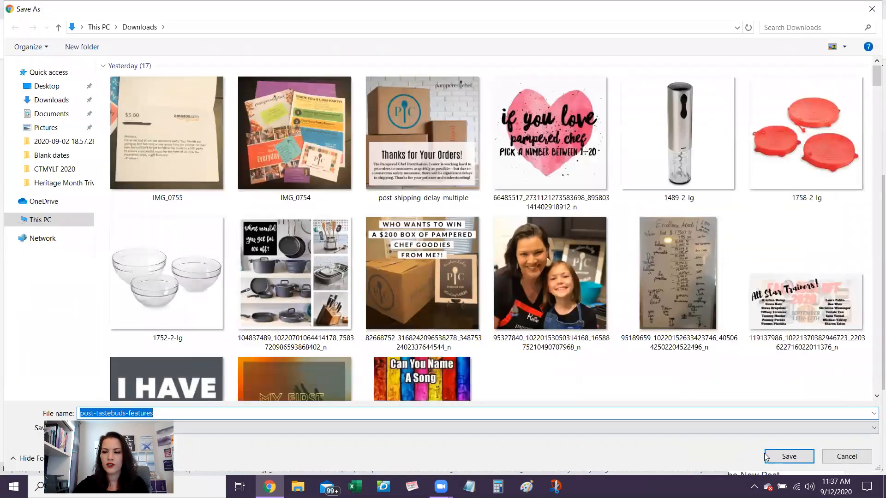
pyautogui.click(779, 457)
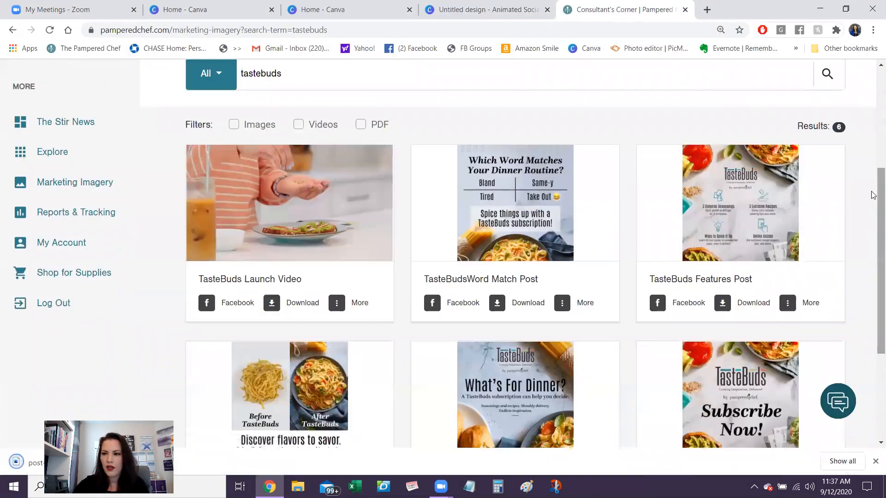
pyautogui.scroll(-1, 873, 276)
pyautogui.scroll(-3, 873, 276)
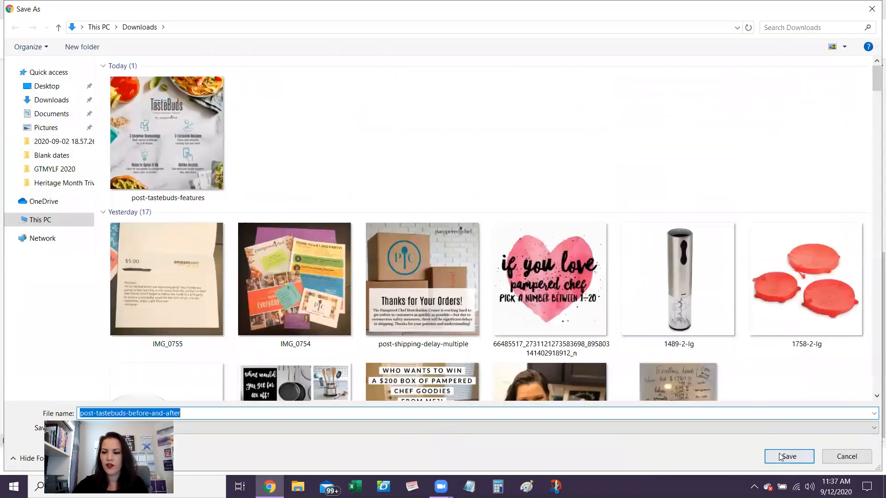
pyautogui.click(780, 456)
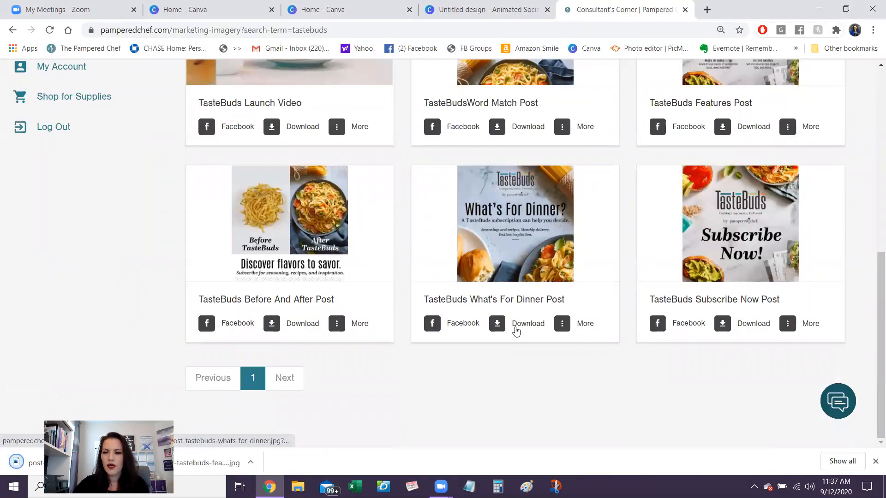
# - Download the TasteBuds What's For Dinner Post and TasteBuds Subscribe Now Post images to the Downloads folder
pyautogui.click(517, 328)
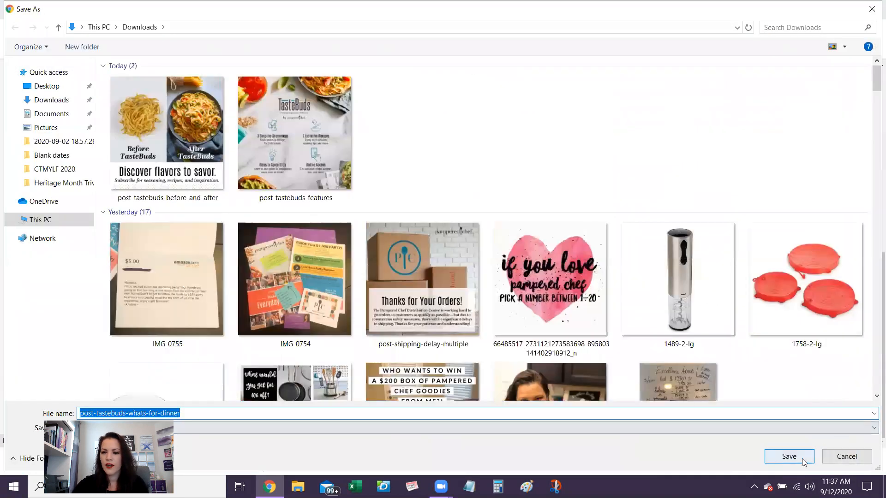
pyautogui.click(802, 458)
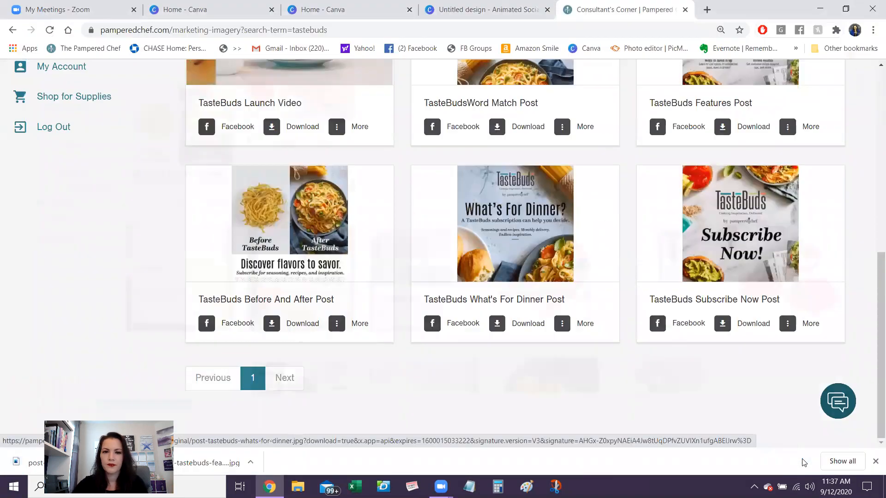
pyautogui.click(753, 324)
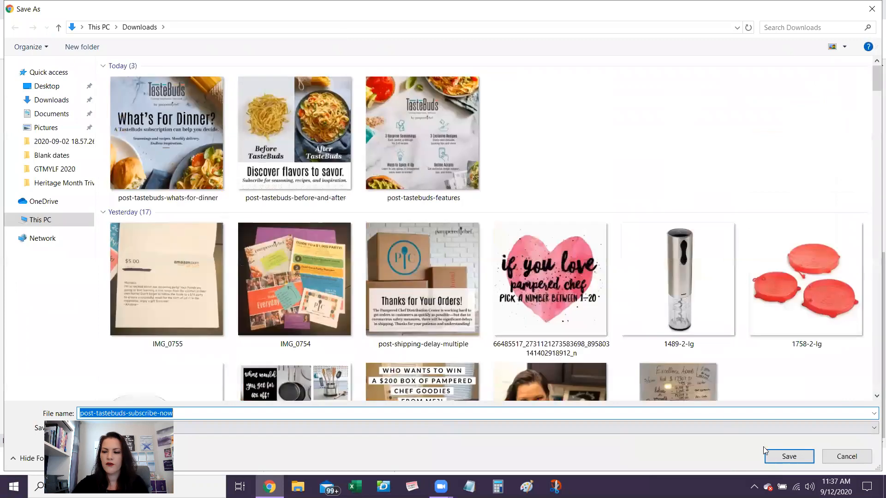
pyautogui.click(788, 456)
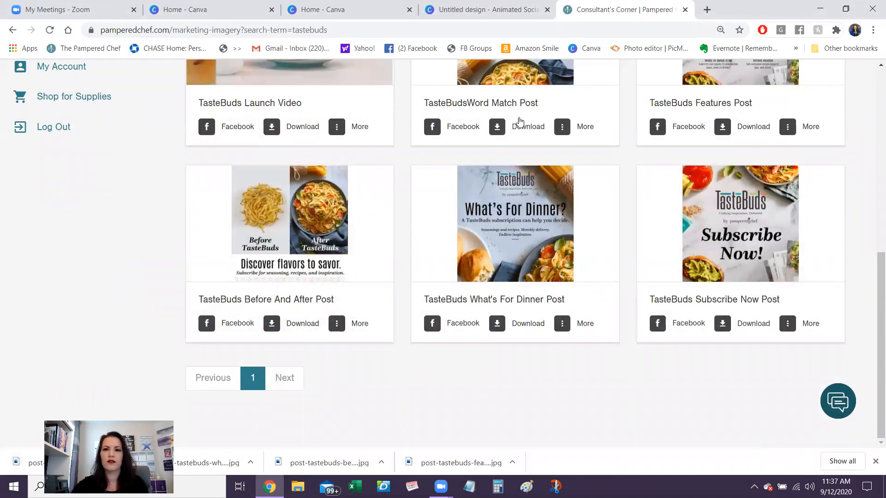
# - Switch back to the untitled Animated Social Media design in Canva and show the uploaded images
pyautogui.click(473, 5)
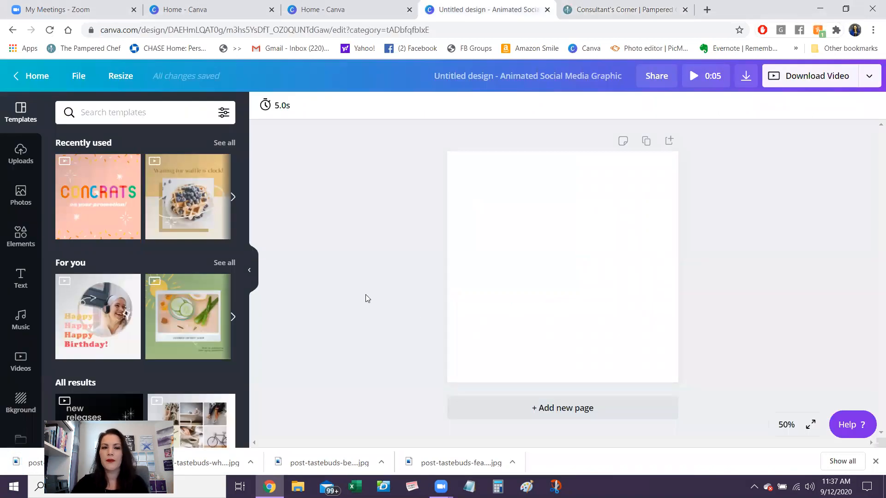
pyautogui.click(21, 162)
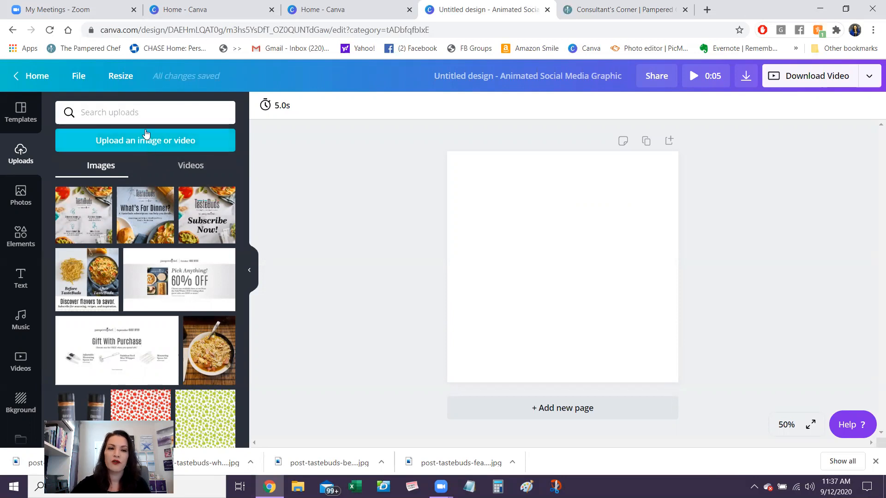
pyautogui.click(140, 143)
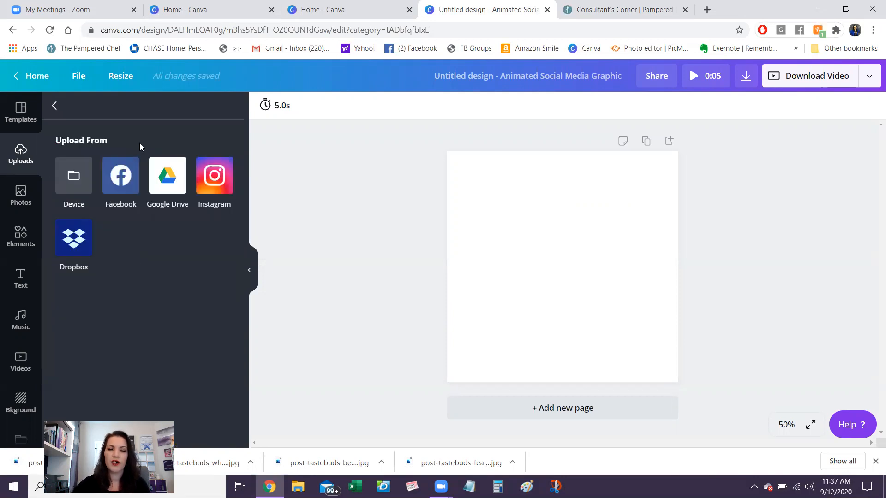
pyautogui.click(80, 177)
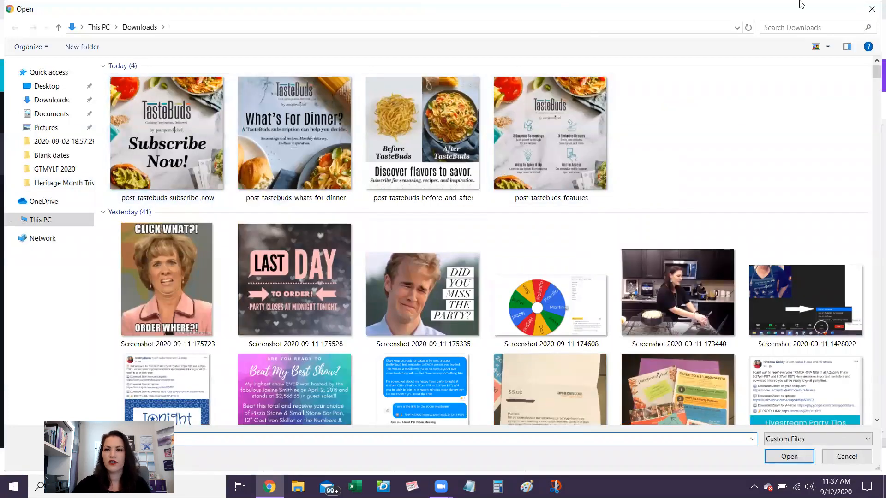
pyautogui.click(872, 9)
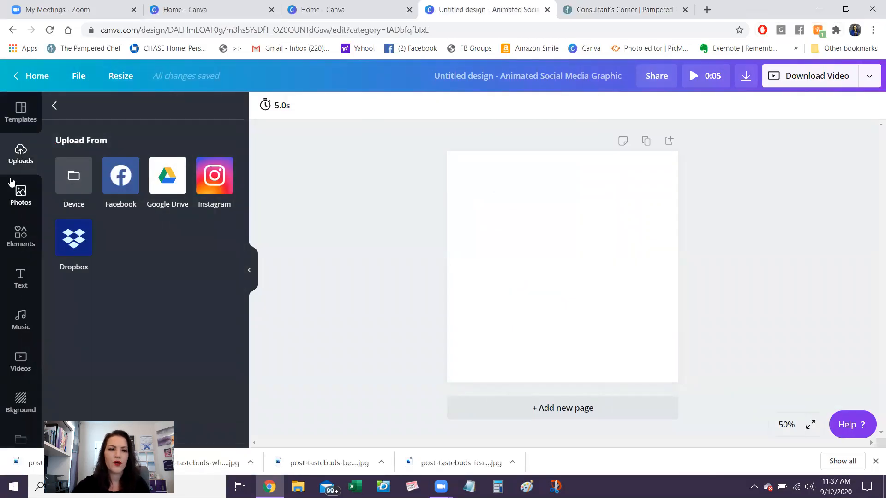
pyautogui.click(53, 106)
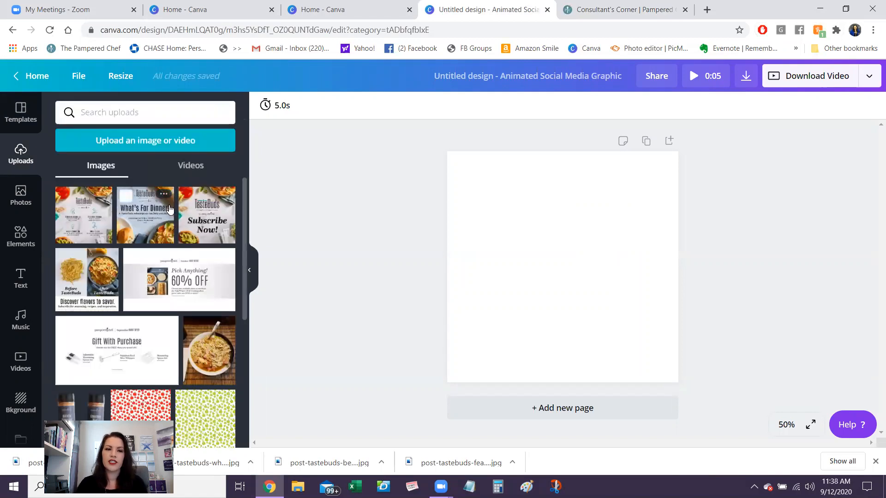
# - Place the uploaded "What's For Dinner?" TasteBuds image on the blank page and enlarge it to fill the whole page
pyautogui.click(154, 223)
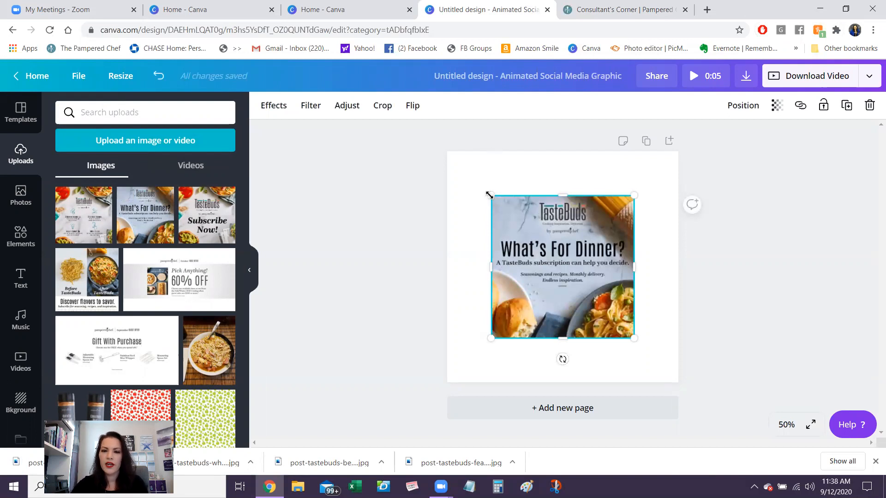
pyautogui.moveTo(466, 173); pyautogui.dragTo(444, 153)
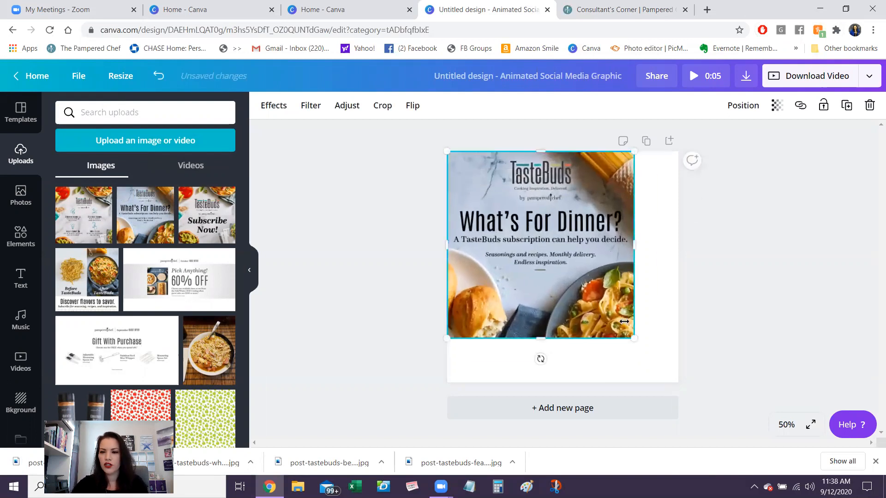
pyautogui.moveTo(632, 338); pyautogui.dragTo(678, 382)
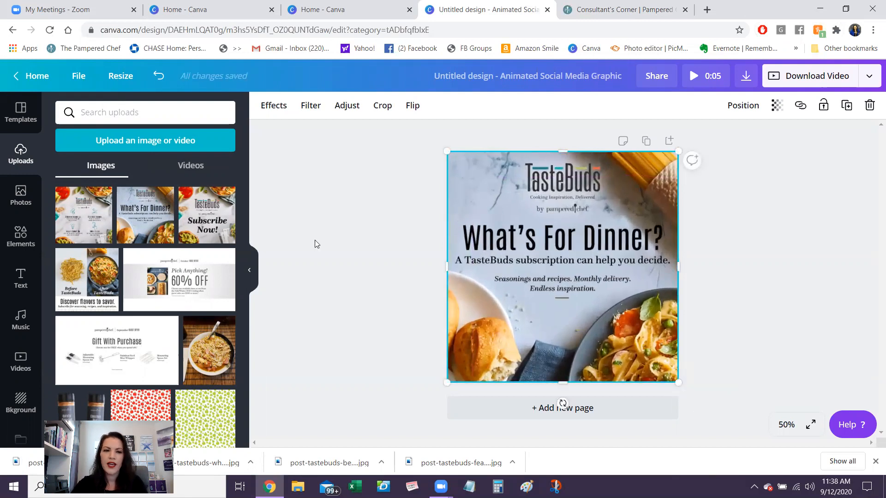
# - Search the elements for "arrow" and filter the results to Animated and Free
pyautogui.click(23, 236)
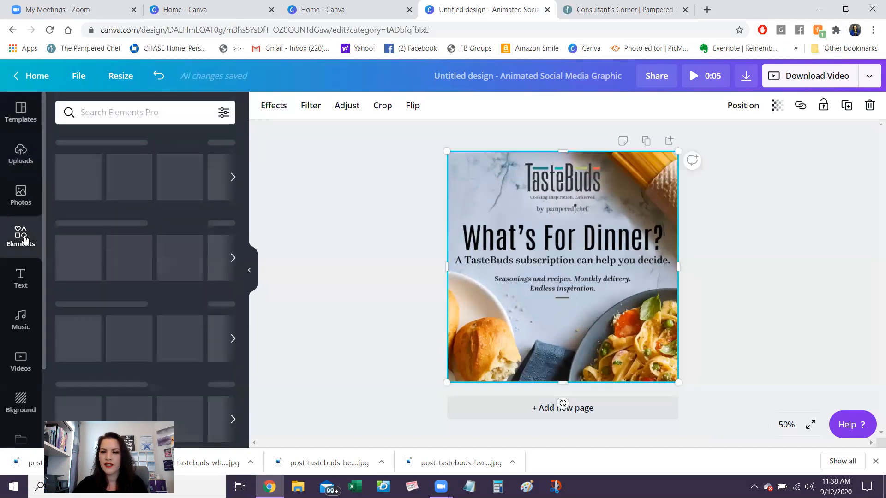
pyautogui.click(129, 112)
pyautogui.write('arr')
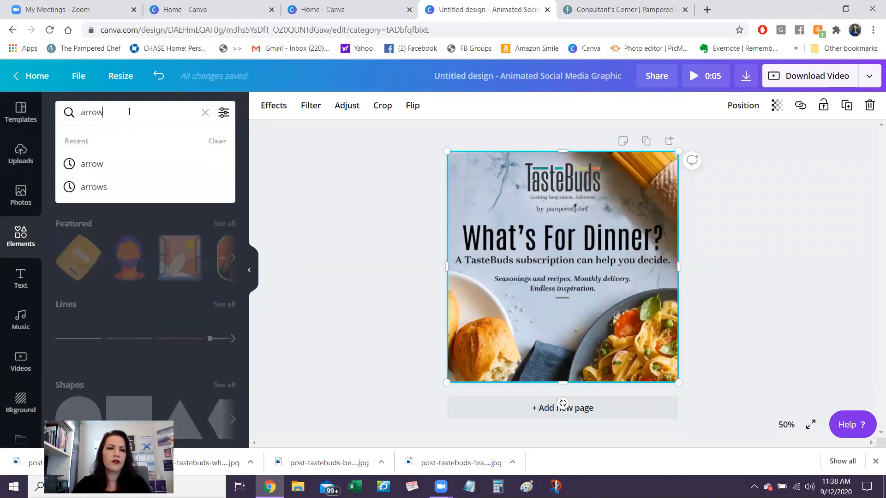
pyautogui.write('ow')
pyautogui.press('Return')
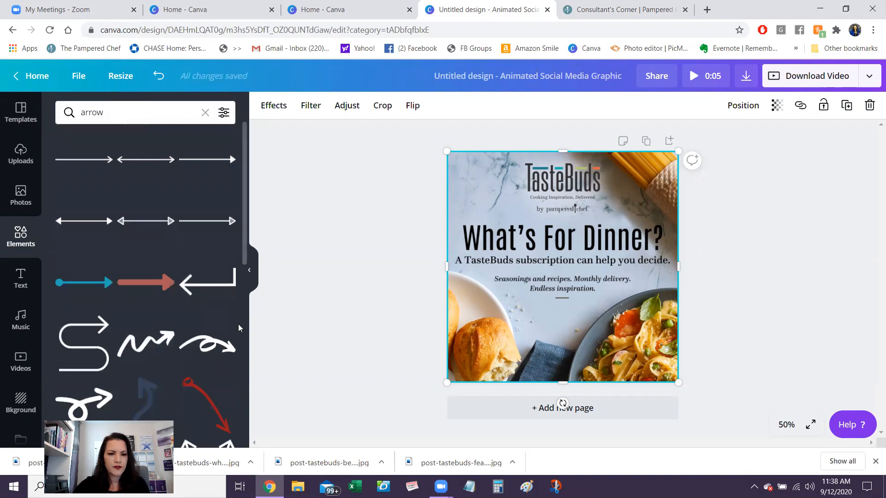
pyautogui.scroll(-6, 244, 325)
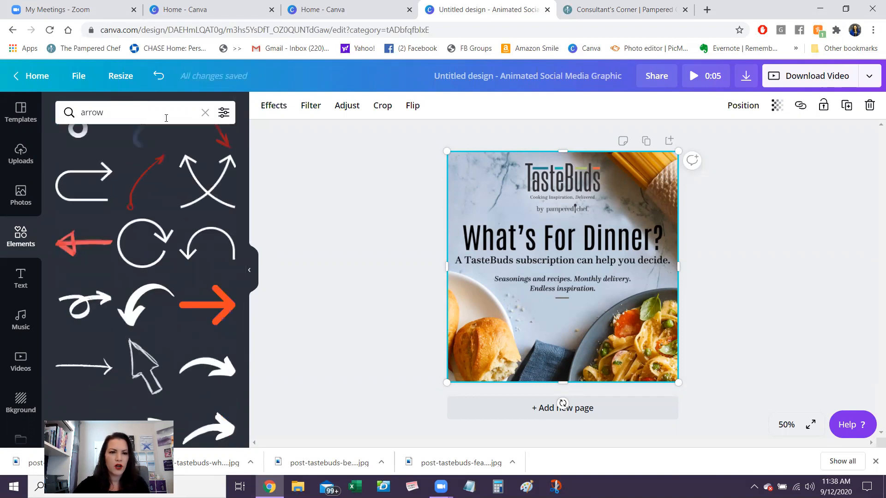
pyautogui.click(223, 115)
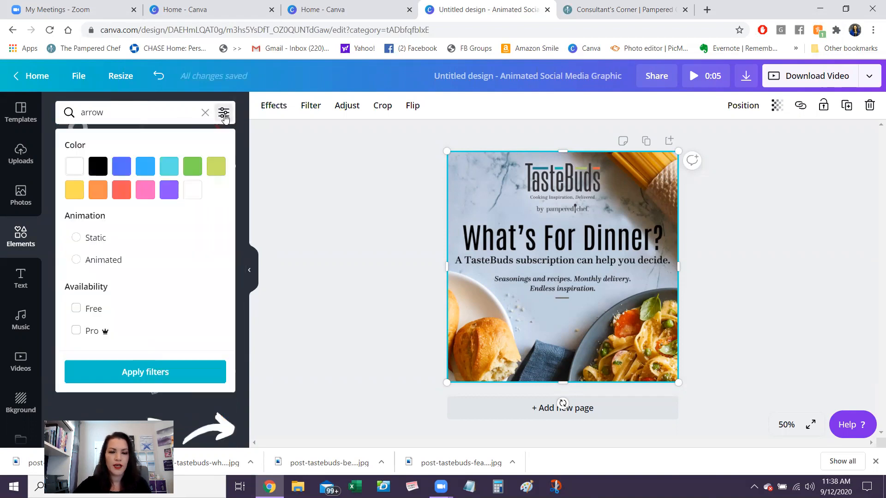
pyautogui.click(76, 260)
pyautogui.click(76, 308)
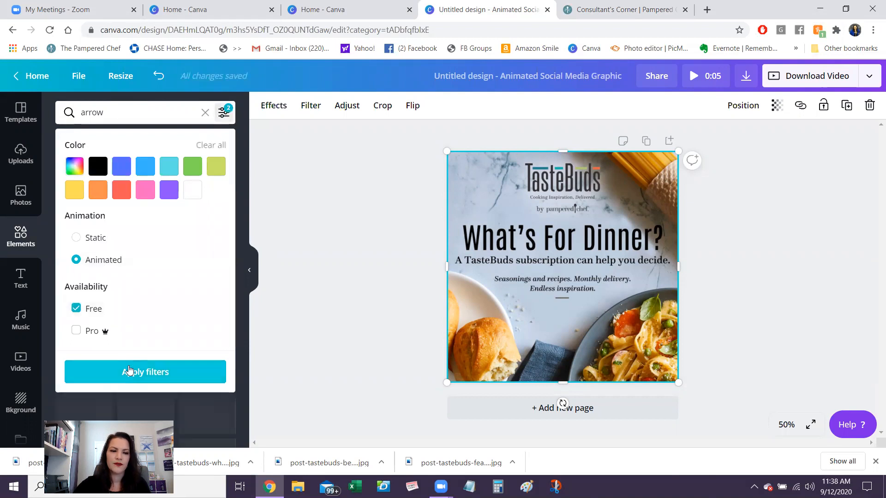
pyautogui.click(131, 371)
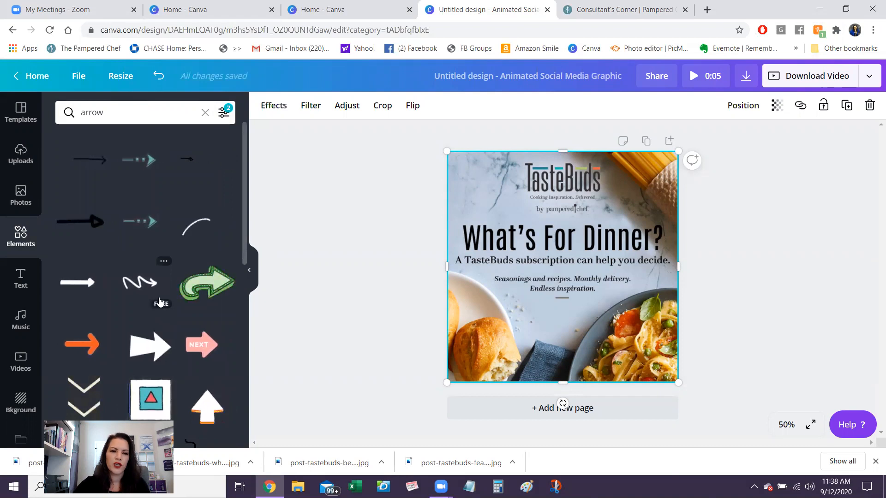
# - Add the curved color-changing marquee arrow, shrink it, rotate it to about 47°, and place it in the page's upper-left corner beside the TasteBuds logo
pyautogui.click(214, 291)
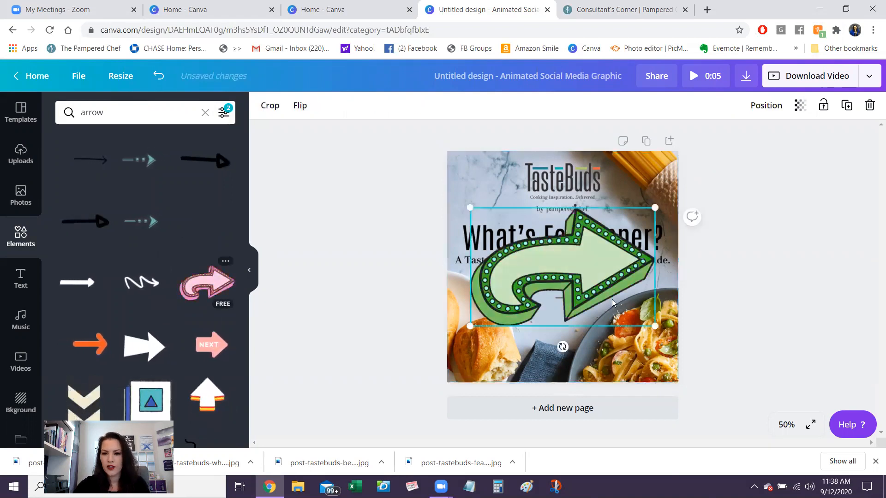
pyautogui.moveTo(655, 326); pyautogui.dragTo(550, 258)
pyautogui.moveTo(510, 279); pyautogui.dragTo(468, 284)
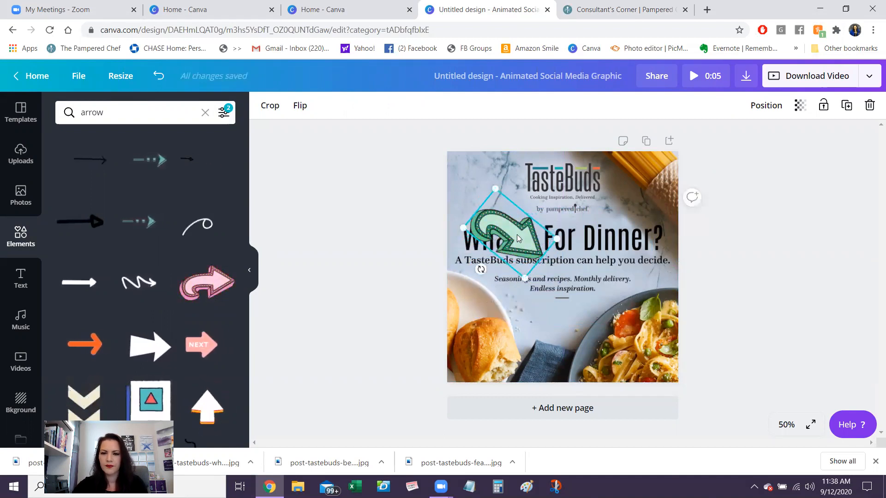
pyautogui.moveTo(494, 253); pyautogui.dragTo(507, 255)
pyautogui.moveTo(519, 225); pyautogui.dragTo(500, 193)
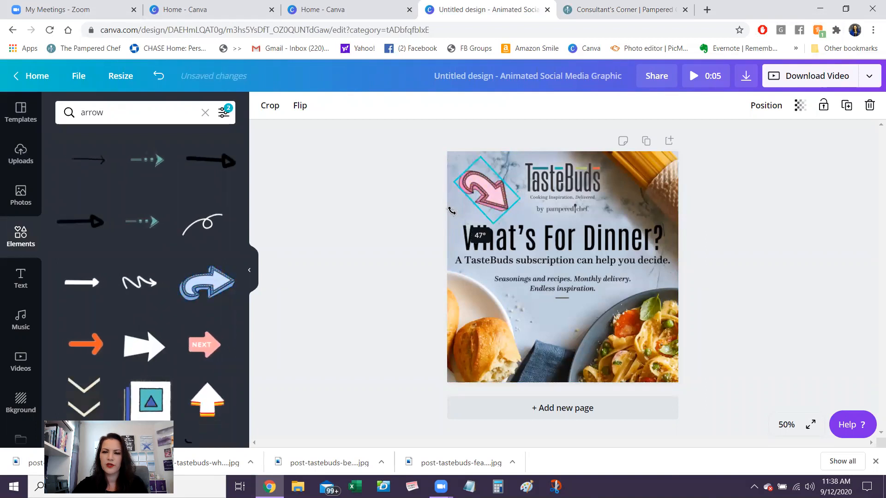
pyautogui.click(360, 241)
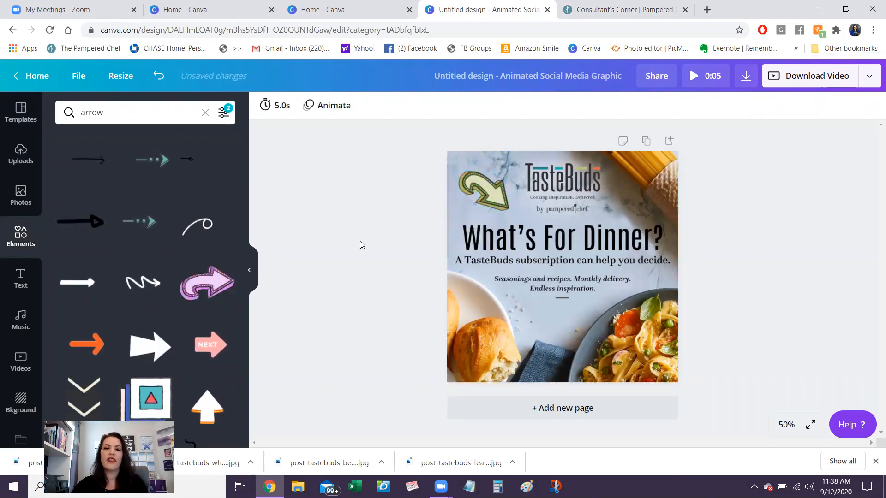
# - Replace the element search term with "emoji", keeping the Animated and Free filters
pyautogui.click(135, 116)
pyautogui.doubleClick(135, 116)
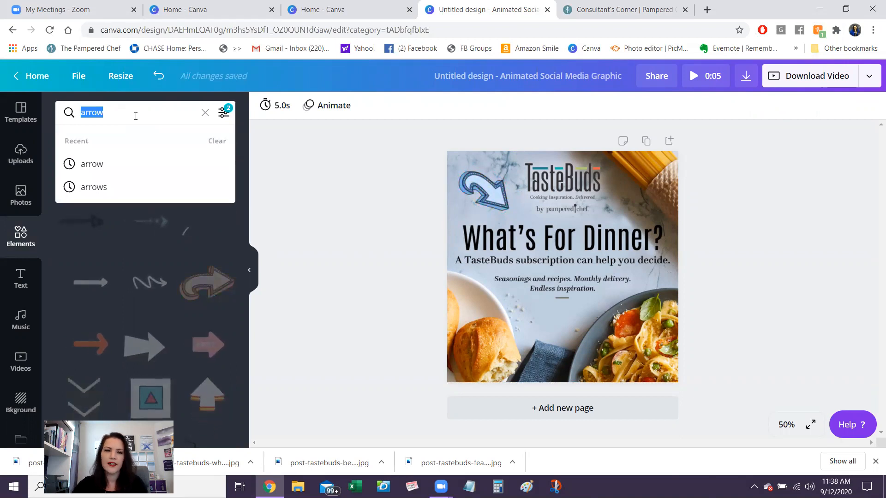
pyautogui.write('emoji')
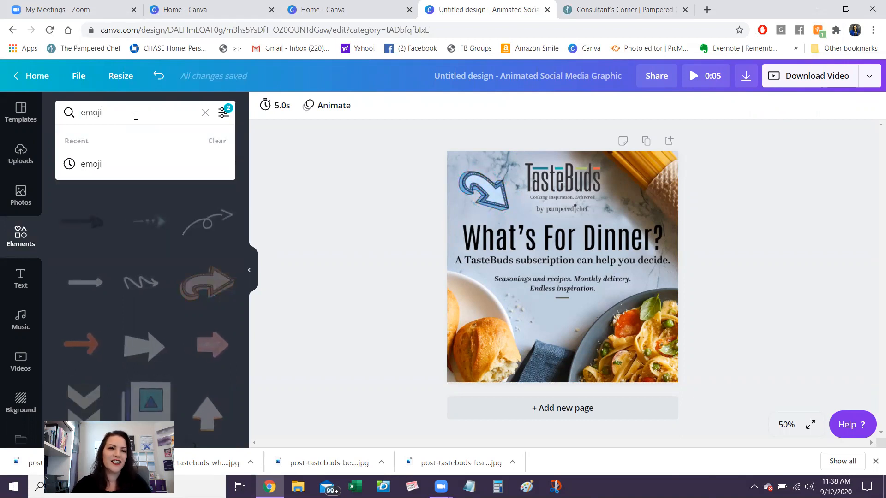
pyautogui.press('Return')
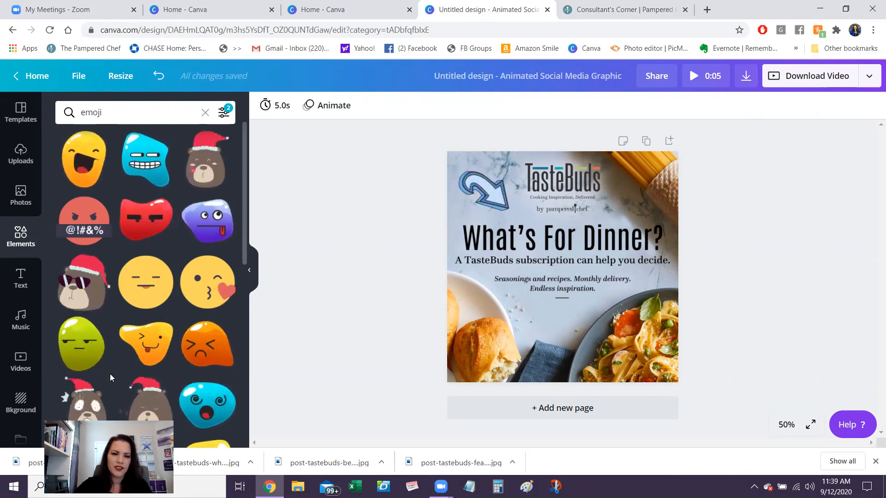
# - Add the green unamused-face emoji, shrink it, and place it between the bread and the pasta bowl below the text
pyautogui.click(81, 345)
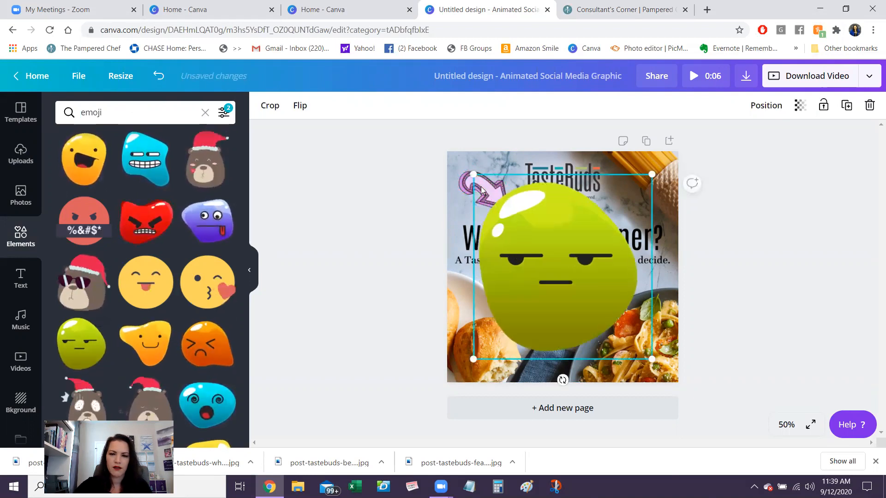
pyautogui.moveTo(551, 253); pyautogui.dragTo(608, 294)
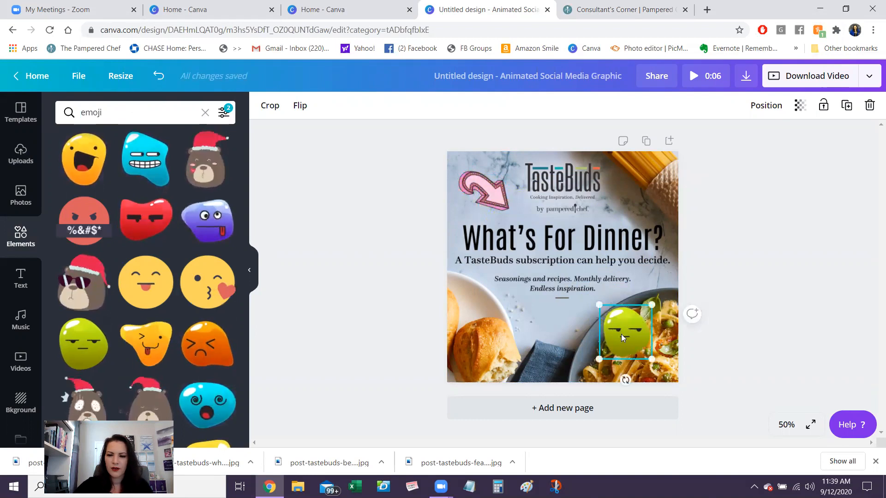
pyautogui.moveTo(616, 338); pyautogui.dragTo(555, 335)
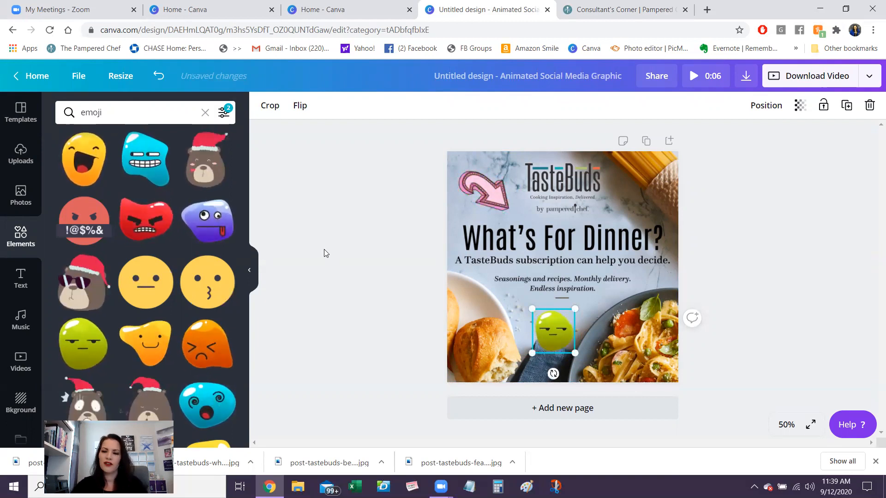
pyautogui.click(367, 275)
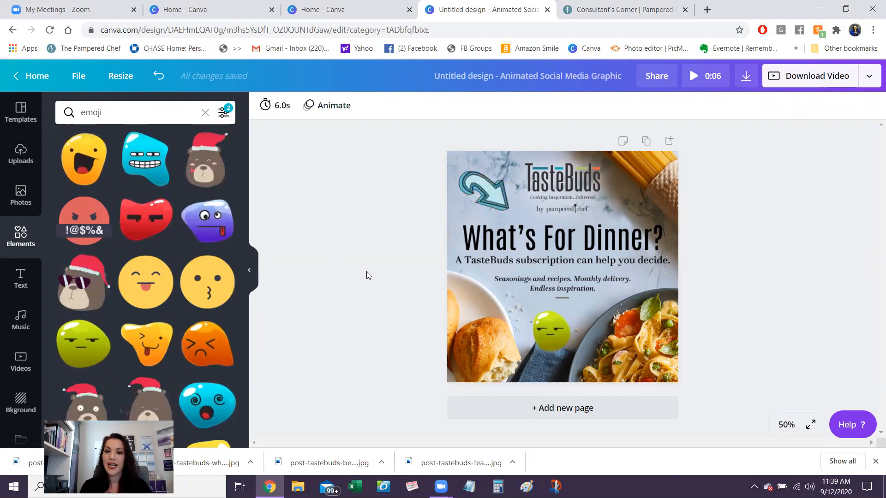
# - Preview the Block, Rise and Tumble animations, apply Pan to the page, and check the page's timing setting
pyautogui.click(332, 106)
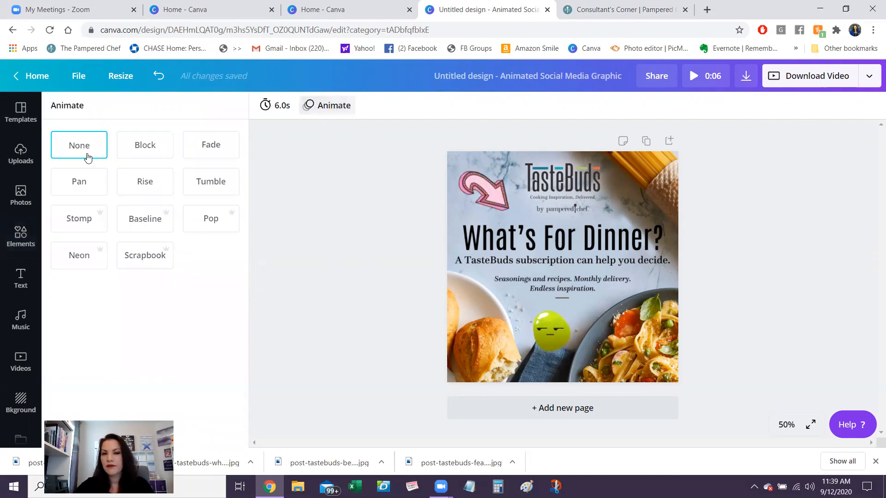
pyautogui.click(150, 154)
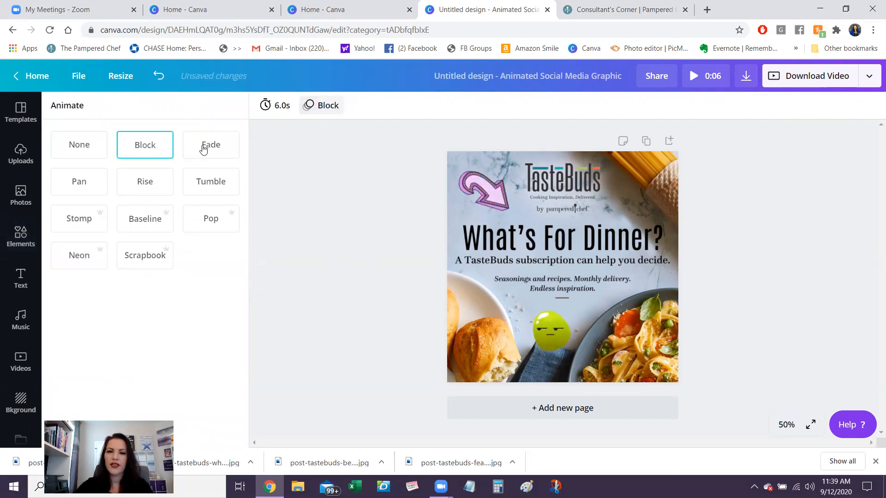
pyautogui.click(89, 186)
pyautogui.click(139, 190)
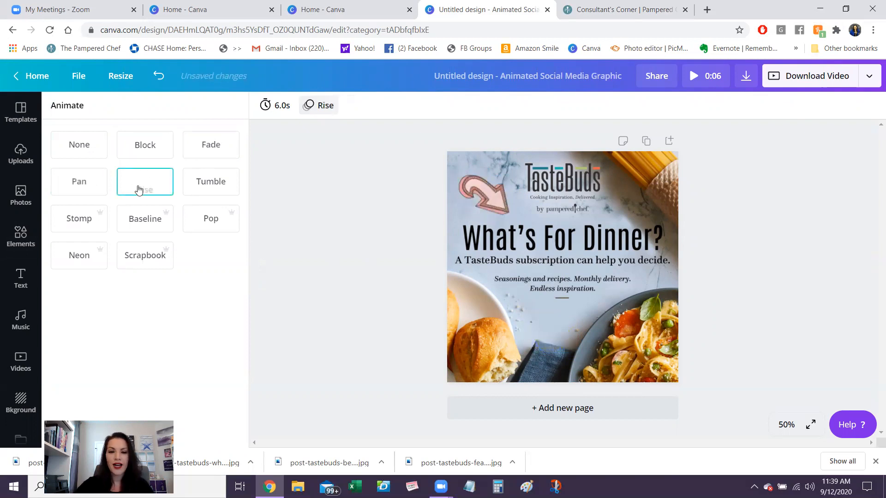
pyautogui.click(210, 188)
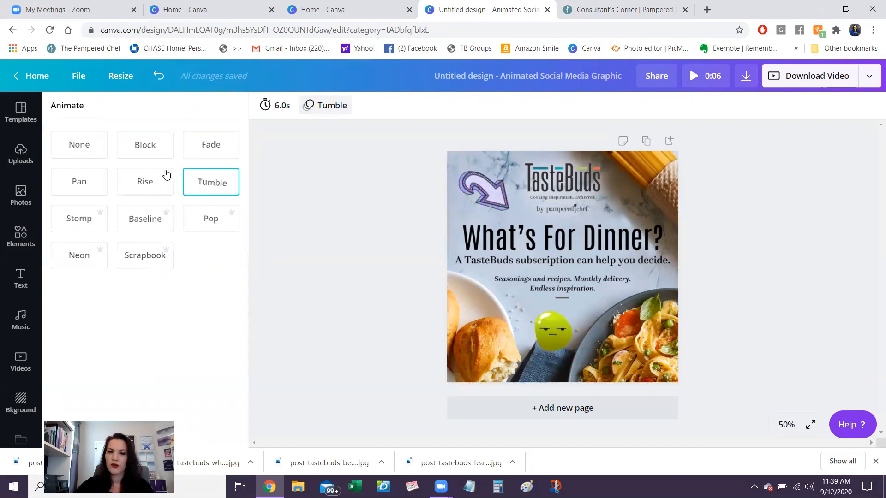
pyautogui.click(149, 182)
pyautogui.click(73, 190)
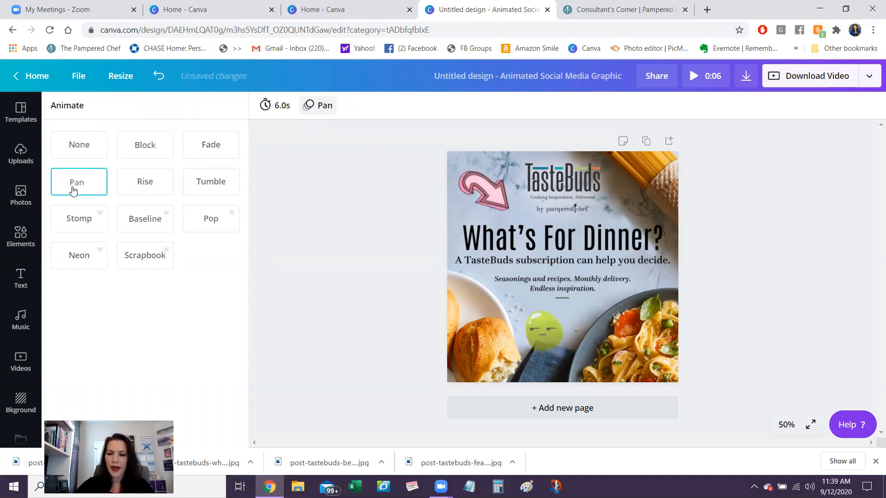
pyautogui.click(301, 142)
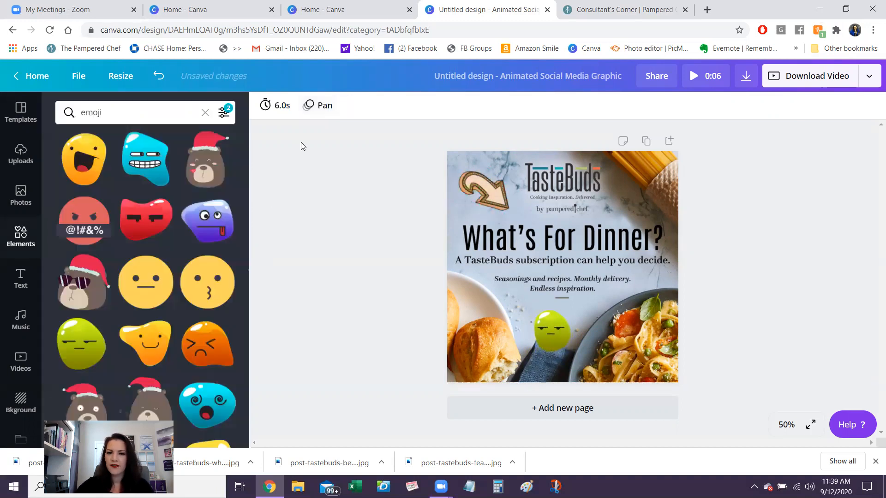
pyautogui.click(283, 106)
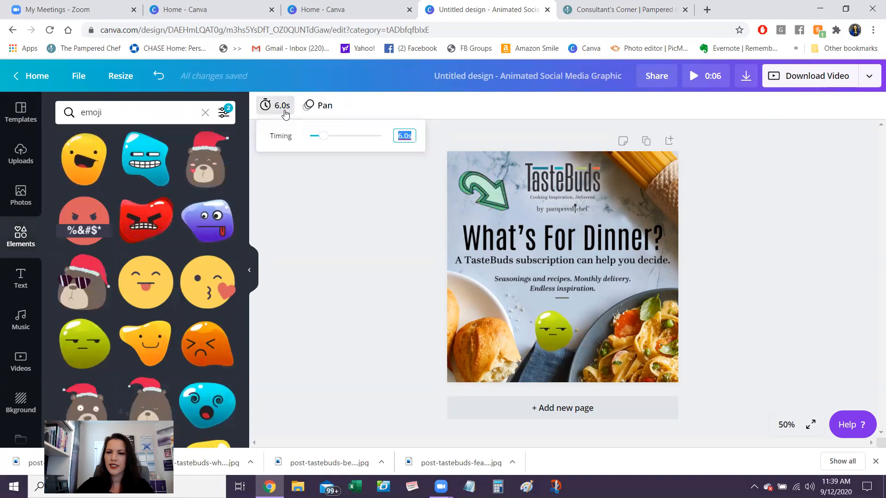
pyautogui.click(322, 225)
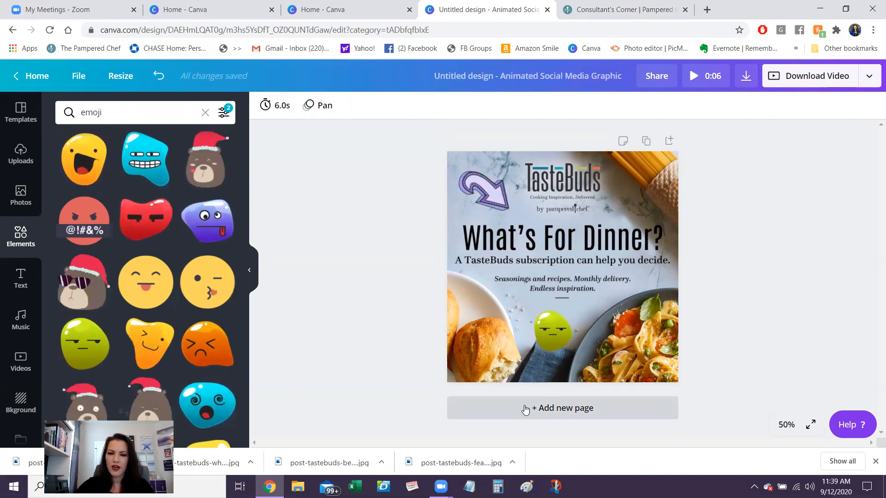
# - Replace the green emoji with the yellow winking face, shrink it, and place it between the bread and the pasta bowl
pyautogui.click(552, 340)
pyautogui.press('Delete')
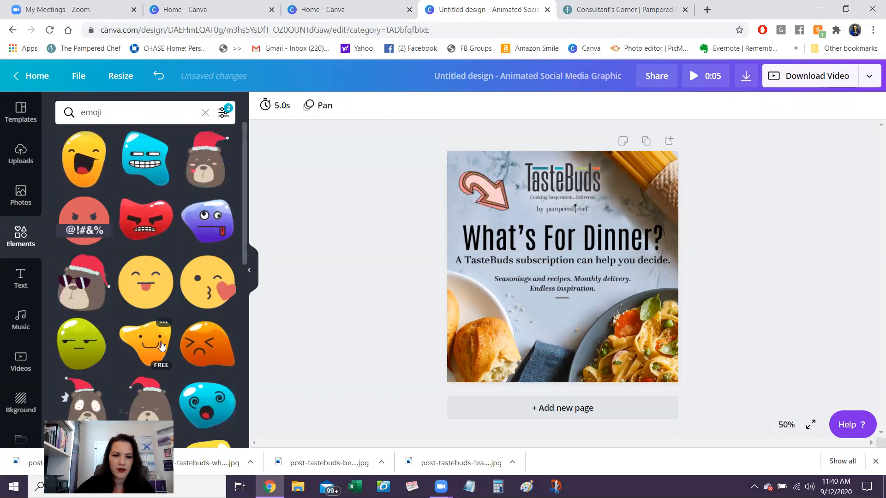
pyautogui.click(147, 340)
pyautogui.moveTo(652, 348); pyautogui.dragTo(515, 241)
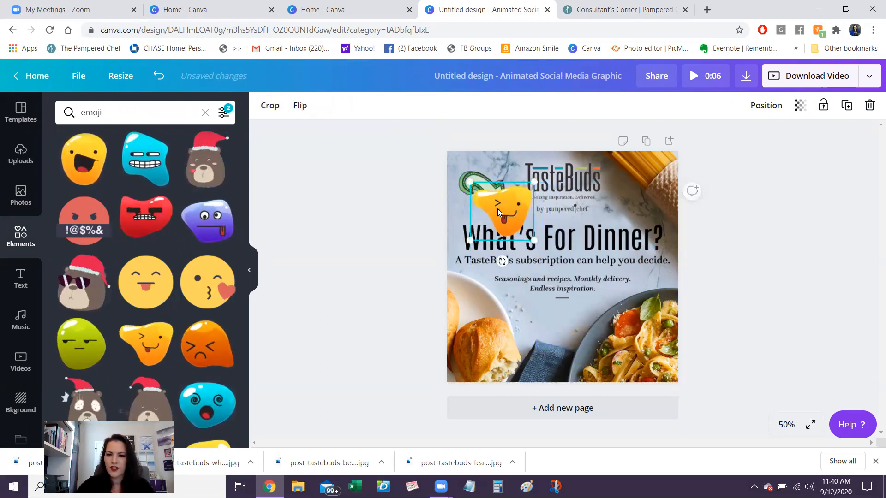
pyautogui.moveTo(498, 208); pyautogui.dragTo(541, 336)
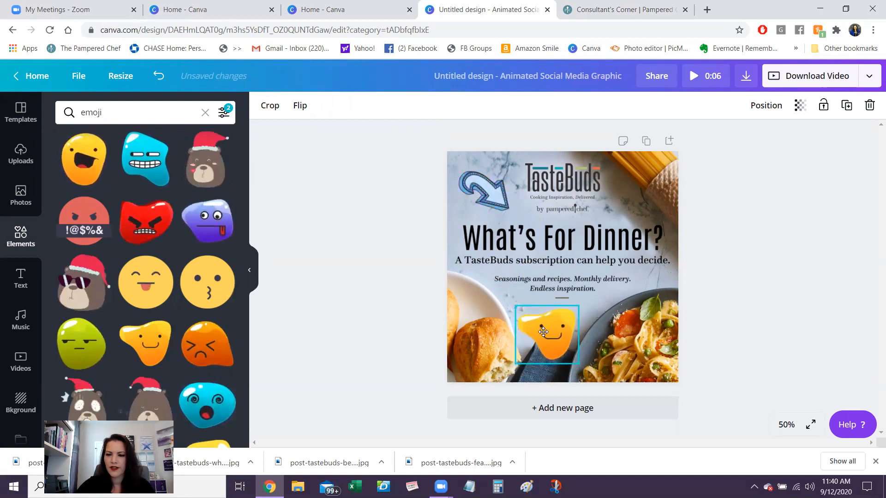
pyautogui.click(361, 334)
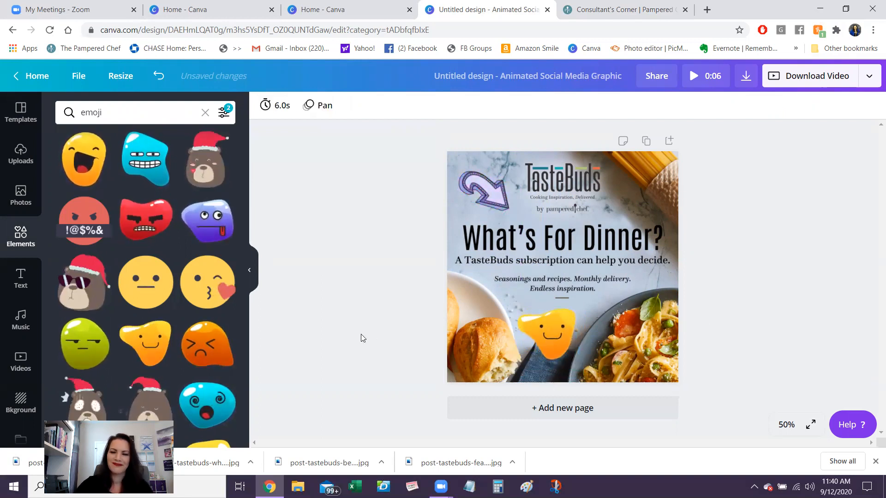
# - Add a second page and fill it edge to edge with the uploaded TasteBuds "3 Surprise Seasonings" image
pyautogui.click(594, 416)
pyautogui.click(21, 196)
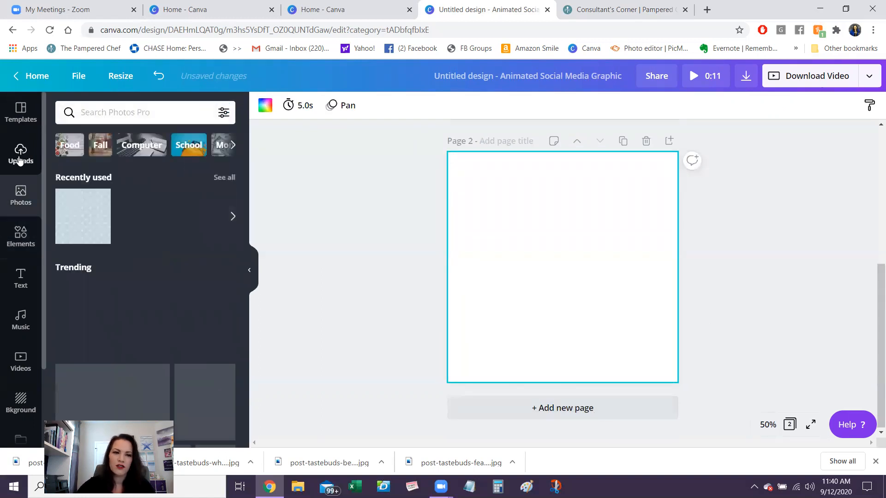
pyautogui.click(20, 162)
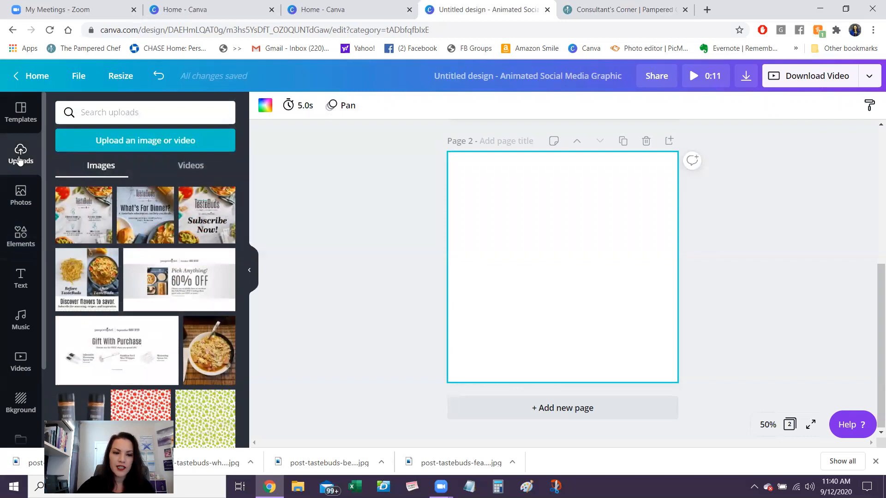
pyautogui.click(84, 216)
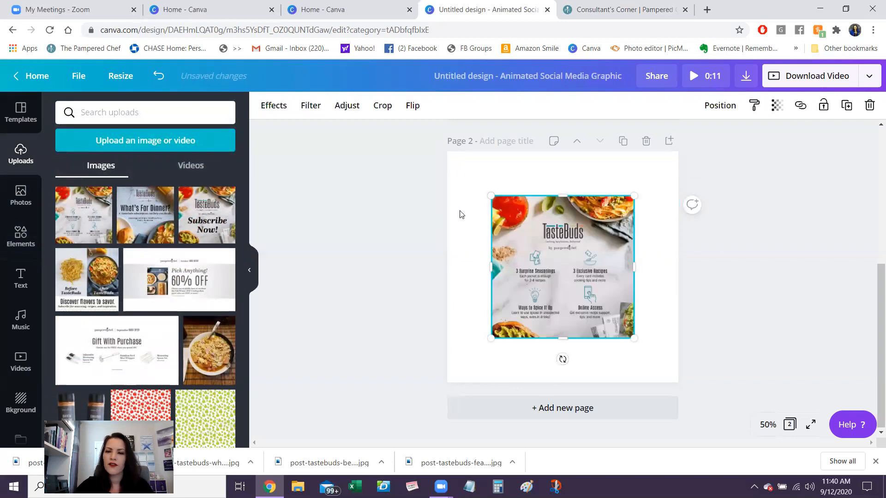
pyautogui.moveTo(490, 197); pyautogui.dragTo(447, 152)
pyautogui.moveTo(633, 338); pyautogui.dragTo(678, 382)
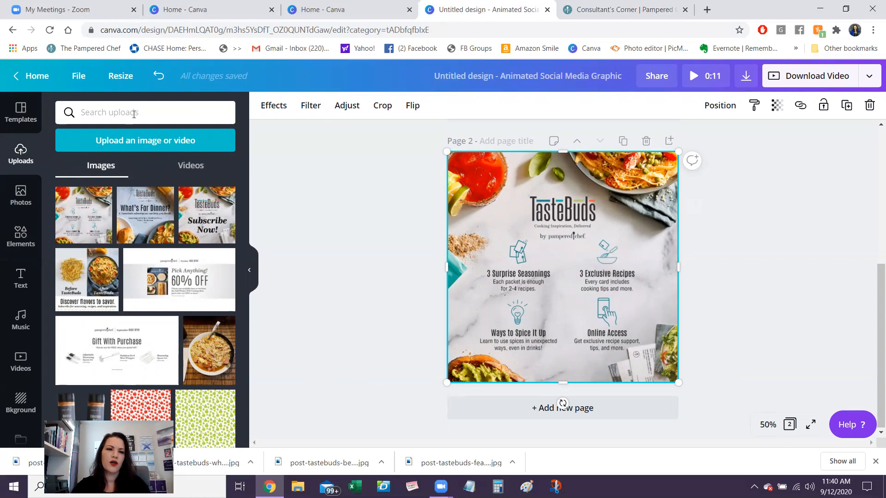
# - Search the elements for "square", keeping the existing filters
pyautogui.write('quare')
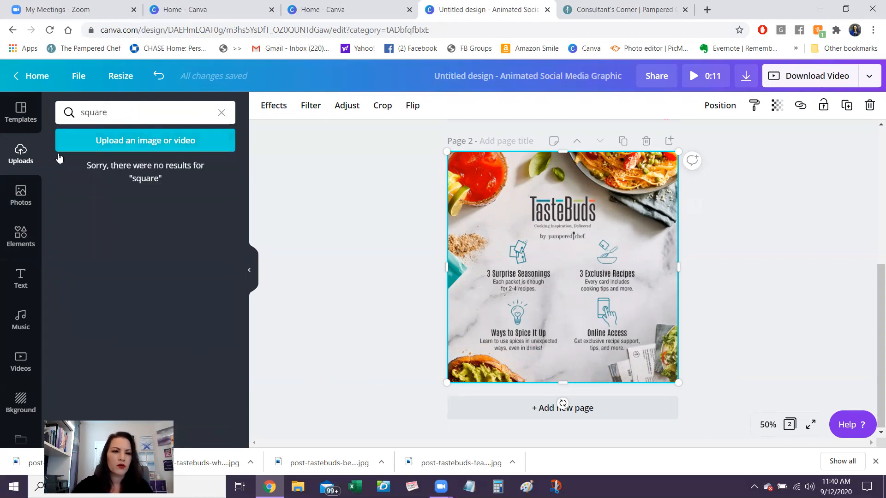
pyautogui.click(17, 245)
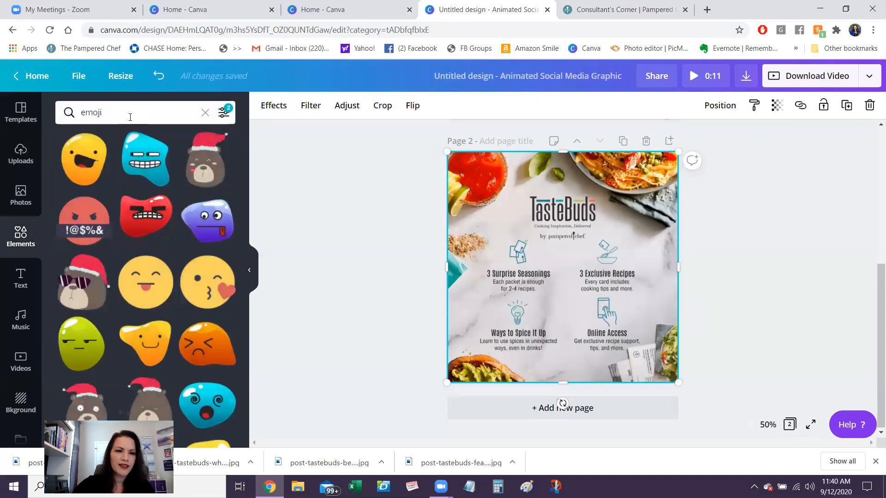
pyautogui.click(58, 113)
pyautogui.write('square')
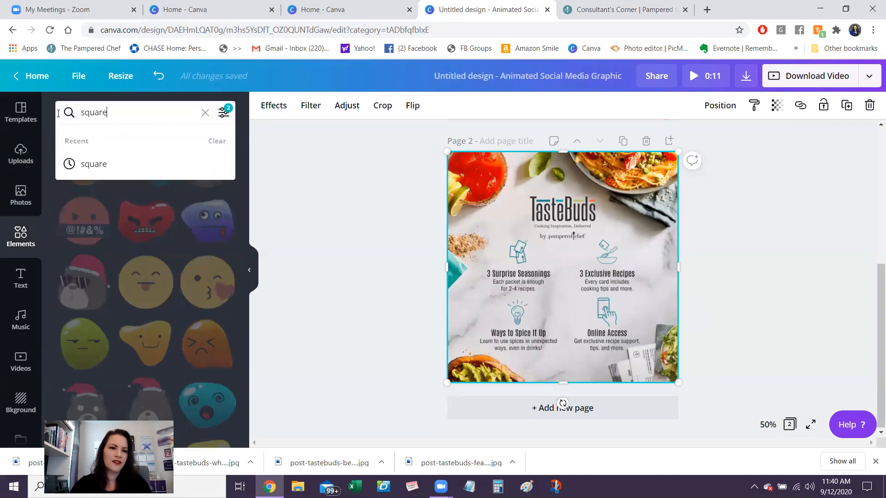
pyautogui.press('Return')
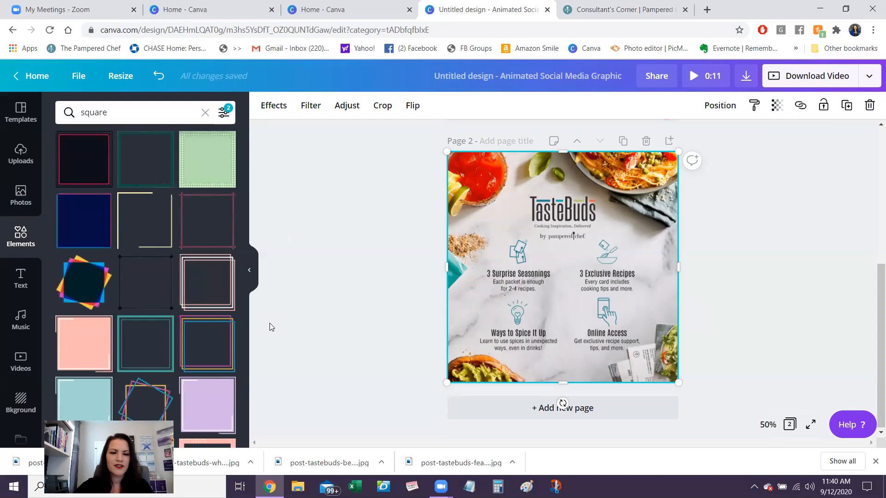
# - Add the animated multicolored line border to page 2 and enlarge it to frame the whole page
pyautogui.scroll(-5, 244, 318)
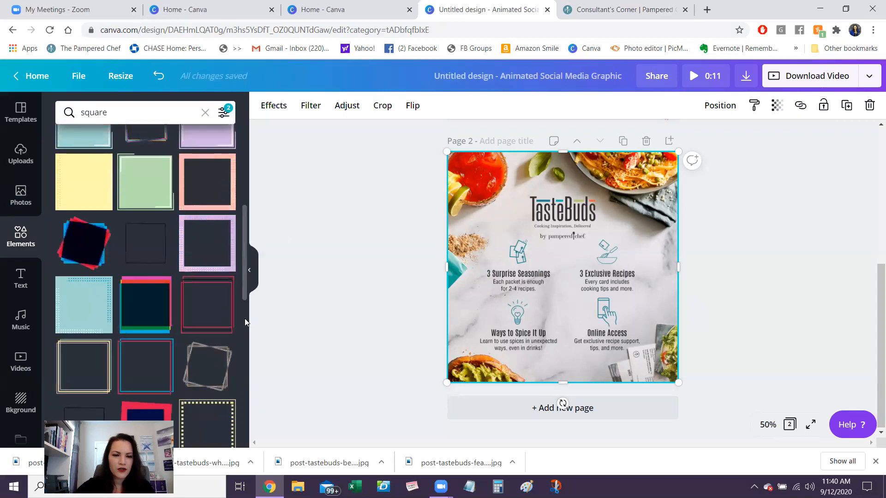
pyautogui.scroll(-5, 242, 384)
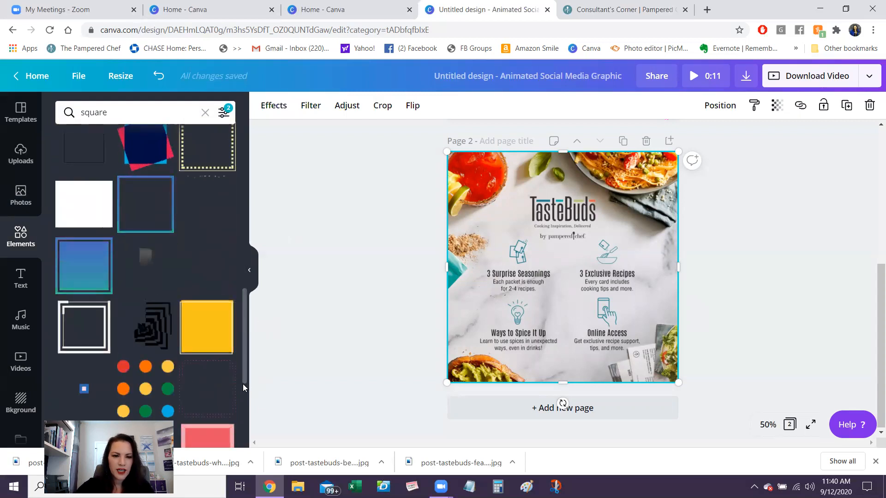
pyautogui.scroll(-5, 246, 415)
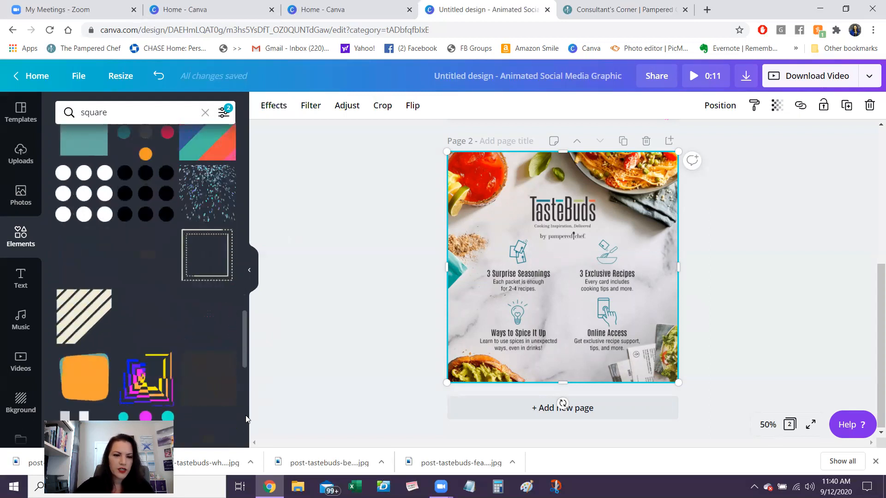
pyautogui.scroll(-3, 246, 419)
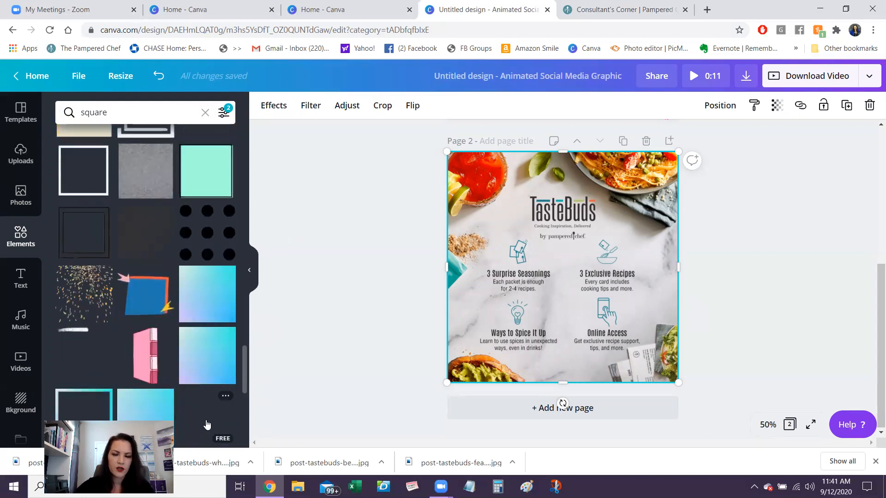
pyautogui.click(207, 425)
pyautogui.moveTo(470, 173); pyautogui.dragTo(448, 149)
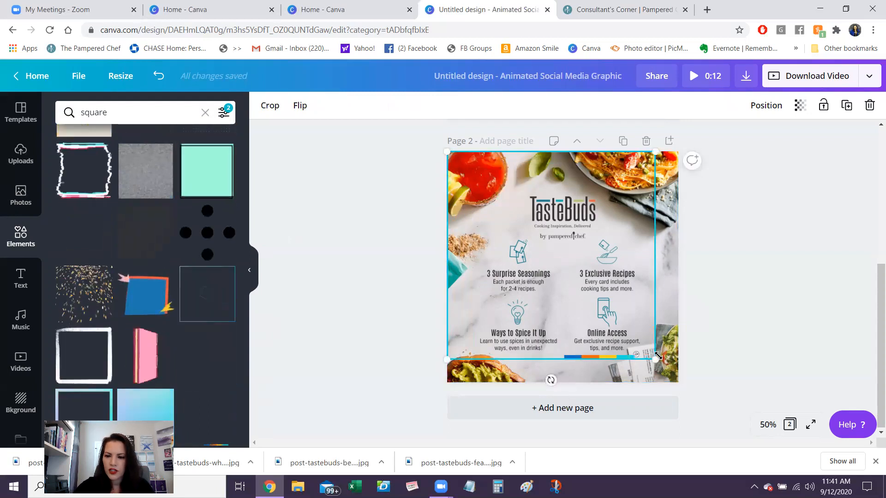
pyautogui.moveTo(655, 359); pyautogui.dragTo(678, 382)
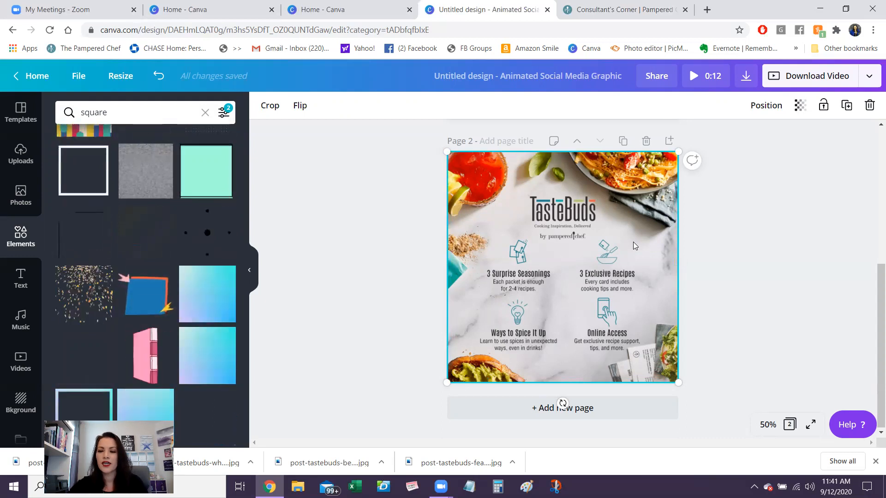
# - Add a third page and fill it edge to edge with the uploaded Before/After TasteBuds "Discover flavors to savor." image
pyautogui.click(587, 415)
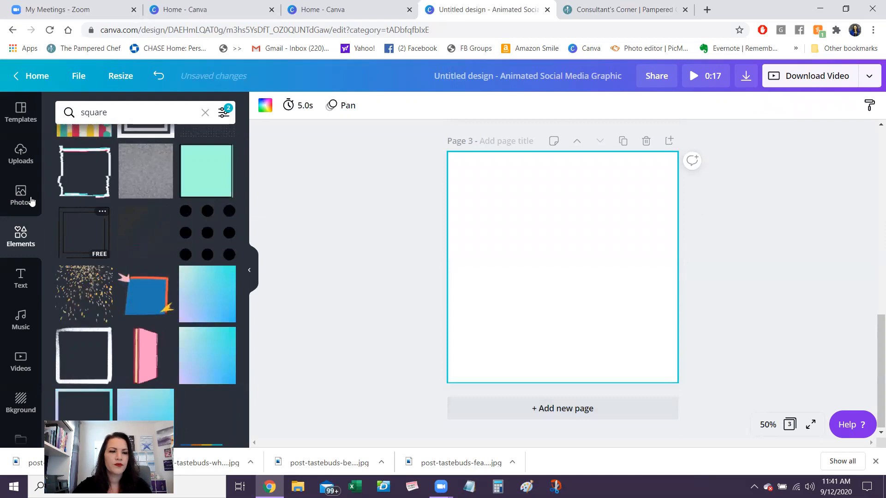
pyautogui.click(19, 159)
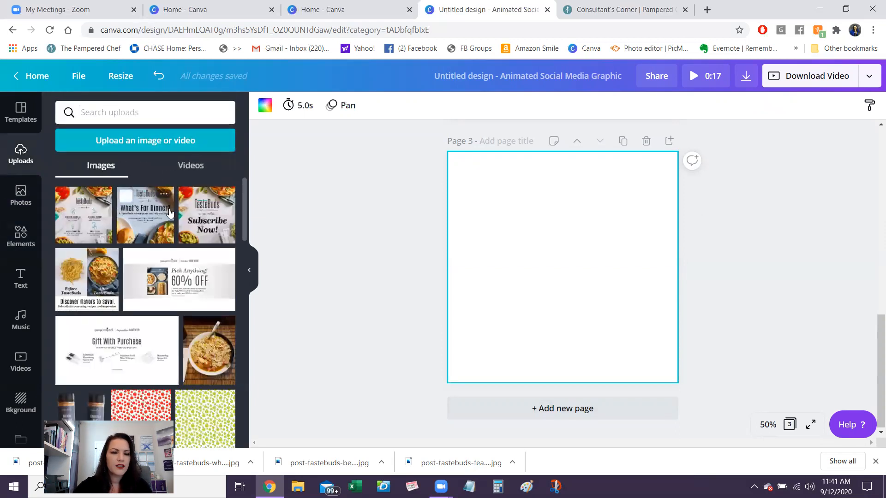
pyautogui.click(87, 285)
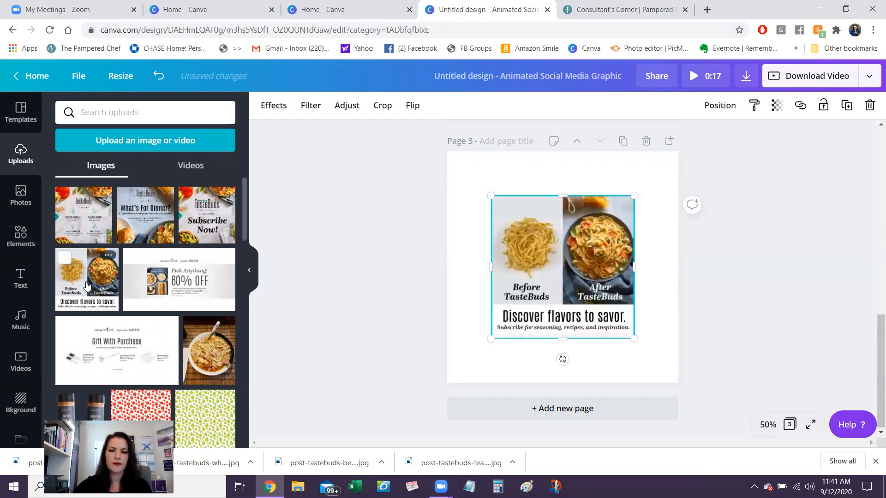
pyautogui.moveTo(490, 195); pyautogui.dragTo(443, 153)
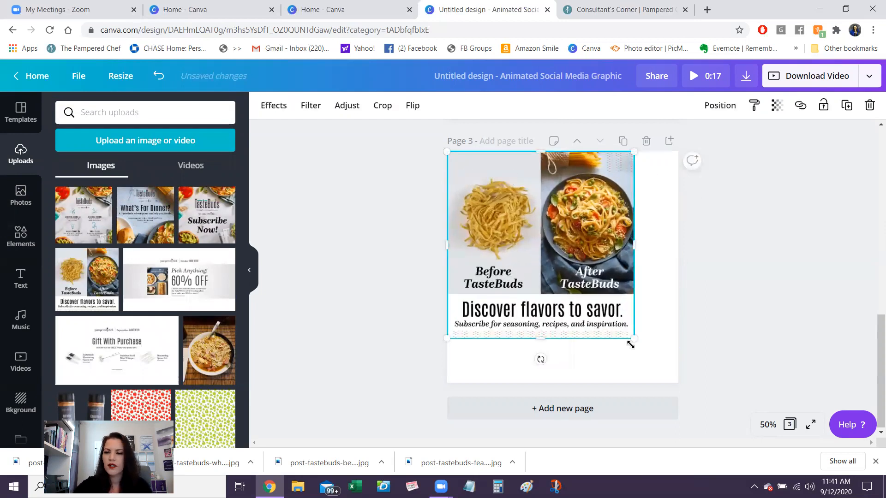
pyautogui.moveTo(630, 340); pyautogui.dragTo(678, 383)
pyautogui.click(384, 343)
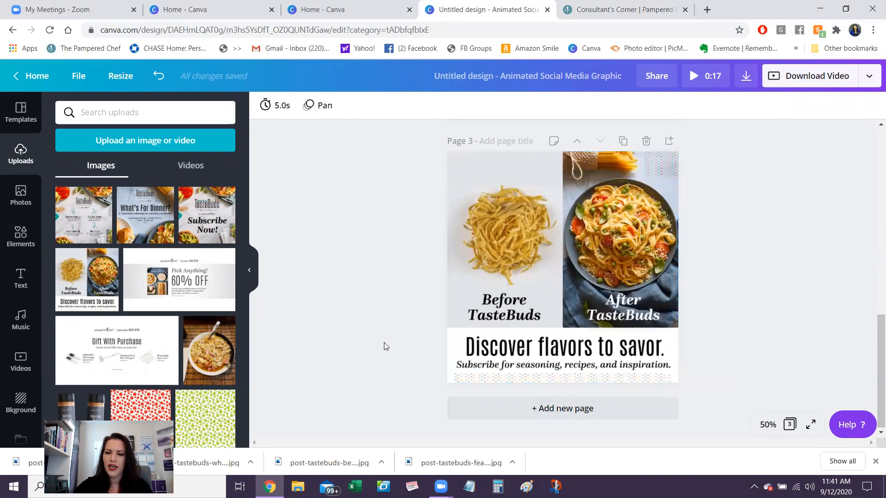
# - Replace the element search term with "x"
pyautogui.click(16, 237)
pyautogui.click(133, 113)
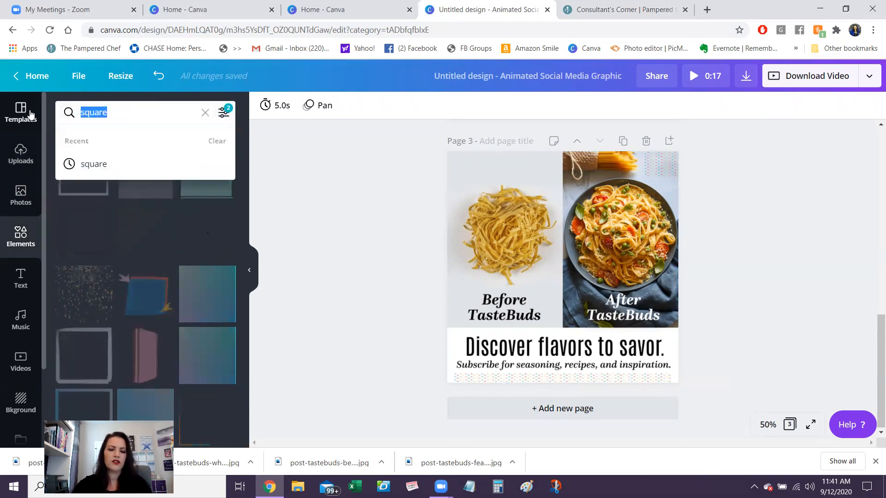
pyautogui.write('x')
pyautogui.press('Return')
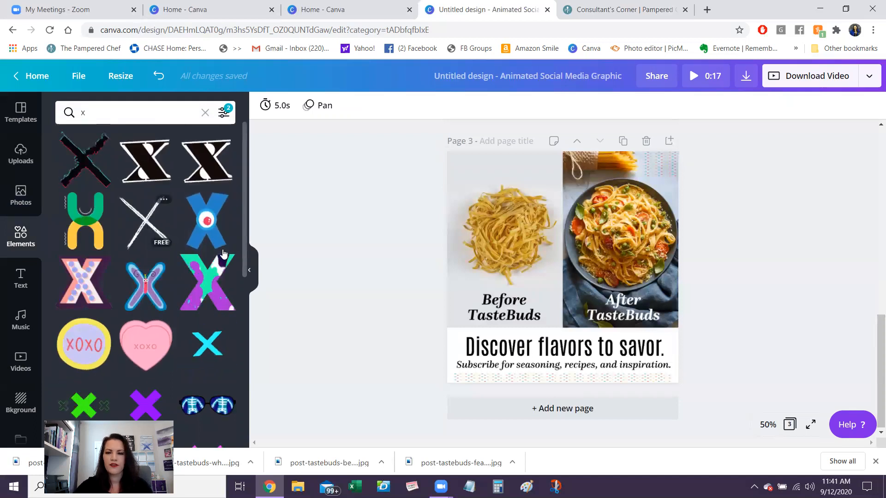
# - Add the white hand-drawn X to page 3, shrink and slightly rotate it, and center it over the plain "Before" noodles
pyautogui.click(146, 221)
pyautogui.moveTo(648, 358); pyautogui.dragTo(558, 262)
pyautogui.moveTo(515, 282); pyautogui.dragTo(505, 291)
pyautogui.moveTo(511, 212); pyautogui.dragTo(500, 226)
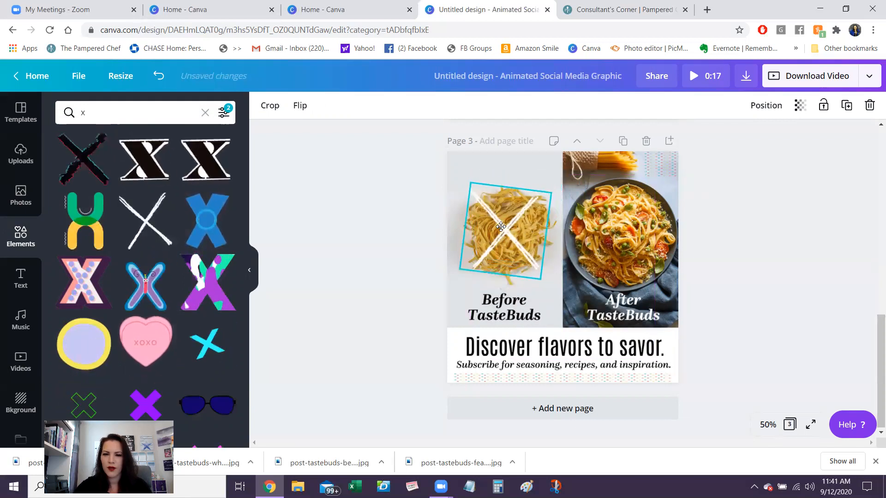
pyautogui.click(350, 295)
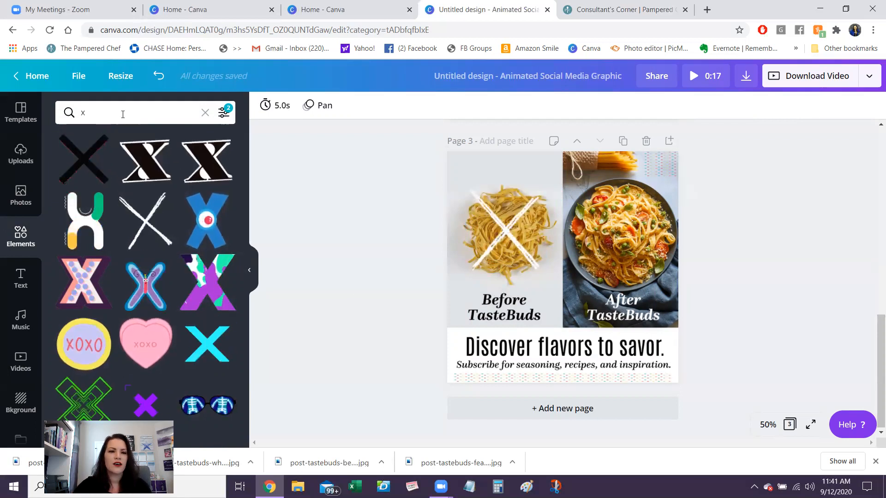
# - Replace the element search term with "arrows"
pyautogui.click(123, 114)
pyautogui.press('BackSpace')
pyautogui.write('arr')
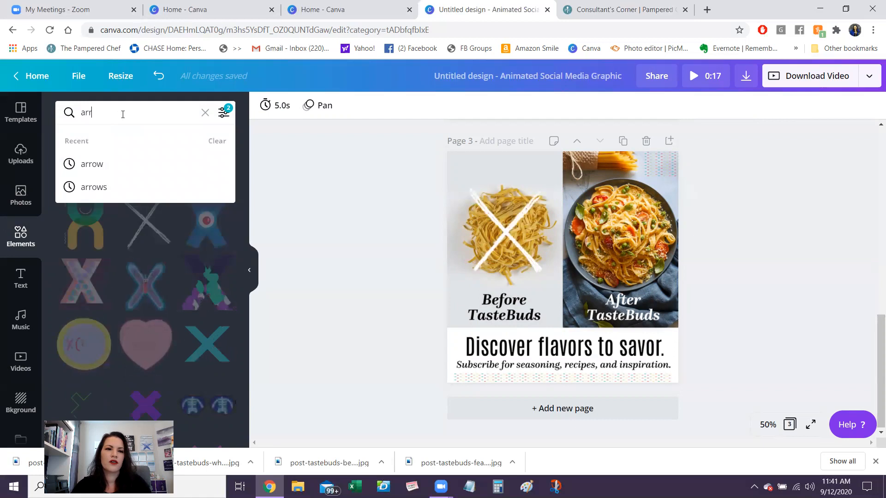
pyautogui.write('ows')
pyautogui.press('Return')
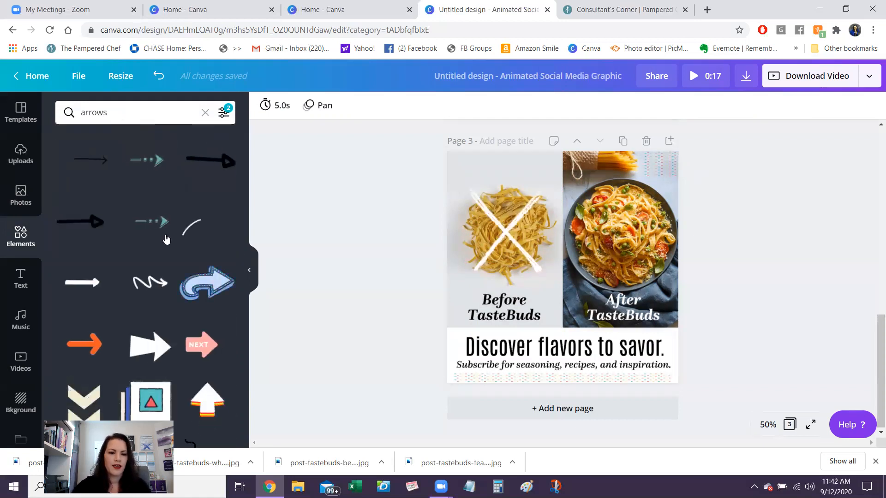
# - Add the animated sticker of four inward-pointing corner arrows to page 3 and shrink it over the "After" plate
pyautogui.scroll(-5, 243, 399)
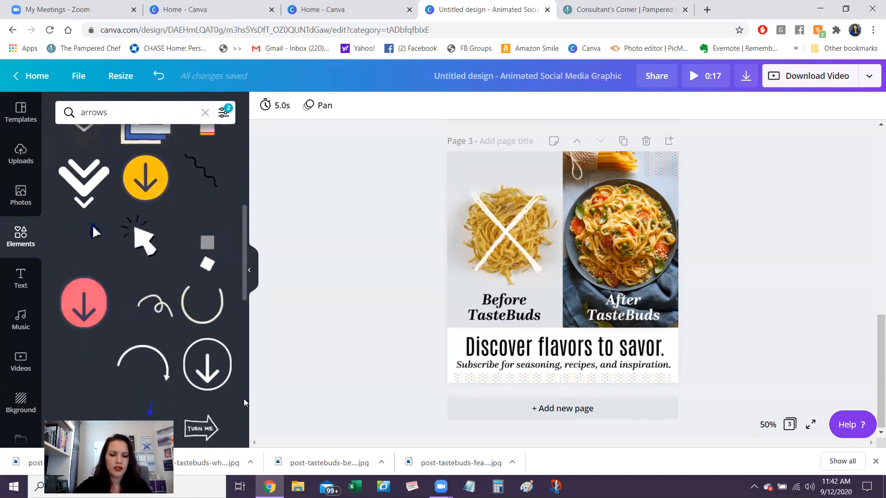
pyautogui.scroll(-5, 242, 433)
pyautogui.scroll(-5, 242, 434)
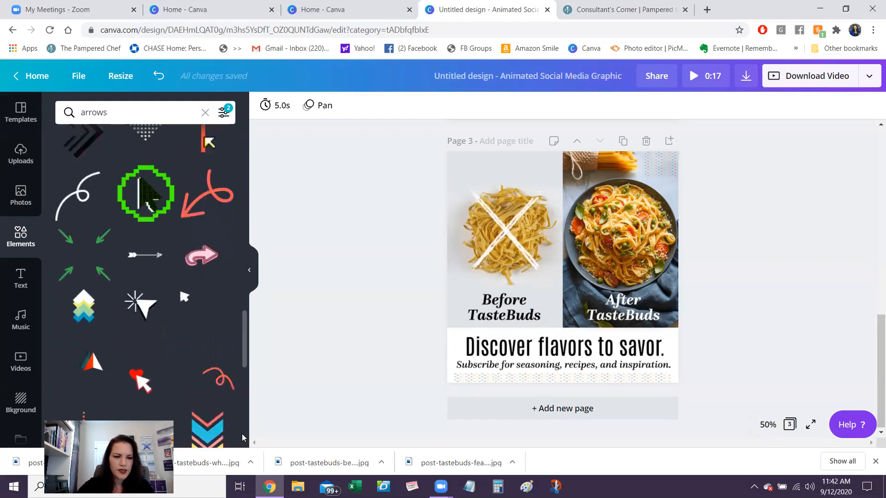
pyautogui.scroll(-5, 242, 433)
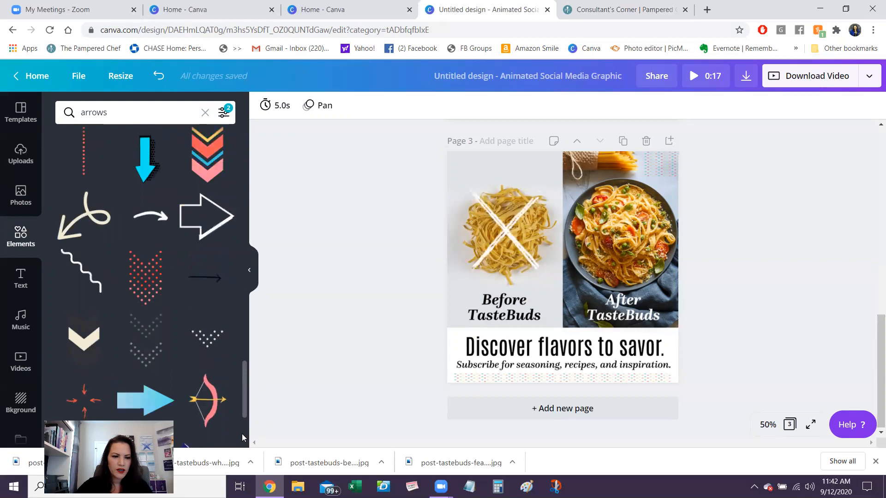
pyautogui.scroll(-3, 243, 438)
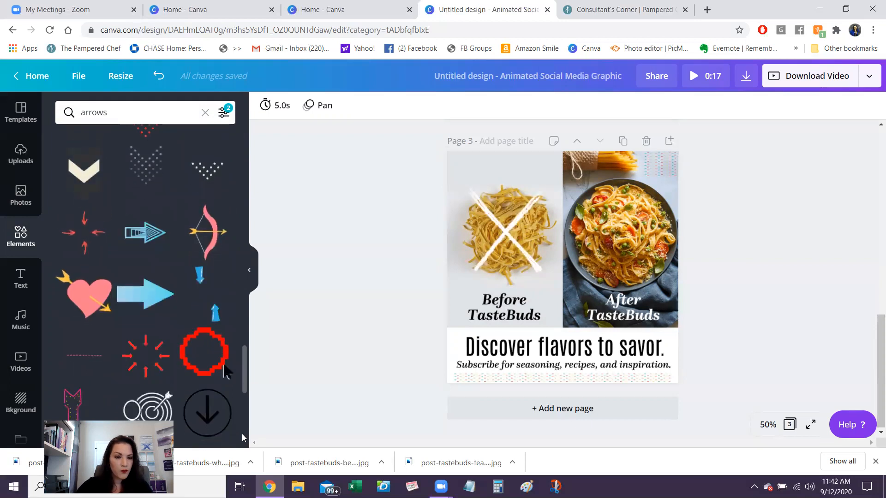
pyautogui.scroll(-5, 243, 437)
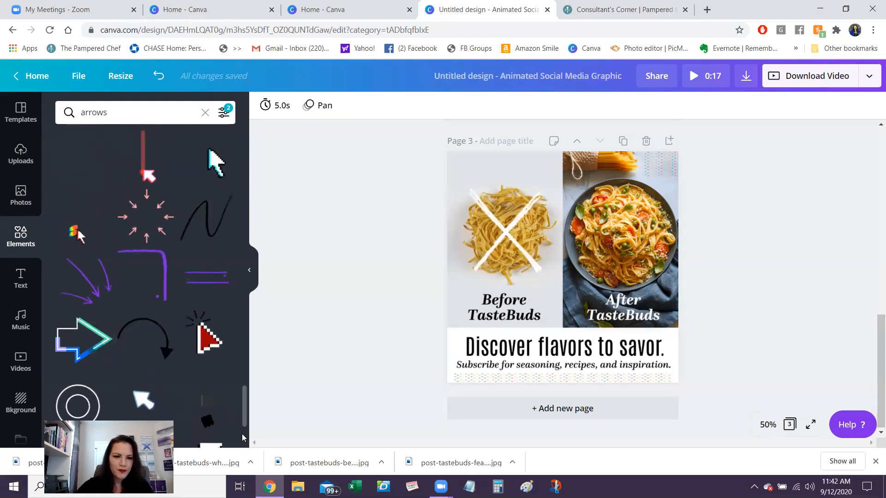
pyautogui.scroll(-3, 242, 433)
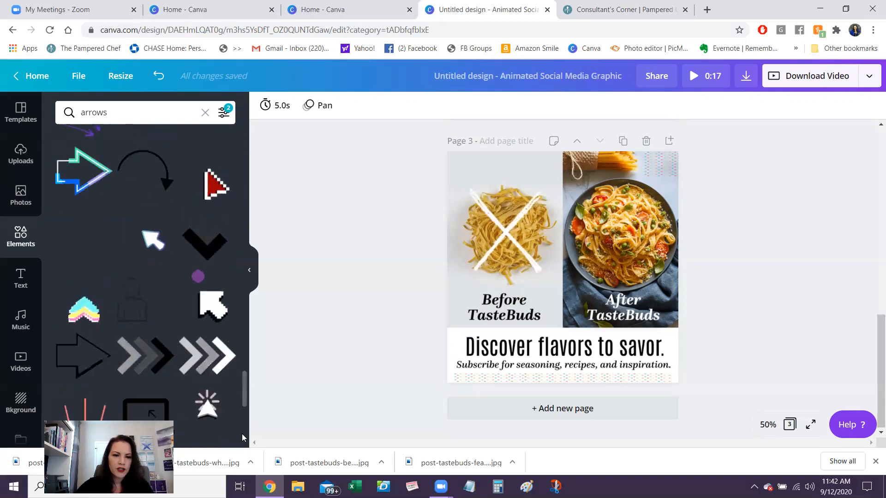
pyautogui.scroll(-5, 242, 434)
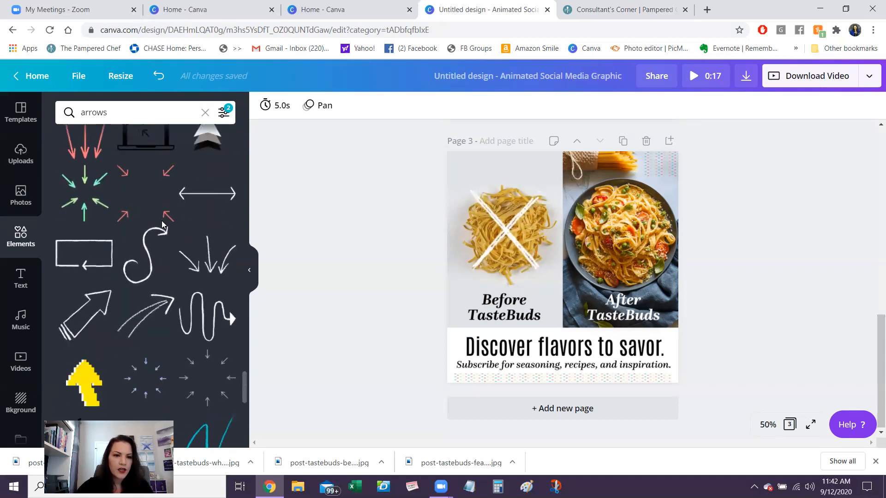
pyautogui.click(144, 203)
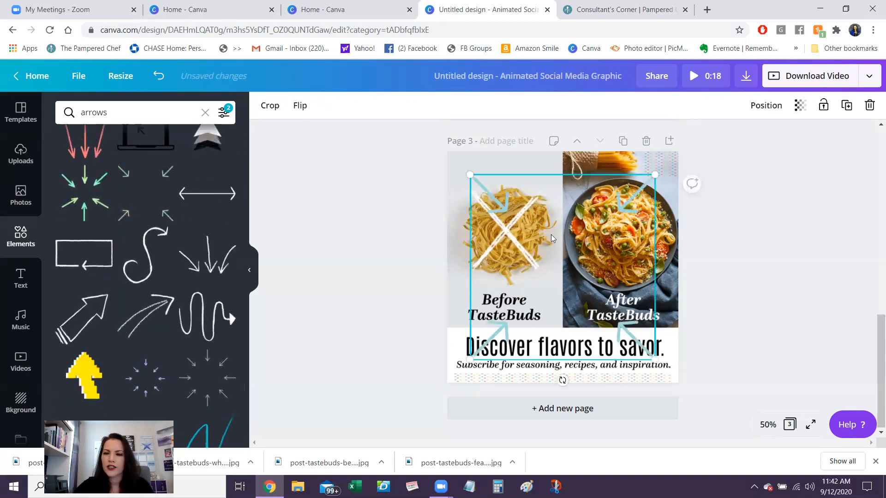
pyautogui.moveTo(467, 362); pyautogui.dragTo(577, 278)
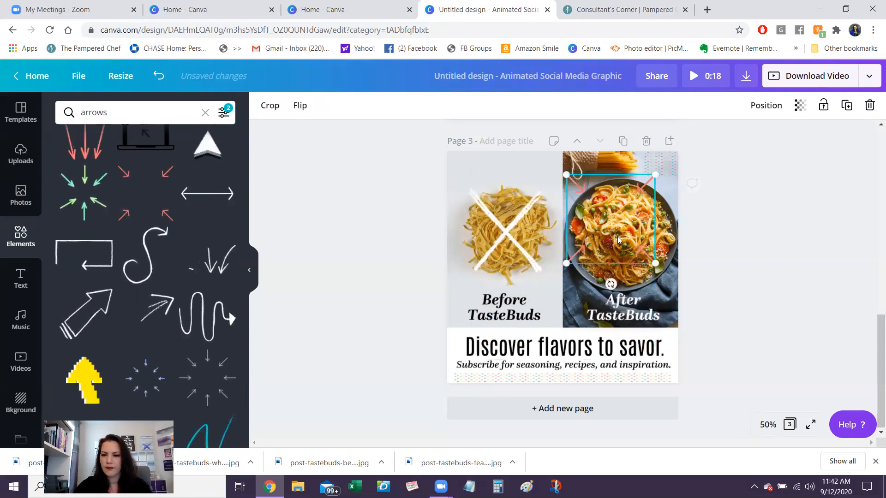
# - Enlarge and reposition the four arrows so they frame the "After" plate of noodles
pyautogui.moveTo(621, 242); pyautogui.dragTo(644, 278)
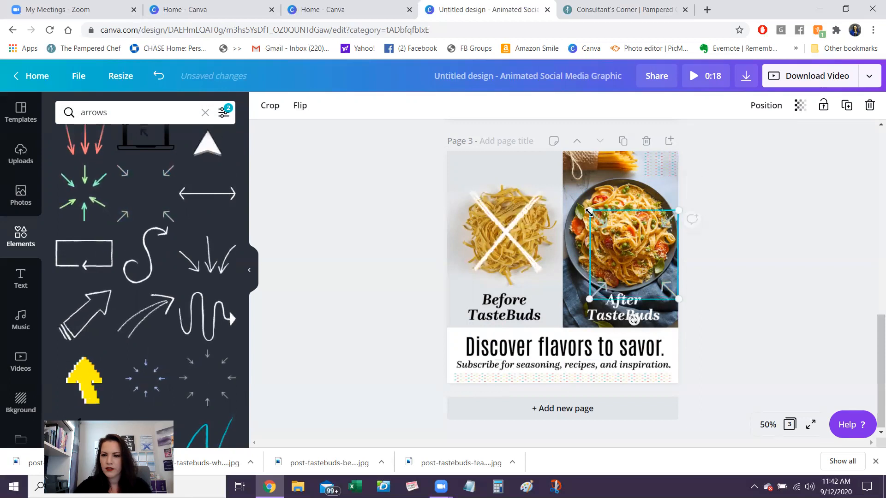
pyautogui.moveTo(589, 211); pyautogui.dragTo(549, 180)
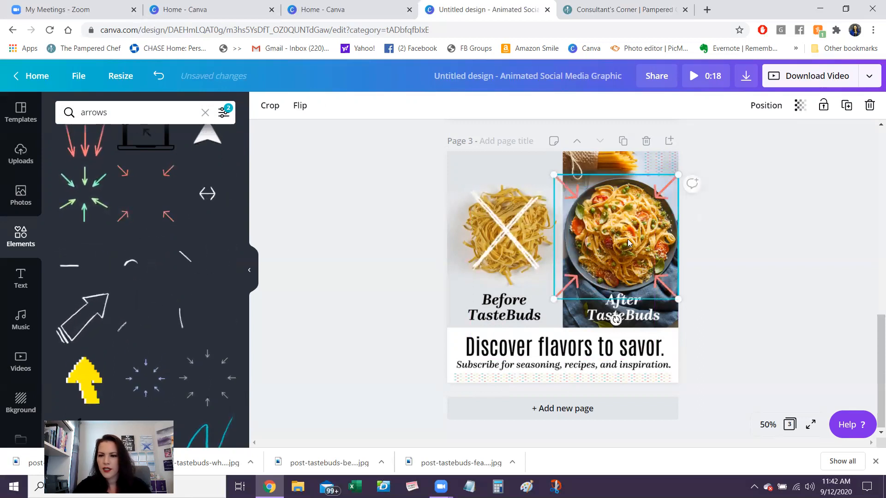
pyautogui.moveTo(628, 239)
pyautogui.mouseDown()
pyautogui.moveTo(636, 250)
pyautogui.moveTo(637, 236)
pyautogui.moveTo(635, 248)
pyautogui.mouseUp()
pyautogui.click(791, 261)
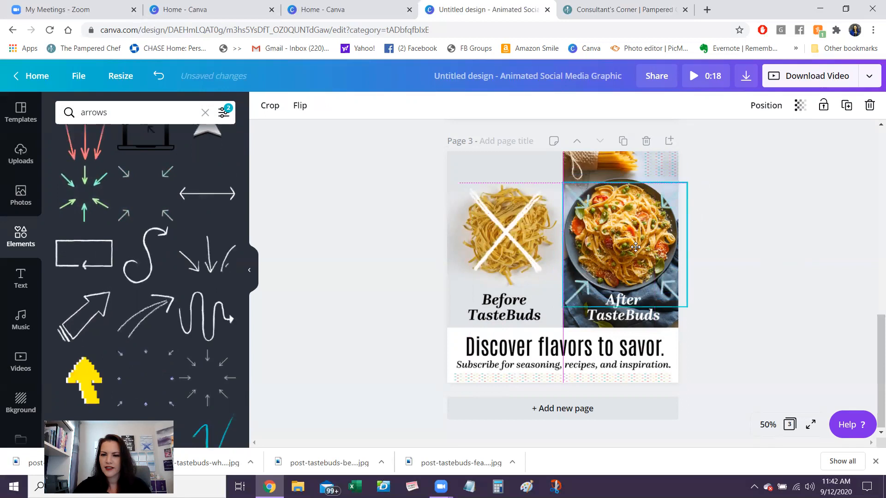
pyautogui.click(801, 283)
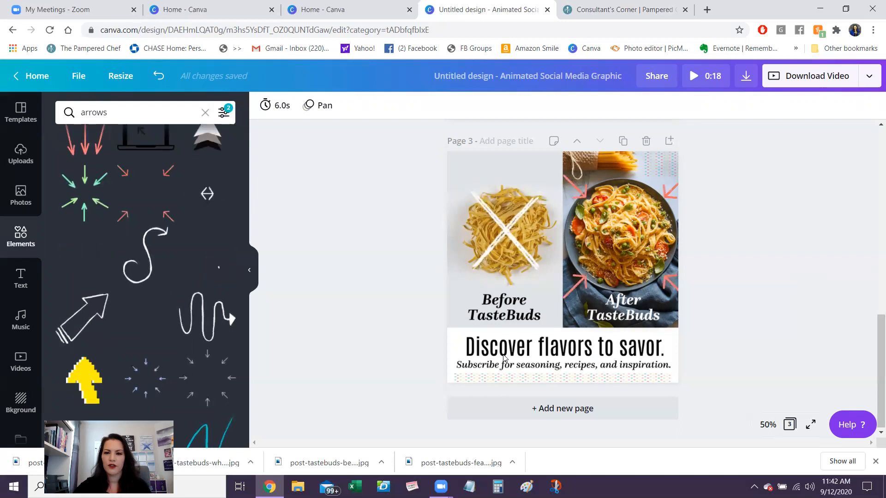
# - Add a fourth page and fill it edge to edge with the uploaded TasteBuds "Subscribe Now!" image
pyautogui.click(530, 416)
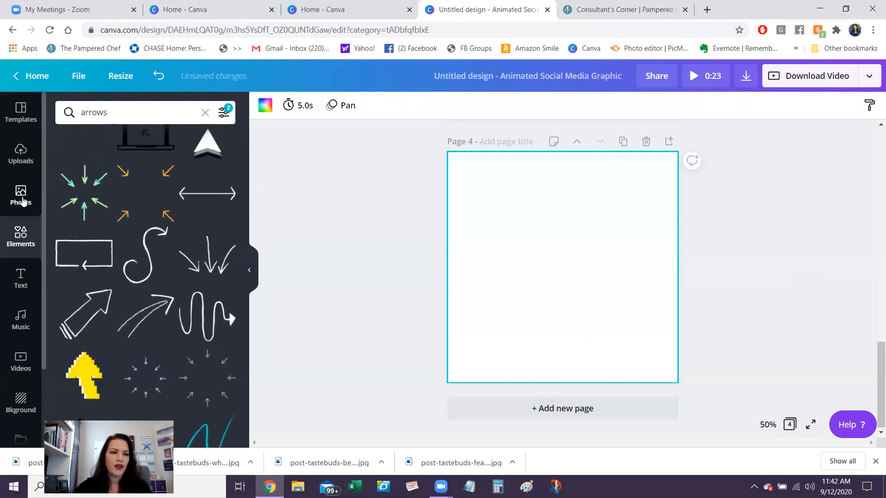
pyautogui.click(20, 161)
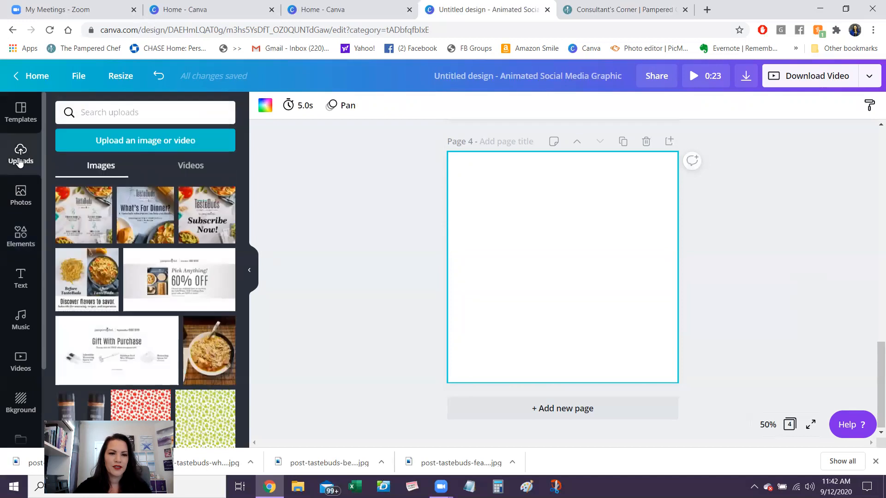
pyautogui.click(206, 217)
pyautogui.moveTo(492, 196); pyautogui.dragTo(447, 152)
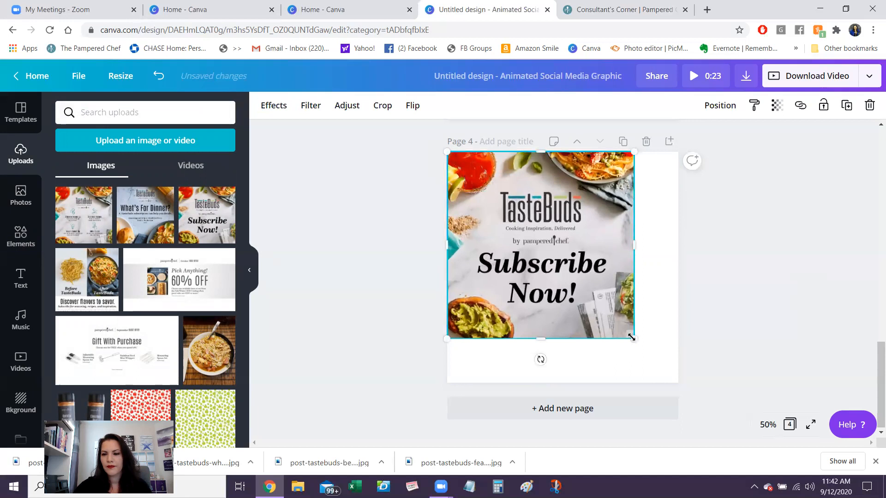
pyautogui.moveTo(634, 339); pyautogui.dragTo(679, 383)
# - Search the elements for "lines" and browse down to the hand-drawn purple stickers
pyautogui.click(21, 241)
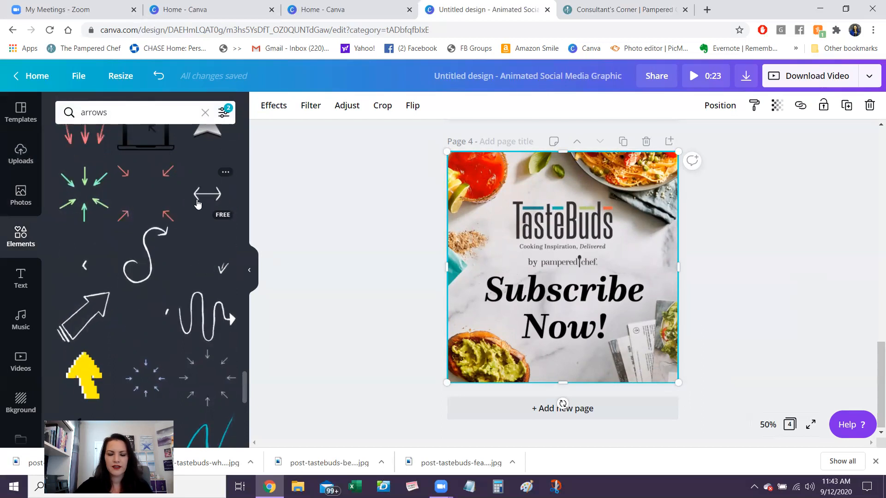
pyautogui.click(112, 112)
pyautogui.write('lines')
pyautogui.press('Return')
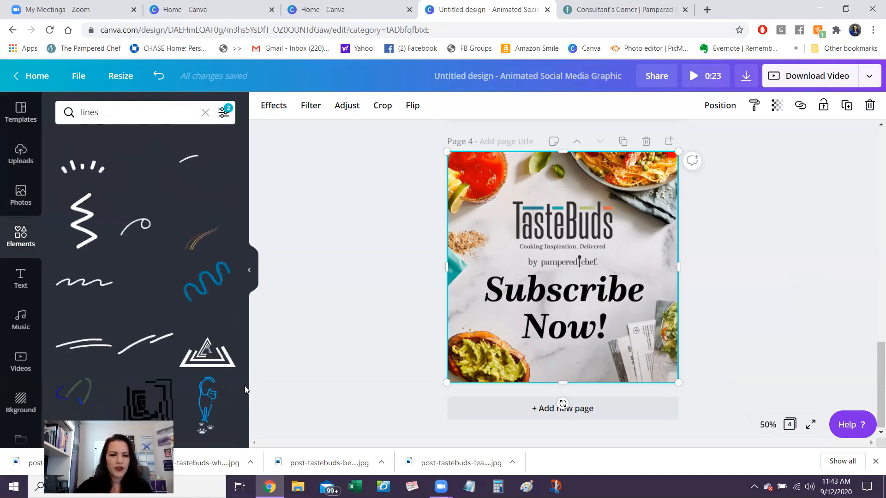
pyautogui.scroll(-5, 242, 387)
pyautogui.scroll(-5, 241, 385)
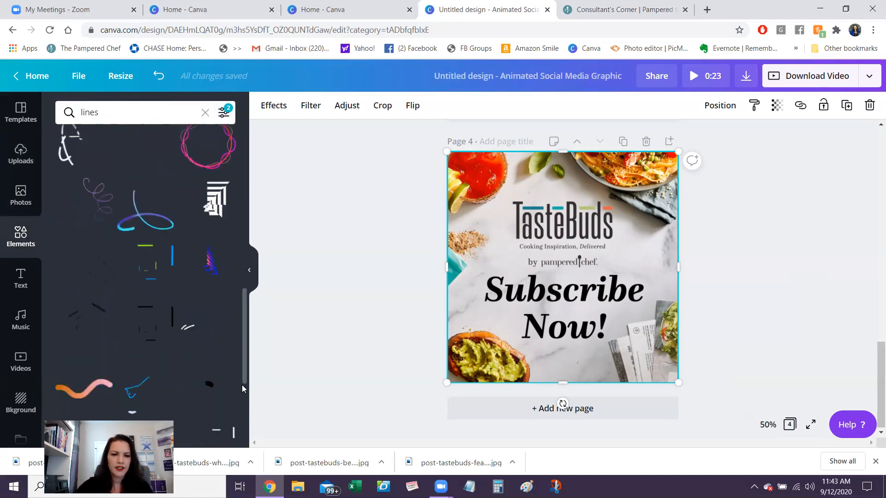
pyautogui.scroll(-5, 248, 423)
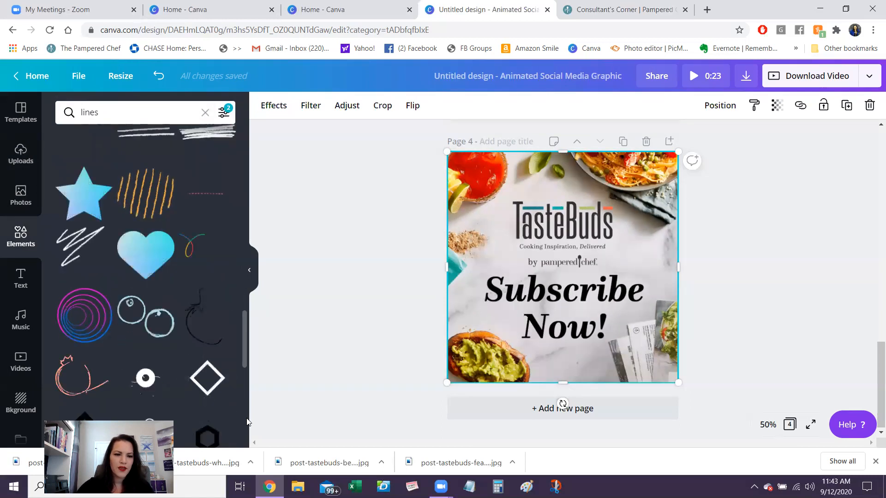
pyautogui.scroll(-3, 247, 423)
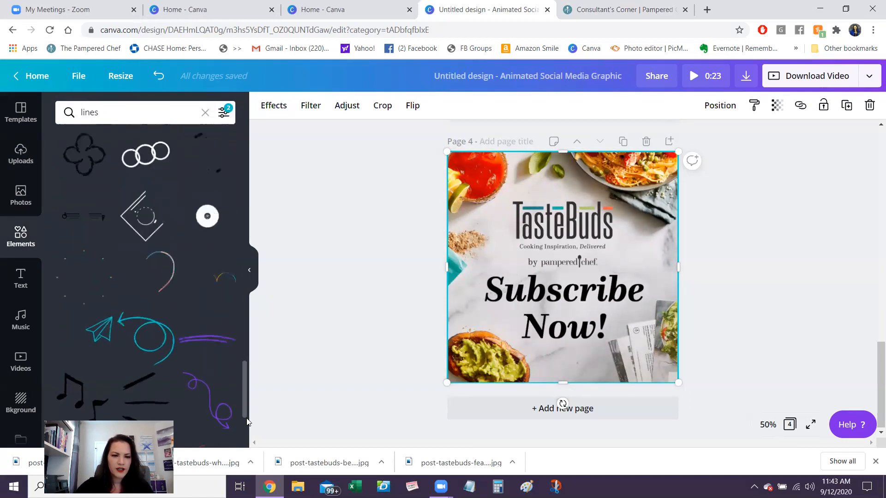
pyautogui.scroll(-4, 244, 435)
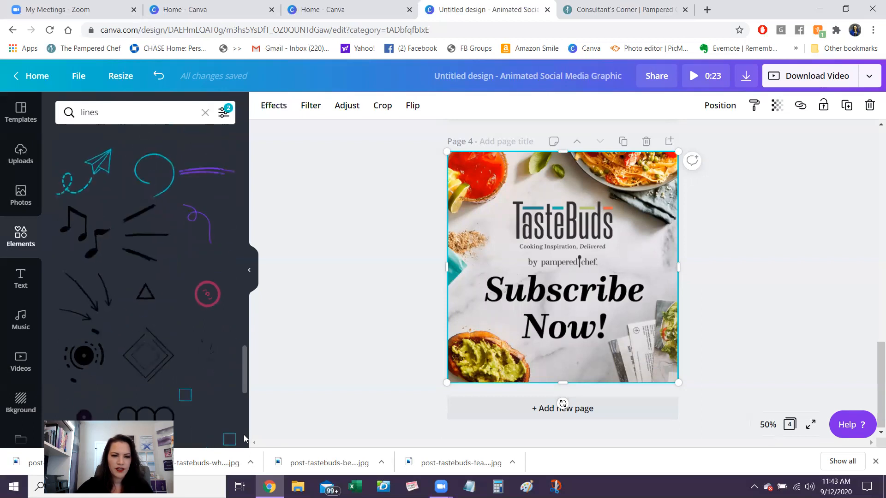
pyautogui.scroll(-6, 244, 437)
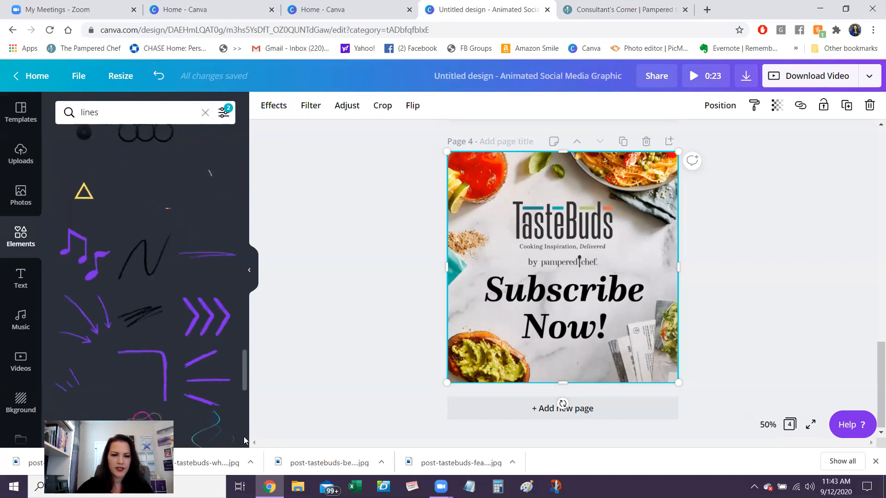
# - Add the purple burst-lines sticker to page 4, shrink and tilt it, and place it around the upper corner of the "S" in "Subscribe"
pyautogui.click(207, 382)
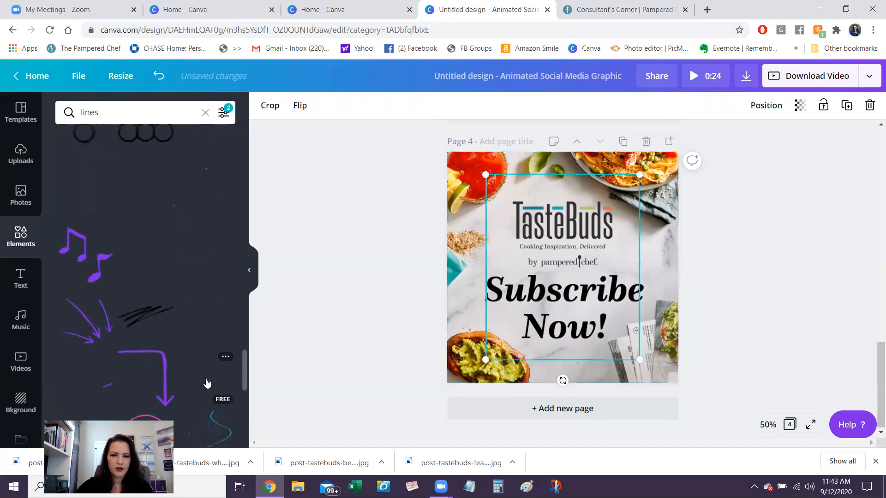
pyautogui.press('Delete')
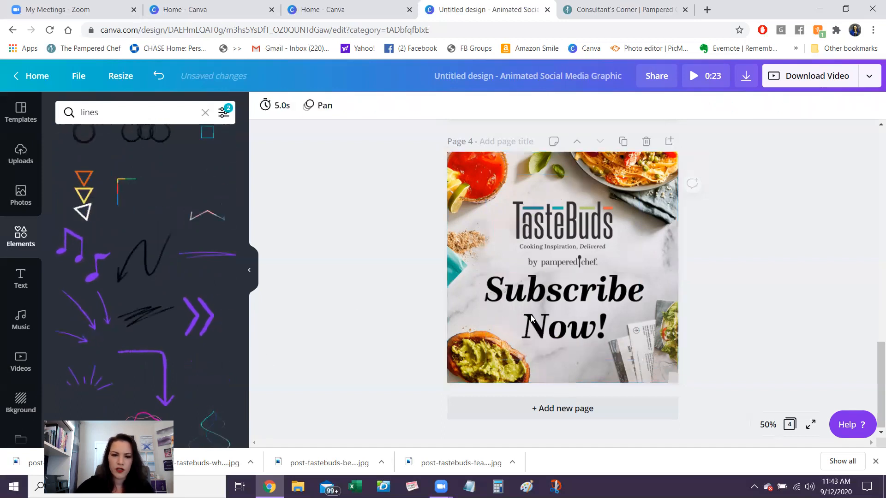
pyautogui.click(85, 378)
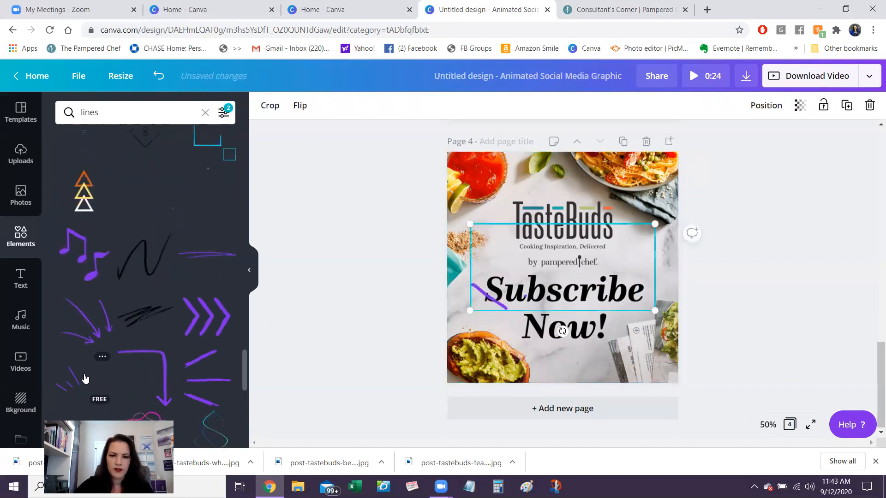
pyautogui.click(583, 311)
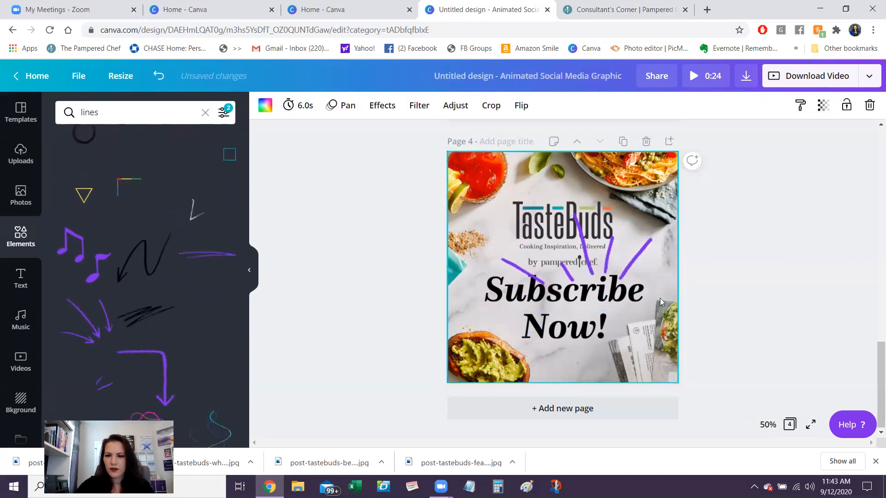
pyautogui.click(606, 261)
pyautogui.moveTo(662, 262); pyautogui.dragTo(486, 259)
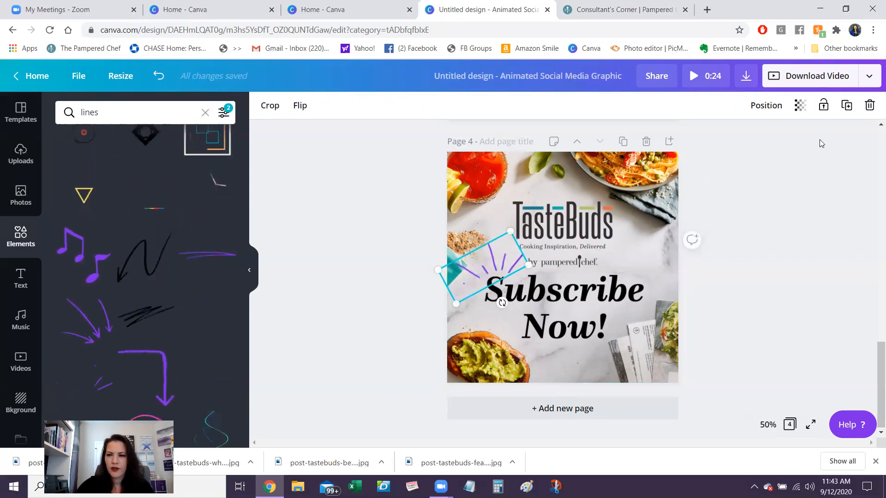
# - Duplicate the purple burst lines, flip the copy horizontally, rotate it to about 36°, and place it above the end of "Subscribe"
pyautogui.click(847, 107)
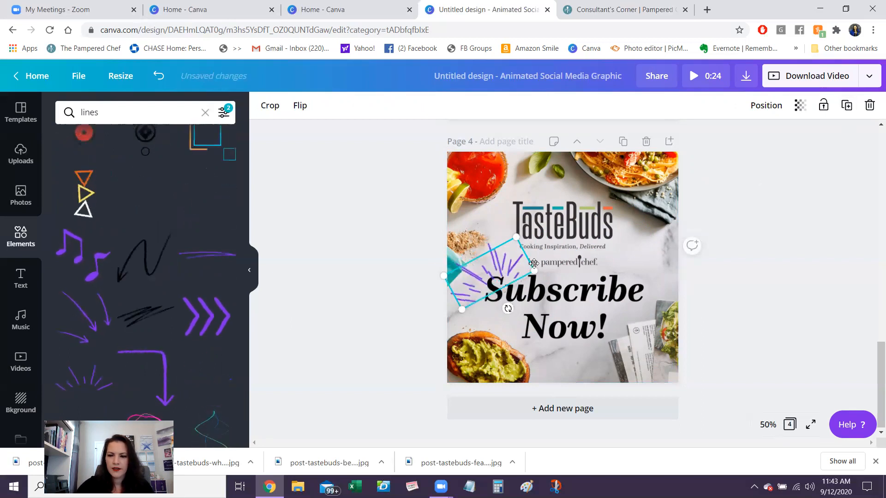
pyautogui.moveTo(534, 264); pyautogui.dragTo(666, 258)
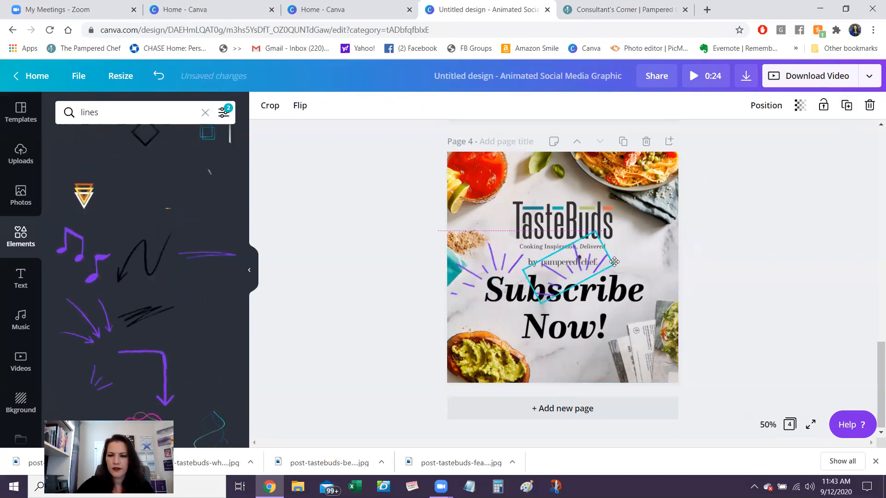
pyautogui.click(300, 106)
pyautogui.click(323, 135)
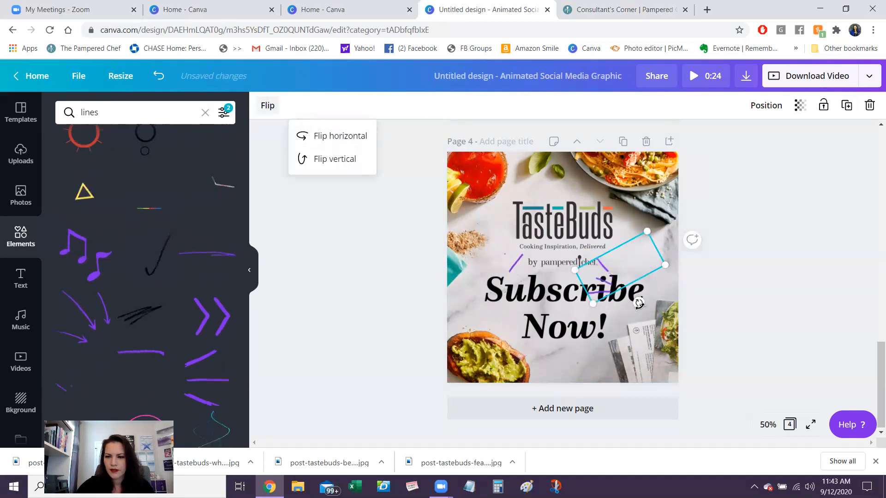
pyautogui.moveTo(639, 304); pyautogui.dragTo(595, 299)
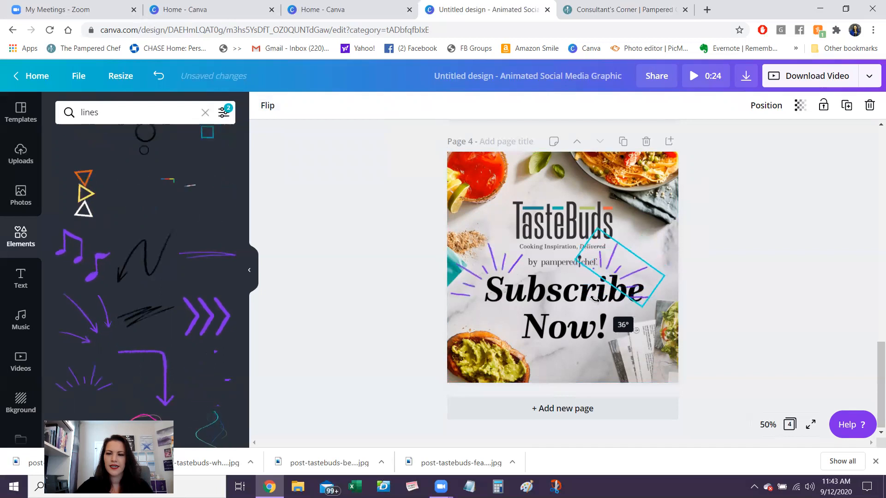
pyautogui.moveTo(644, 270); pyautogui.dragTo(655, 269)
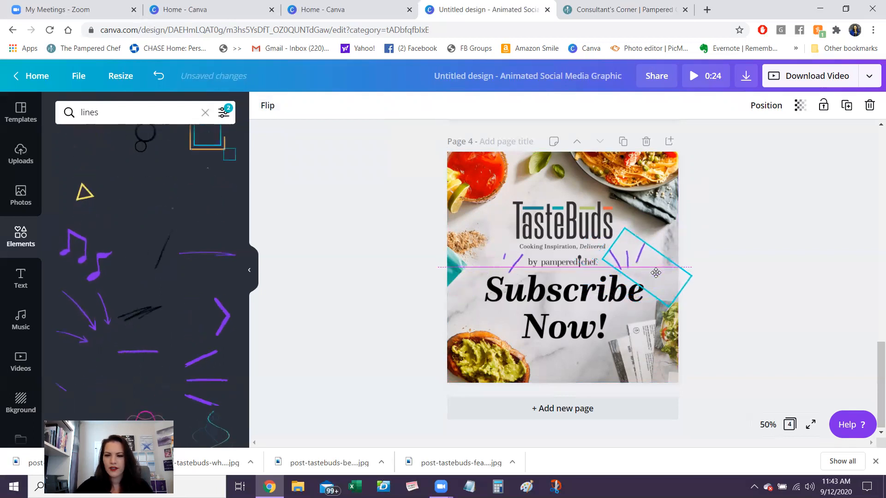
pyautogui.click(785, 294)
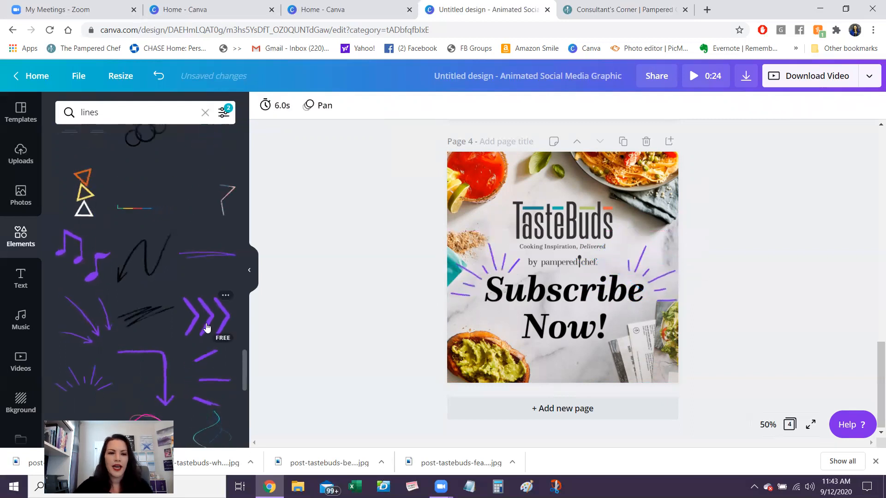
# - Add the black scribble sticker to page 4, shrink it, rotate it to about 22°, and place it as an underline beneath "Now!"
pyautogui.click(144, 321)
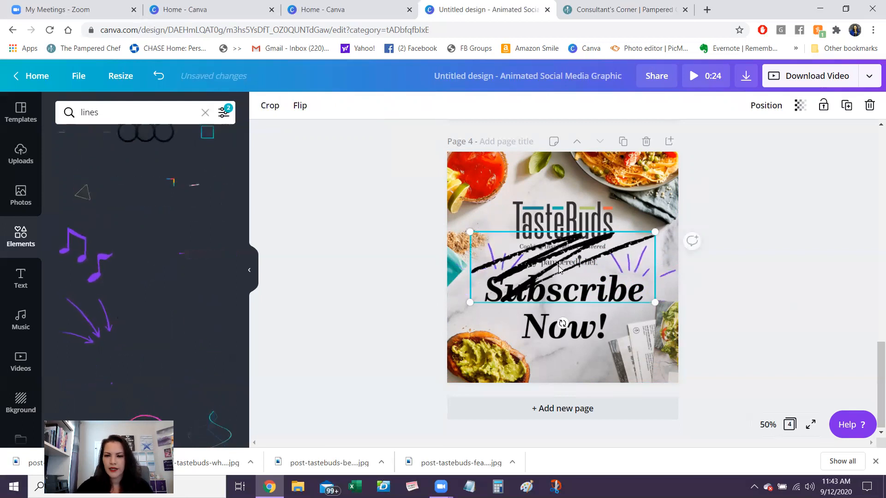
pyautogui.moveTo(581, 302)
pyautogui.mouseDown()
pyautogui.moveTo(595, 361)
pyautogui.moveTo(654, 358)
pyautogui.moveTo(545, 319)
pyautogui.moveTo(580, 371)
pyautogui.mouseUp()
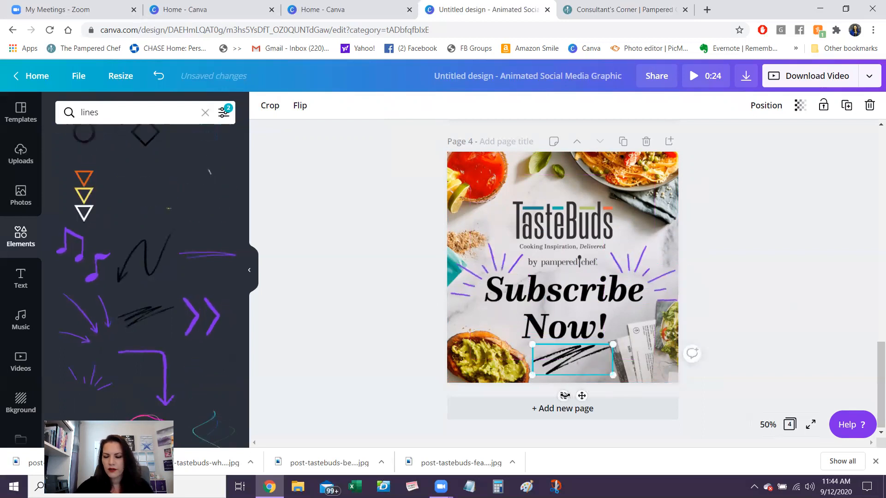
pyautogui.moveTo(535, 397)
pyautogui.mouseDown()
pyautogui.moveTo(528, 396)
pyautogui.moveTo(543, 414)
pyautogui.mouseUp()
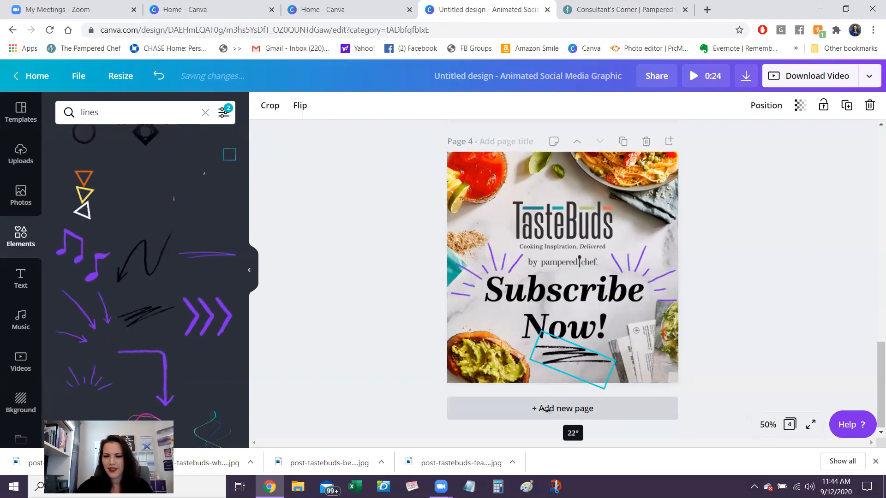
pyautogui.click(778, 340)
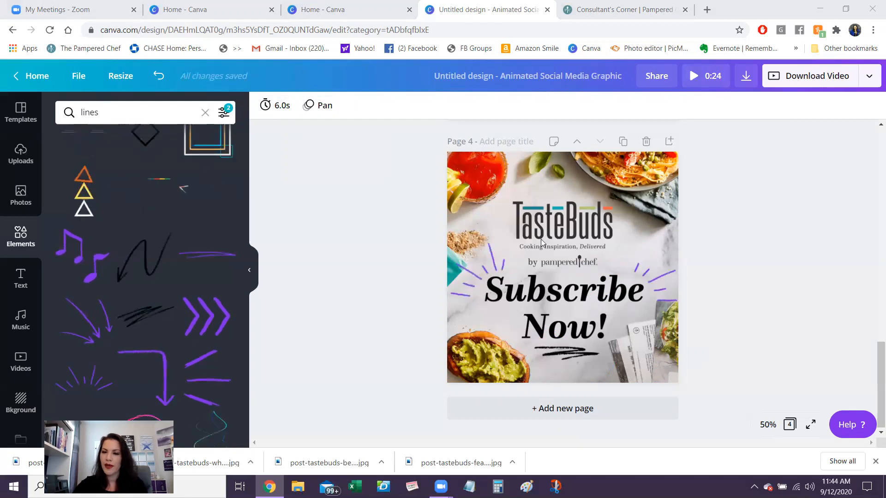
# - Preview the animated design, and set page 4's page animation to None
pyautogui.click(695, 77)
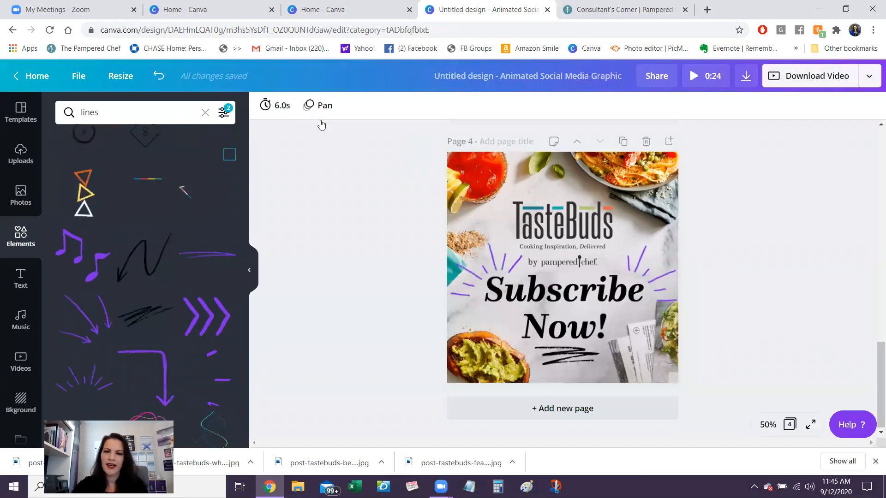
pyautogui.click(317, 107)
pyautogui.click(79, 145)
pyautogui.click(872, 153)
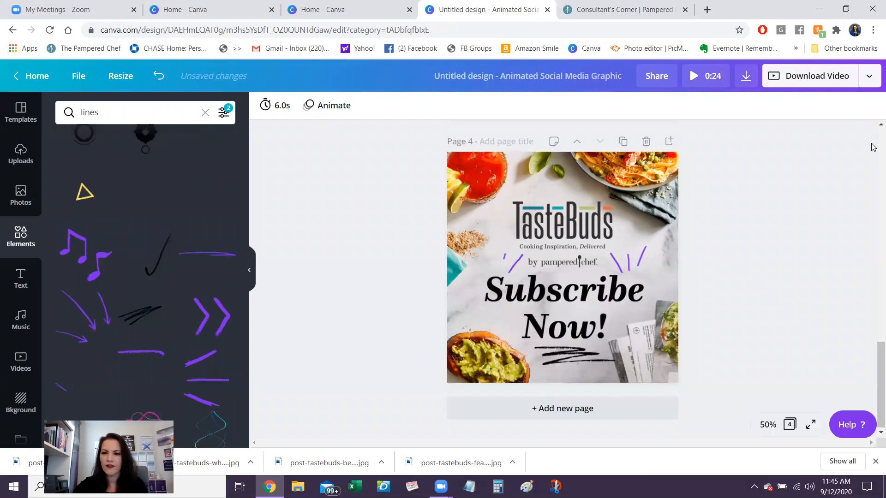
# - Set the page animation of page 3, the before-and-after pasta page, to None
pyautogui.scroll(1, 873, 147)
pyautogui.scroll(4, 266, 306)
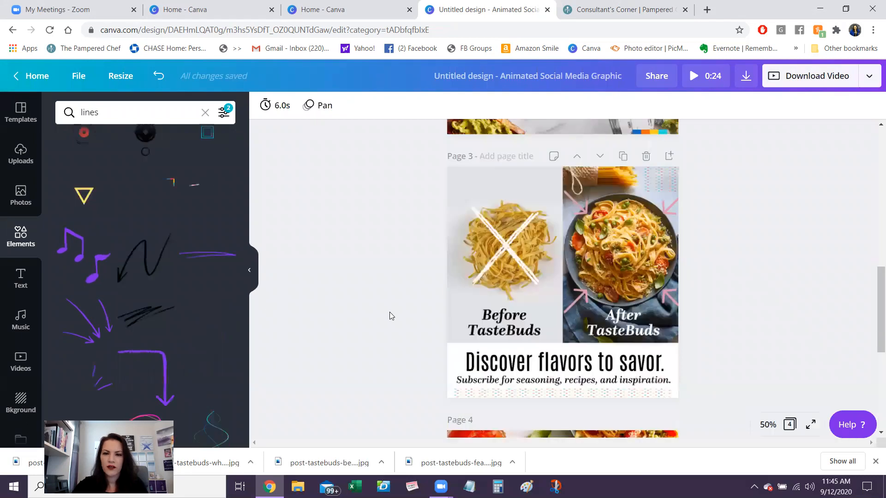
pyautogui.click(494, 299)
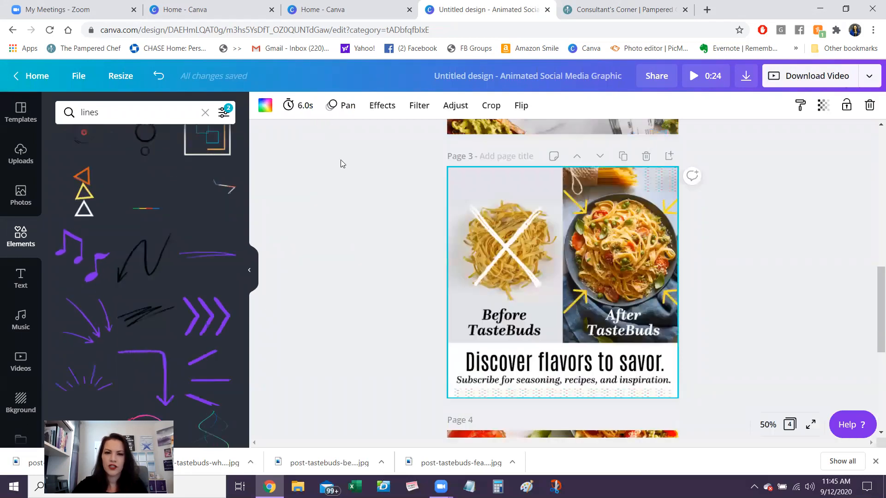
pyautogui.click(345, 196)
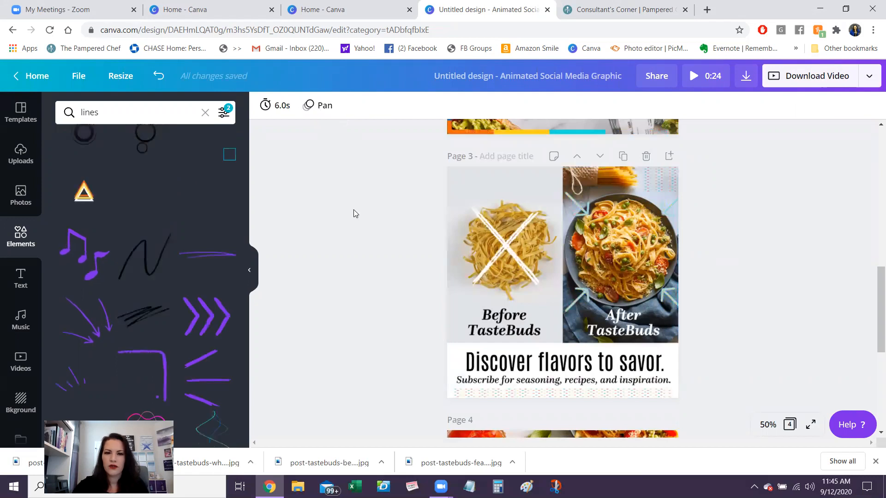
pyautogui.click(318, 105)
pyautogui.click(87, 148)
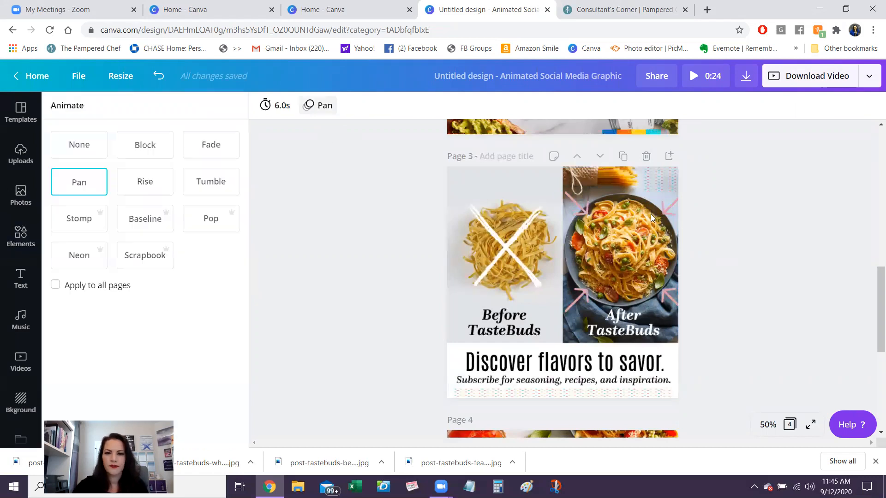
# - Set the page animation of page 2, the subscription features page, to None
pyautogui.scroll(5, 872, 170)
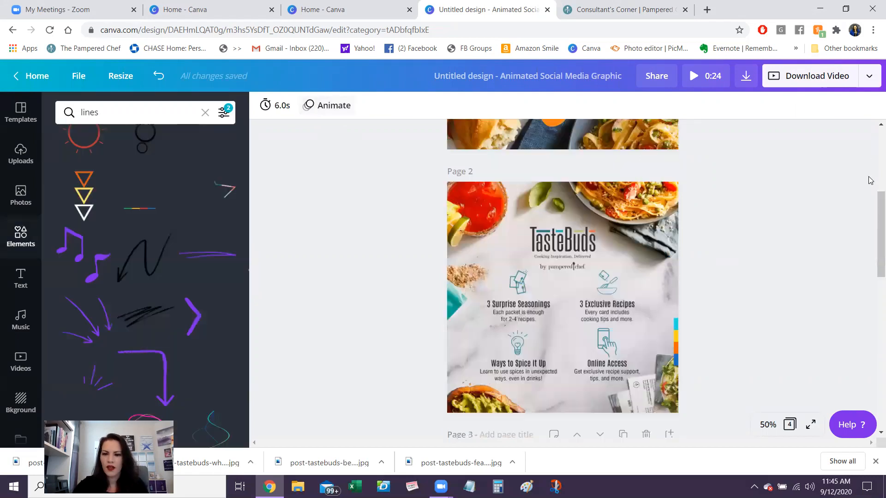
pyautogui.click(378, 245)
pyautogui.click(318, 105)
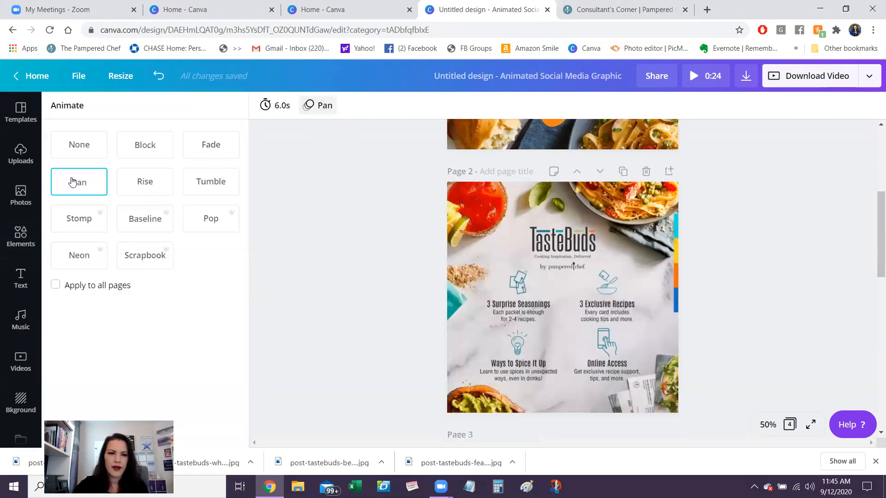
pyautogui.click(76, 148)
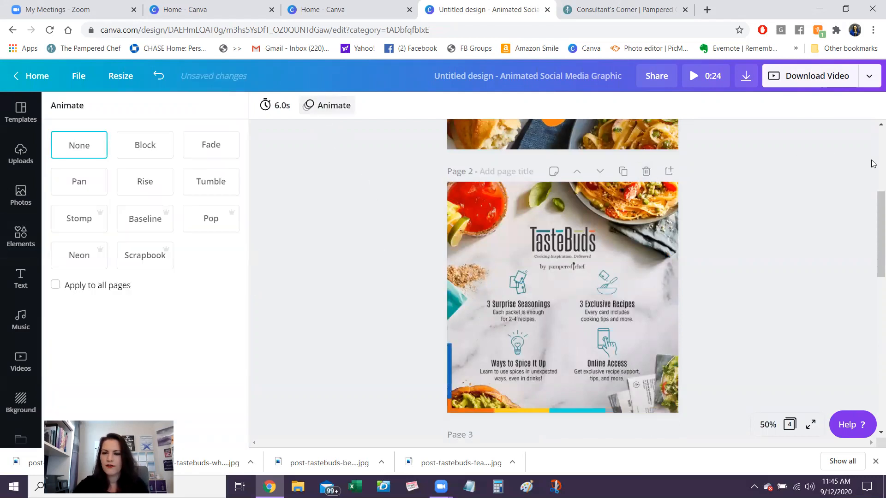
# - Play the full design preview, and choose GIF as the download file type
pyautogui.scroll(5, 521, 210)
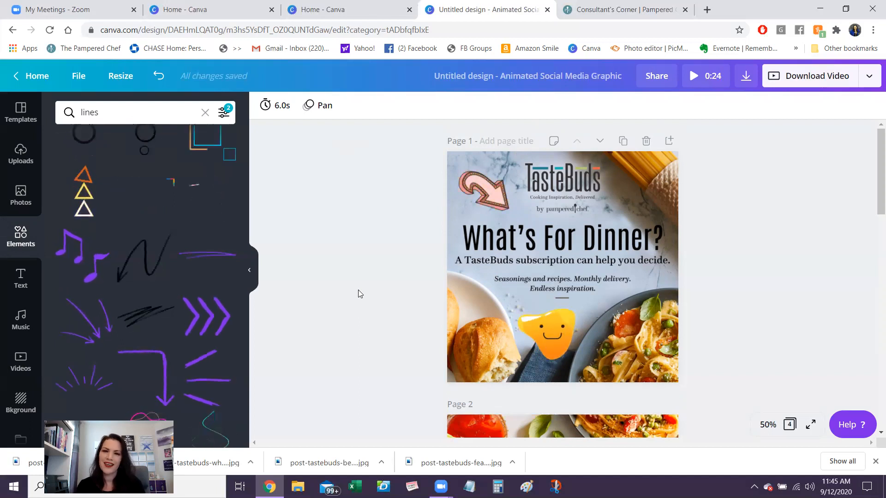
pyautogui.click(705, 76)
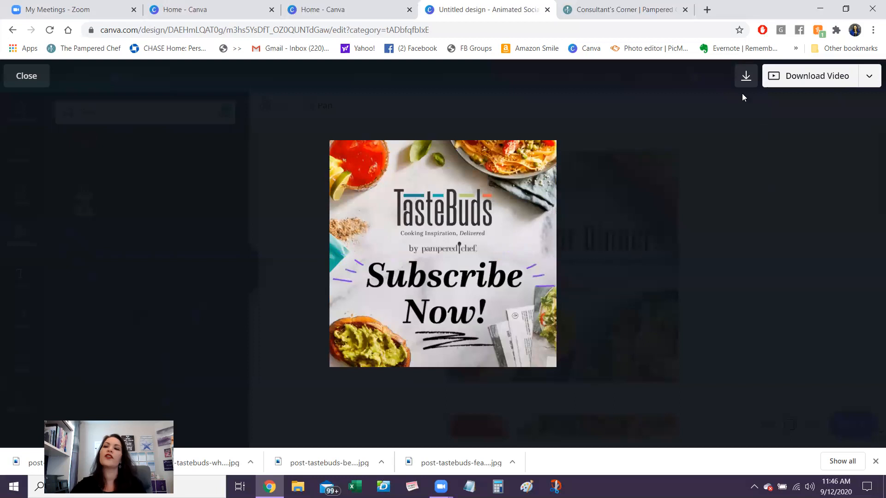
pyautogui.click(746, 77)
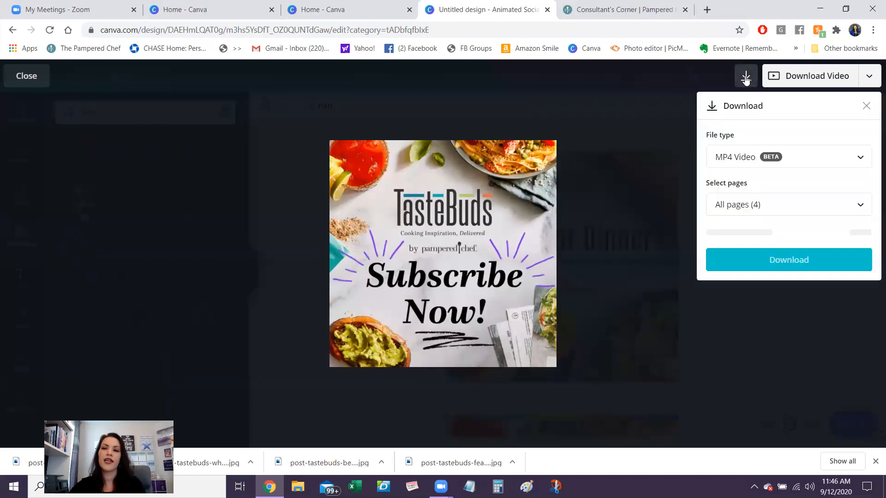
pyautogui.click(805, 162)
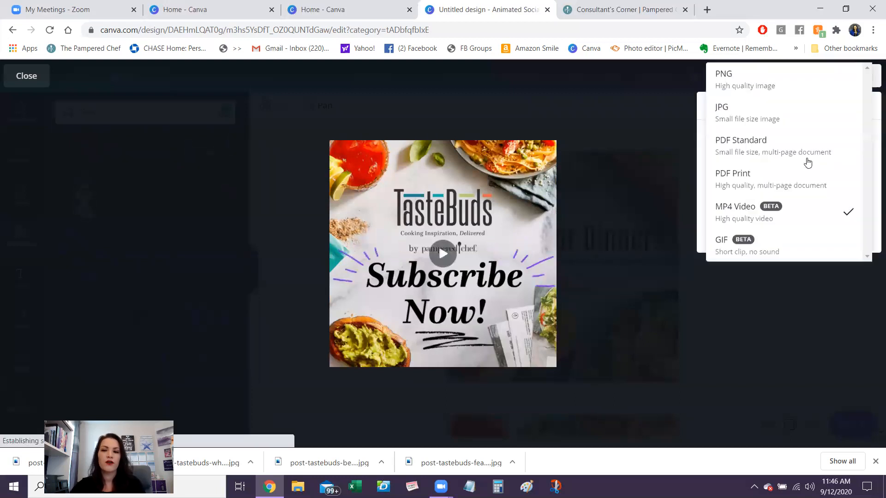
pyautogui.click(754, 250)
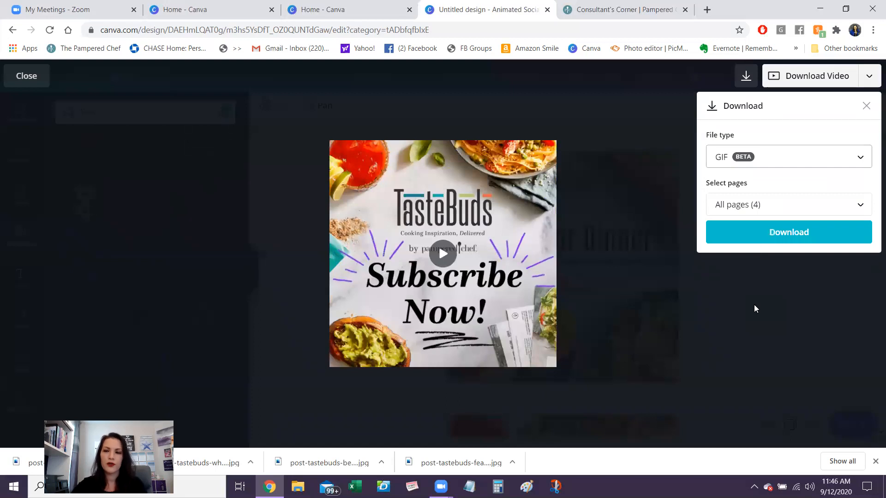